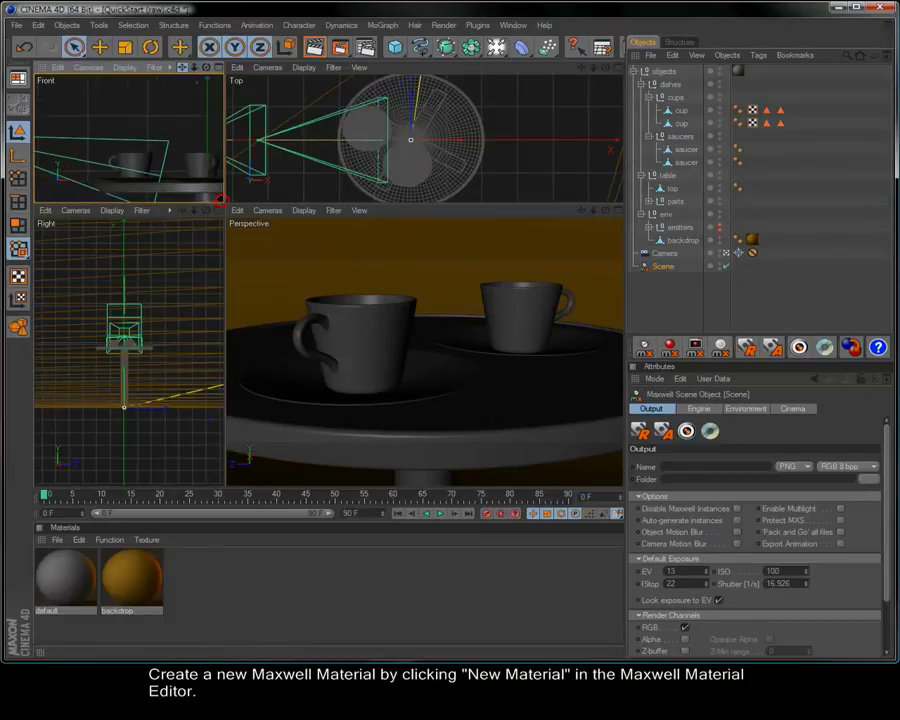
Switch the Top view to Gouraud shading
left_click(305, 68)
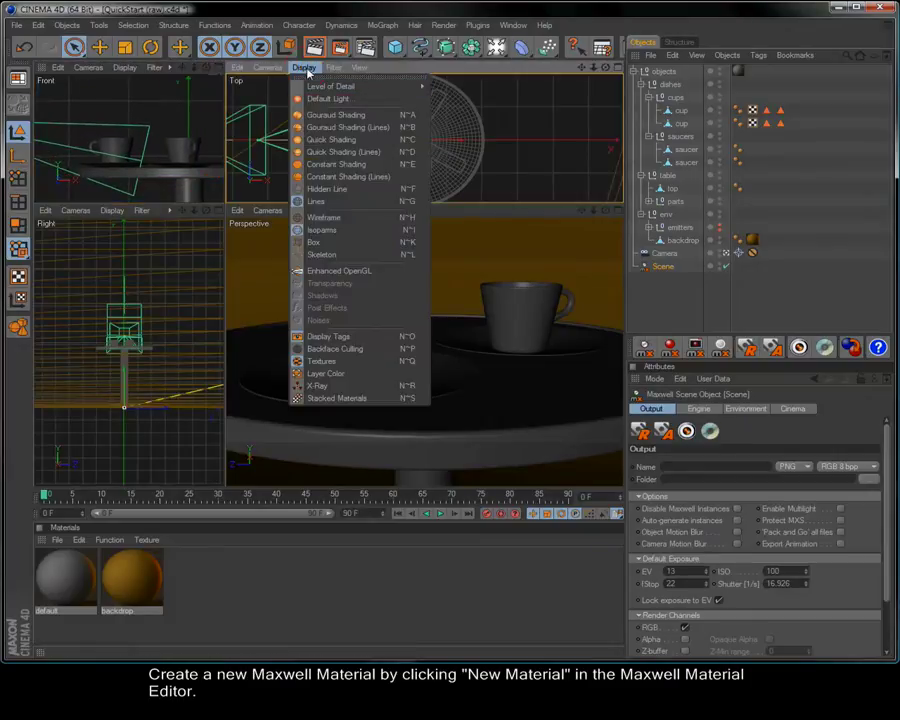
left_click(331, 113)
scroll(388, 156, "up", 3)
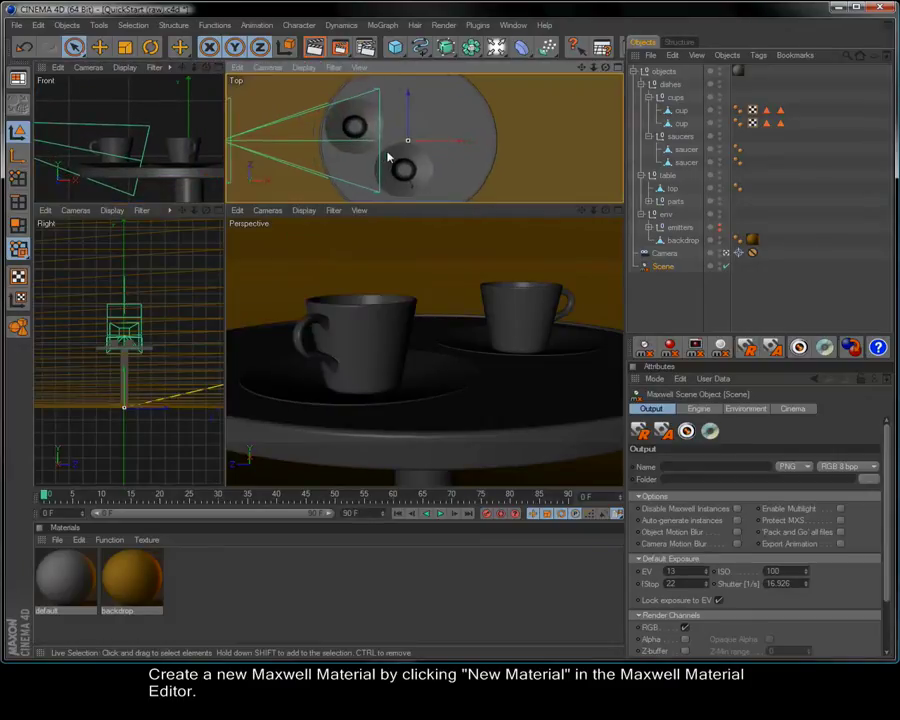
Create a new Maxwell material in the Maxwell Material Editor
left_click(696, 350)
left_click(553, 349)
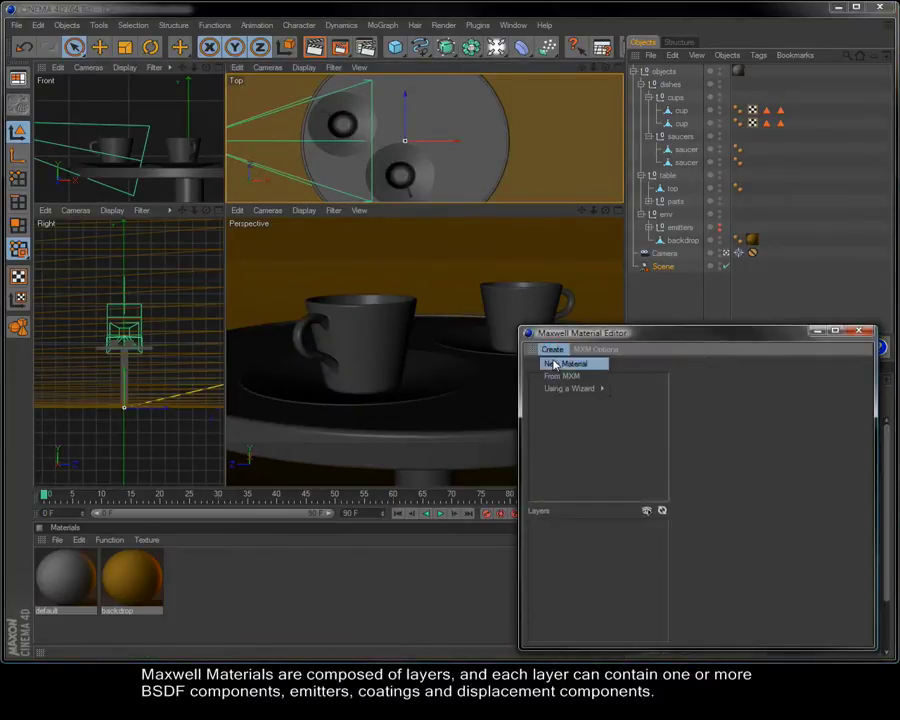
left_click(553, 366)
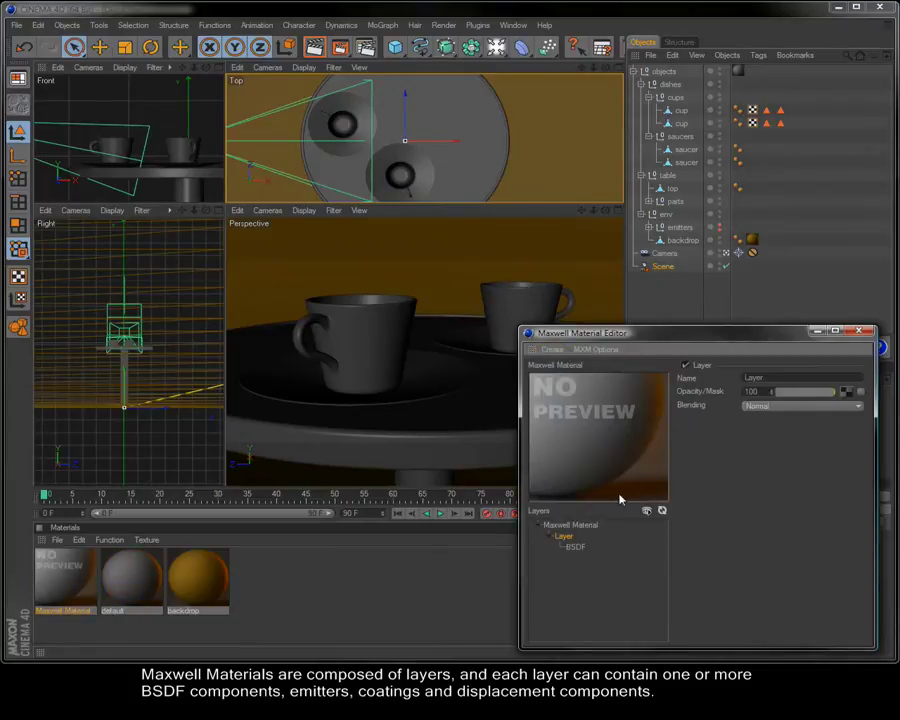
Set the Reflectance 0° color of the new material's BSDF to dark blue
left_click(576, 547)
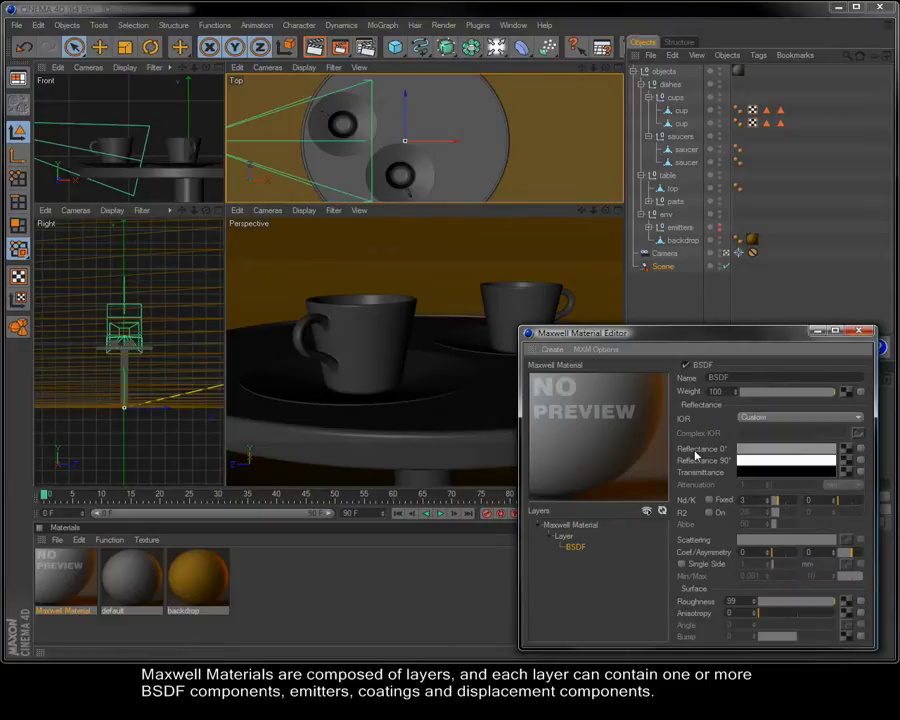
left_click(741, 452)
left_click_drag(749, 408, 789, 411)
left_click_drag(716, 424, 721, 443)
left_click(716, 502)
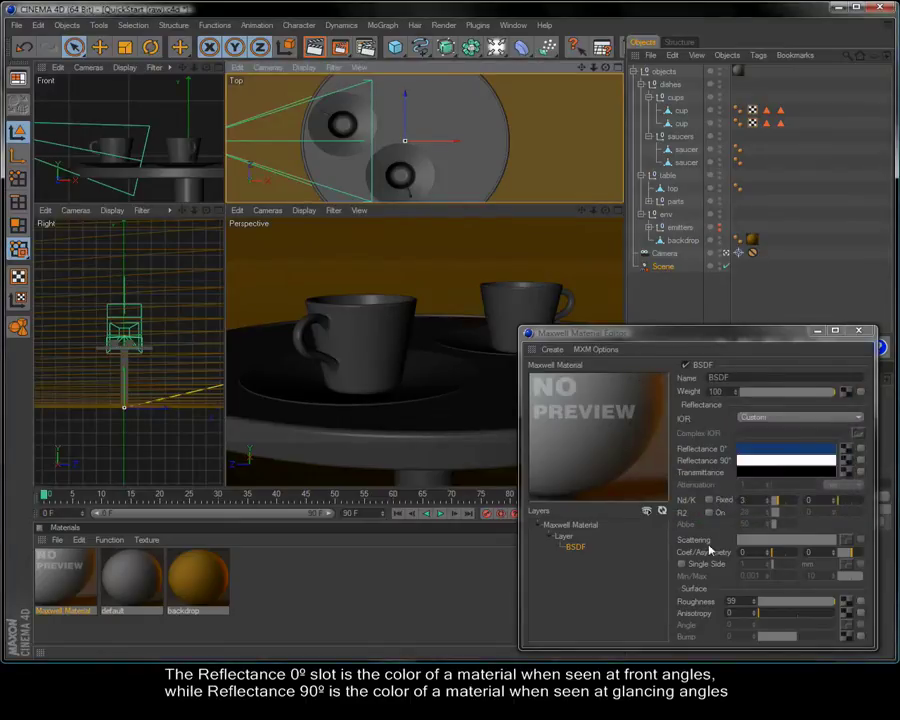
Rename the blue material as diffuse and refresh its preview
double_click(587, 526)
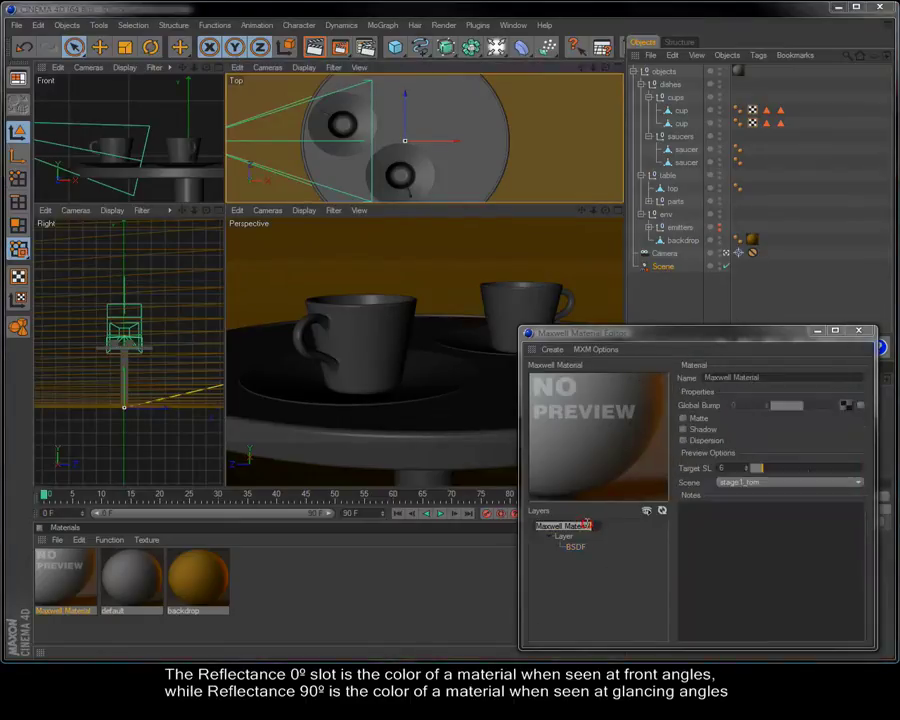
type("diffuse")
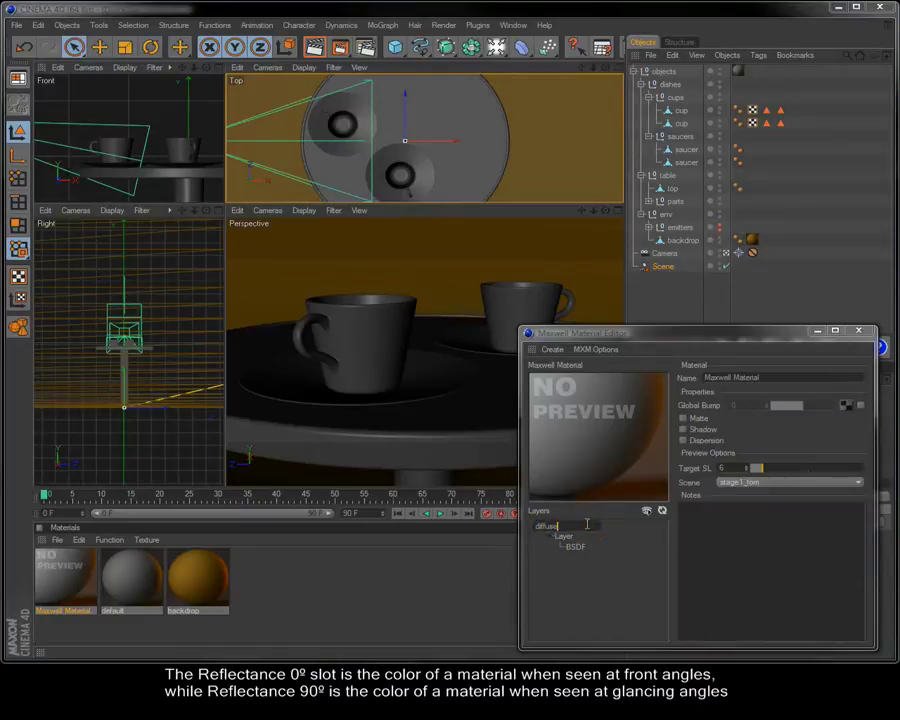
key("Return")
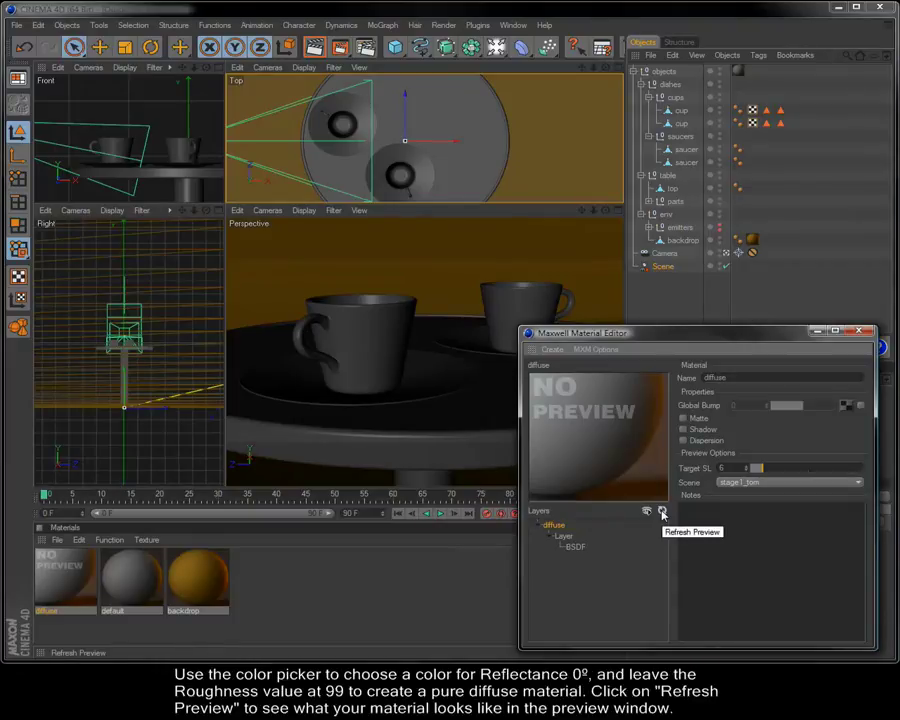
left_click(661, 512)
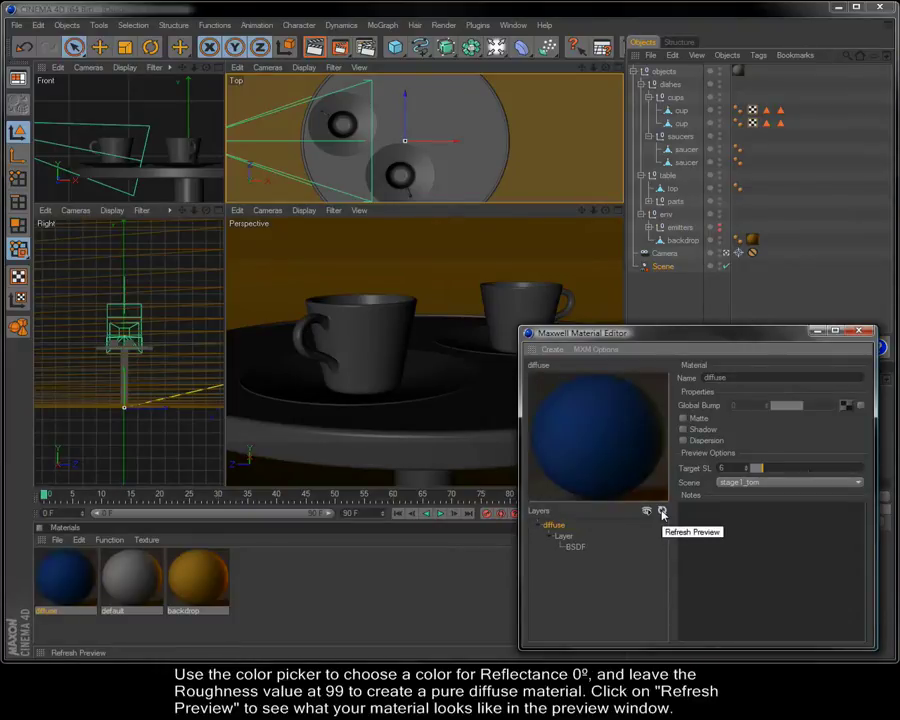
Create another new Maxwell material and set its BSDF Roughness to 0
left_click(552, 349)
left_click(556, 365)
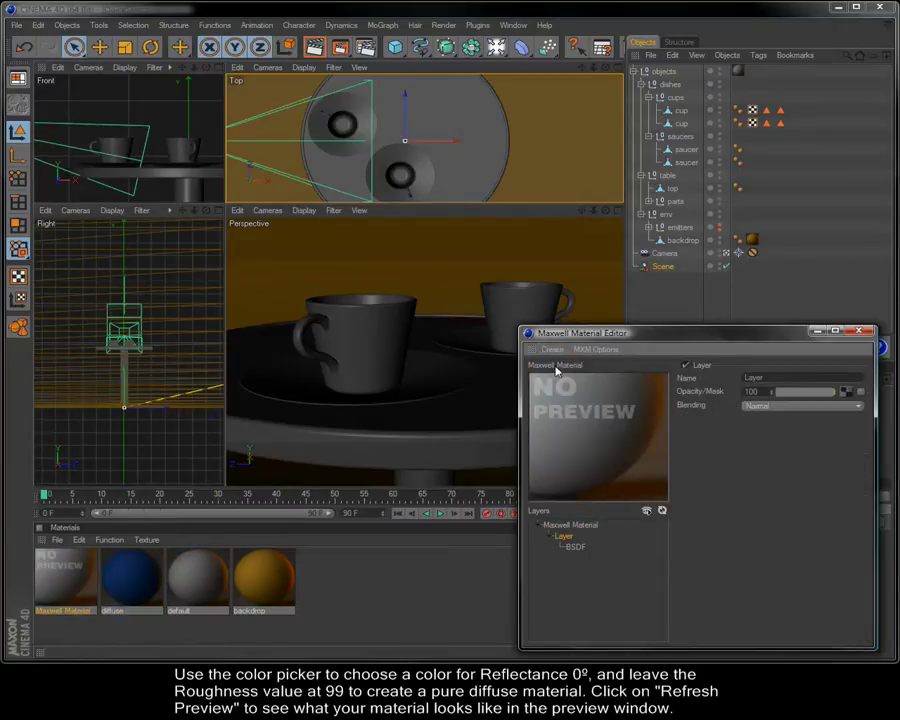
left_click(578, 547)
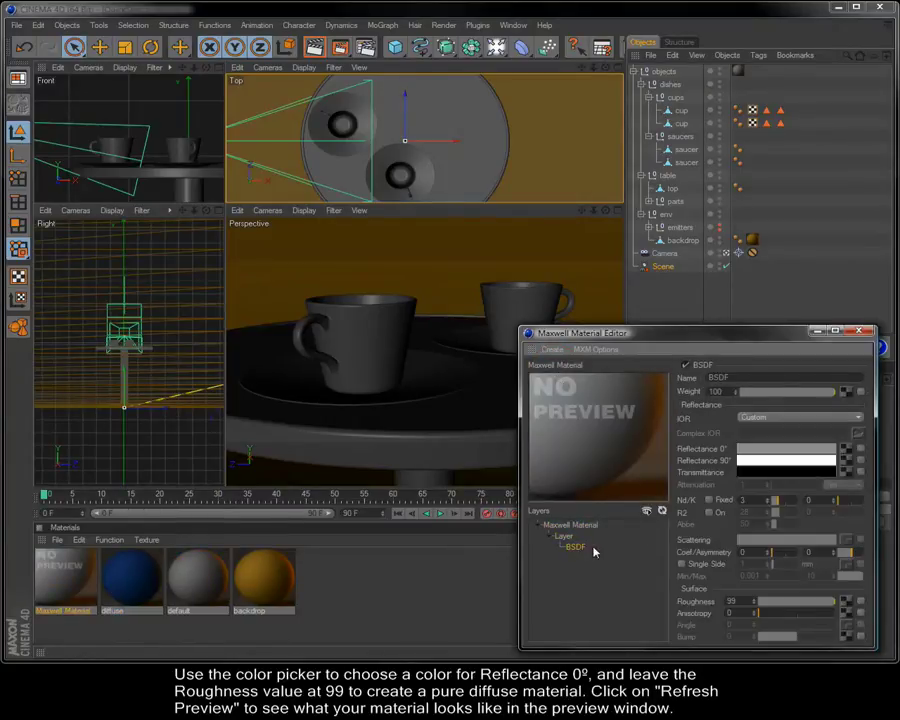
left_click_drag(822, 606, 757, 603)
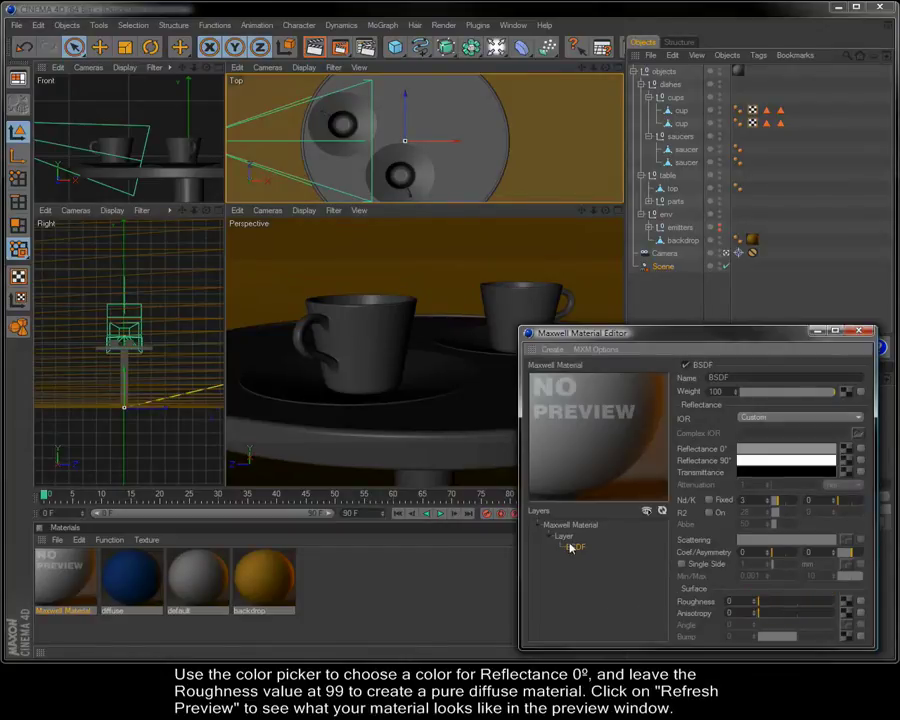
Rename the zero-roughness material as reflective, refresh its preview and close the material editor
double_click(575, 526)
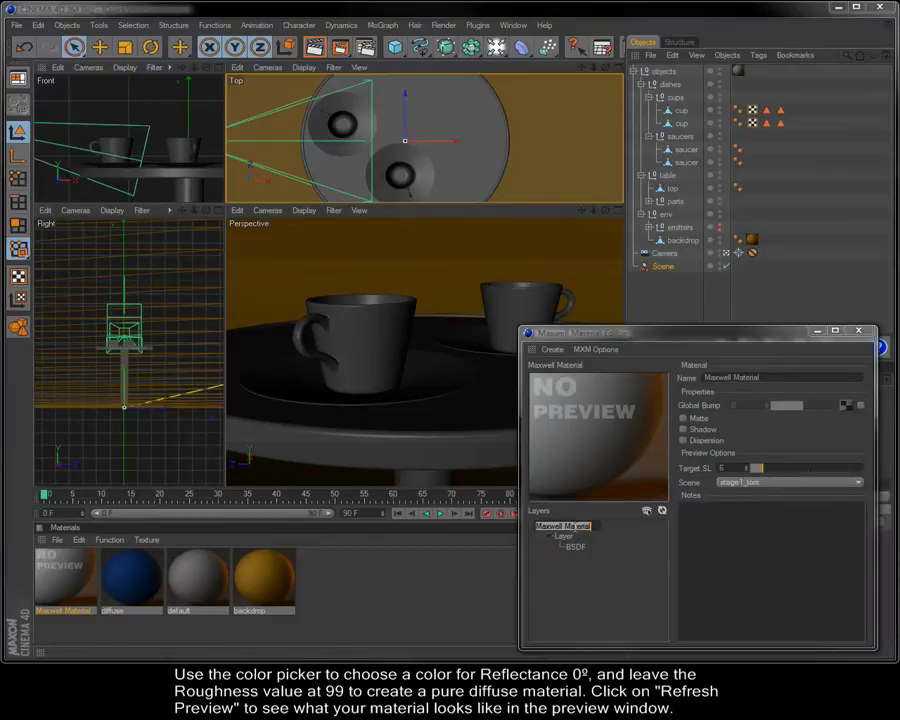
type("reflective")
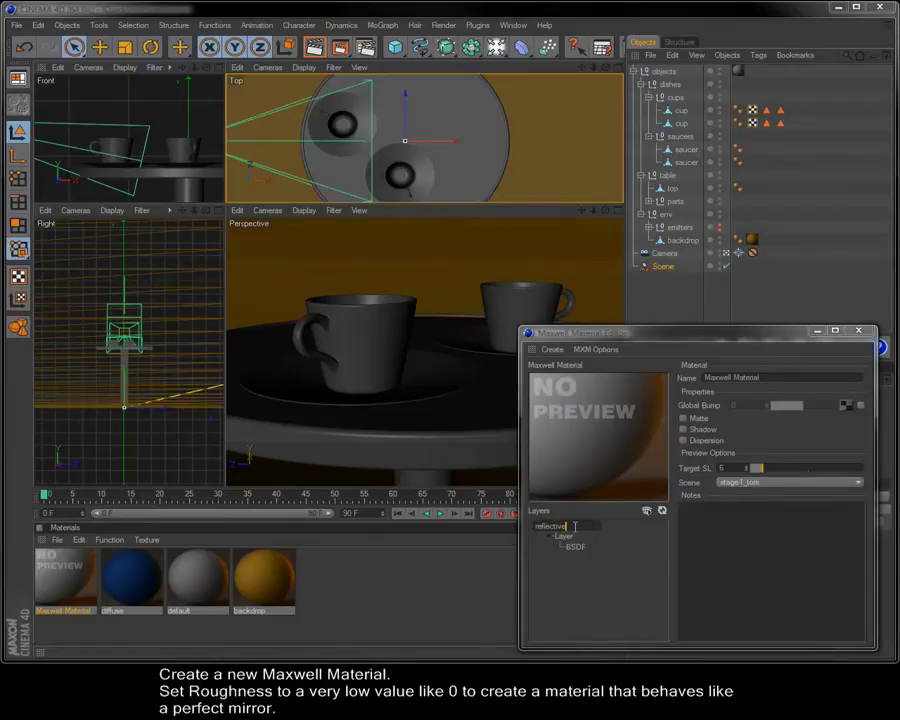
key("Return")
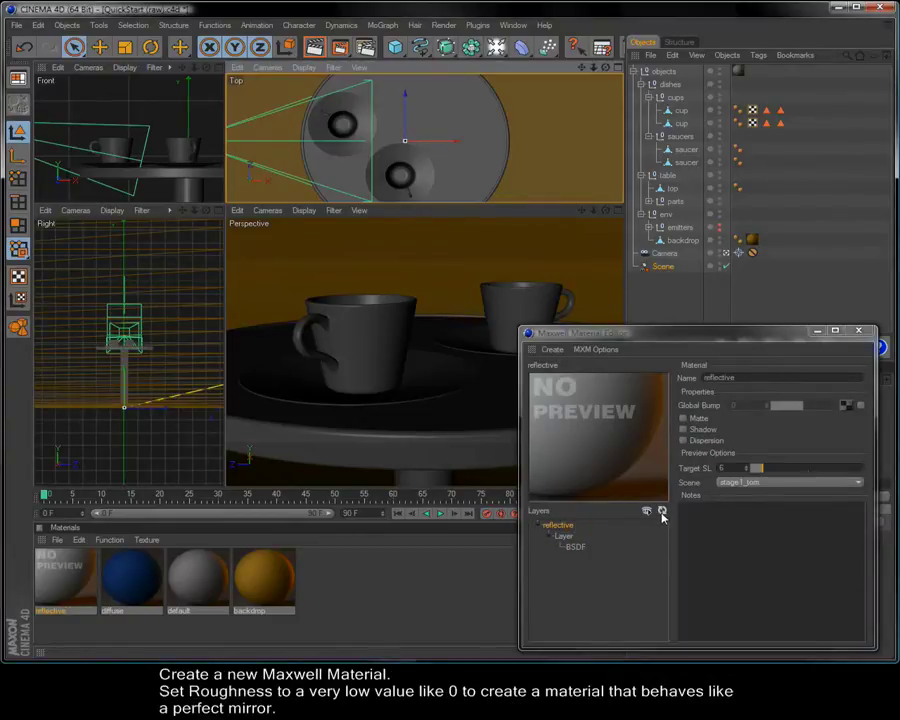
left_click(661, 514)
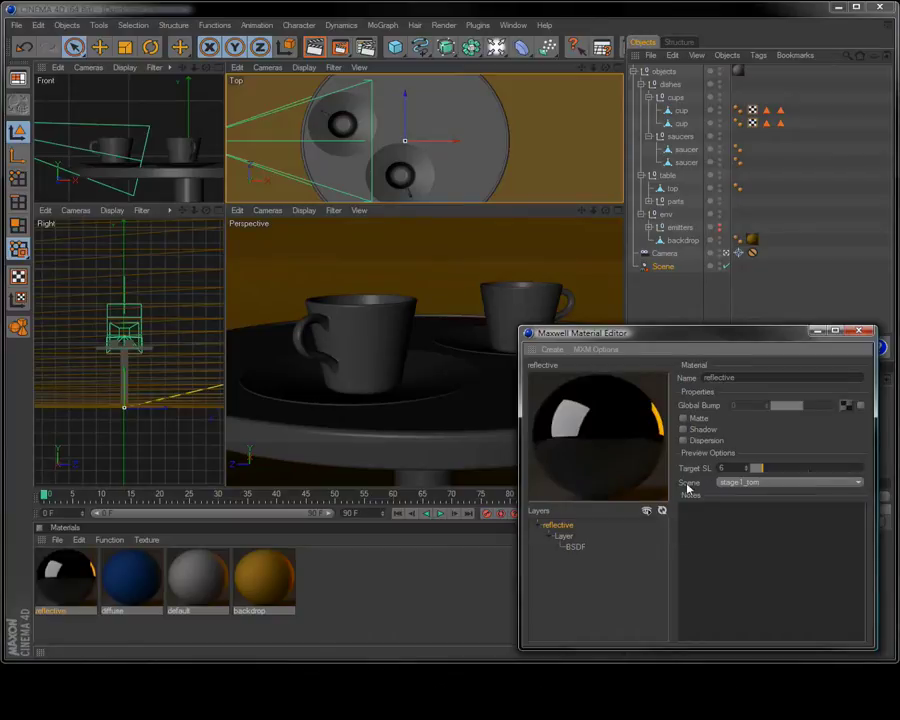
left_click(858, 330)
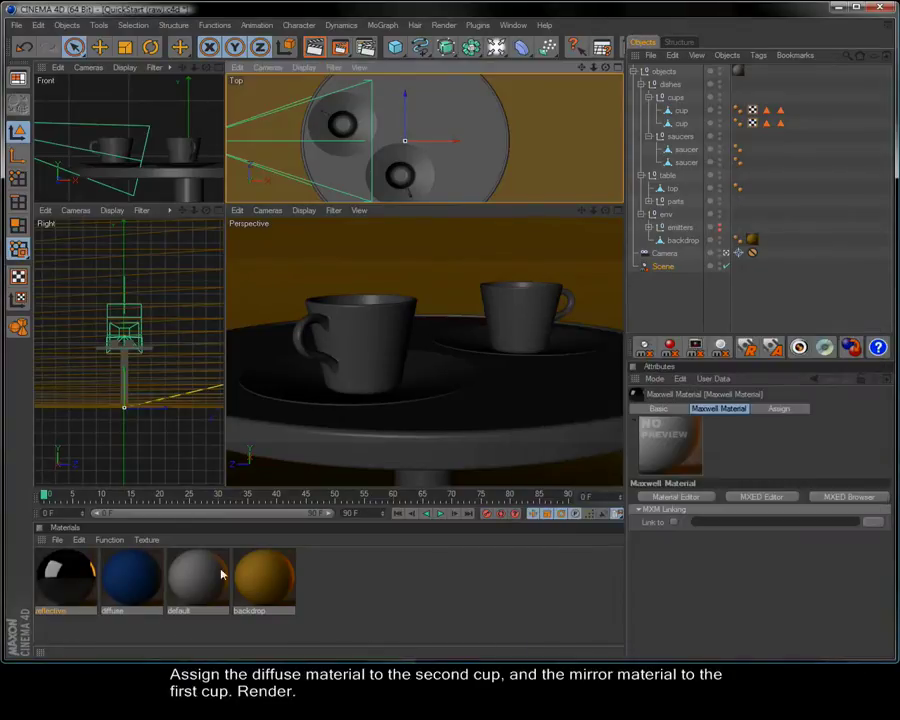
Assign the diffuse material to the rear cup and saucer, and the reflective material to the front cup and saucer
left_click_drag(128, 565, 558, 352)
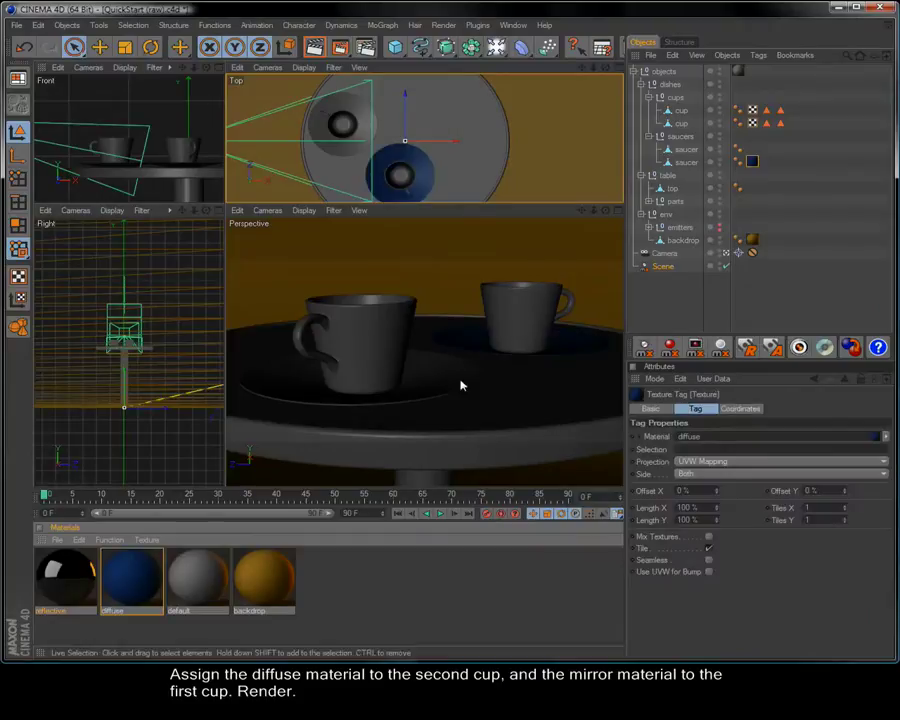
left_click_drag(524, 318, 524, 322)
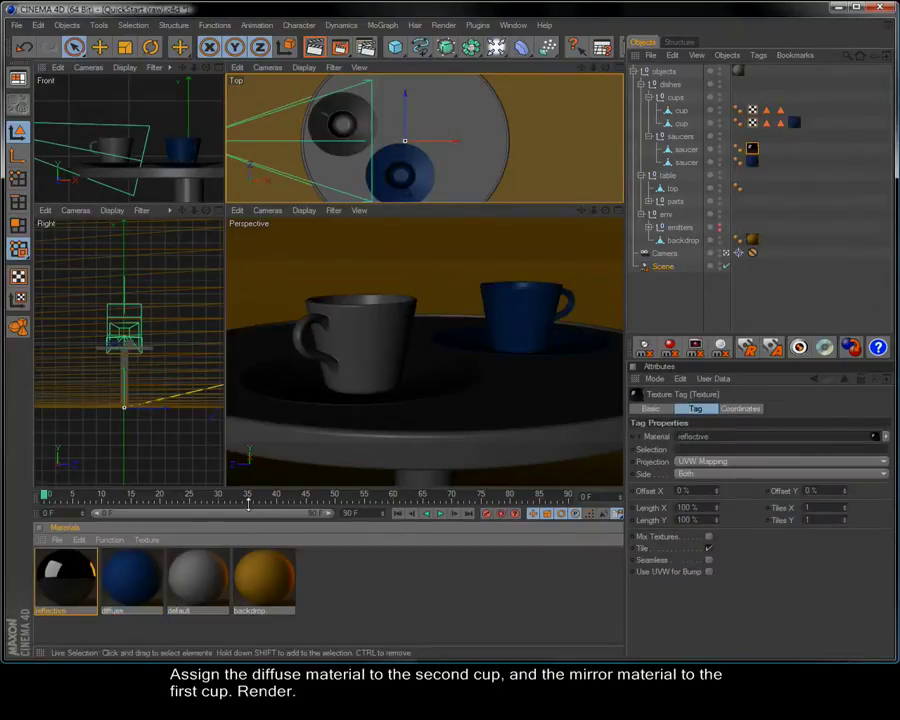
left_click_drag(92, 575, 329, 418)
left_click_drag(382, 350, 382, 348)
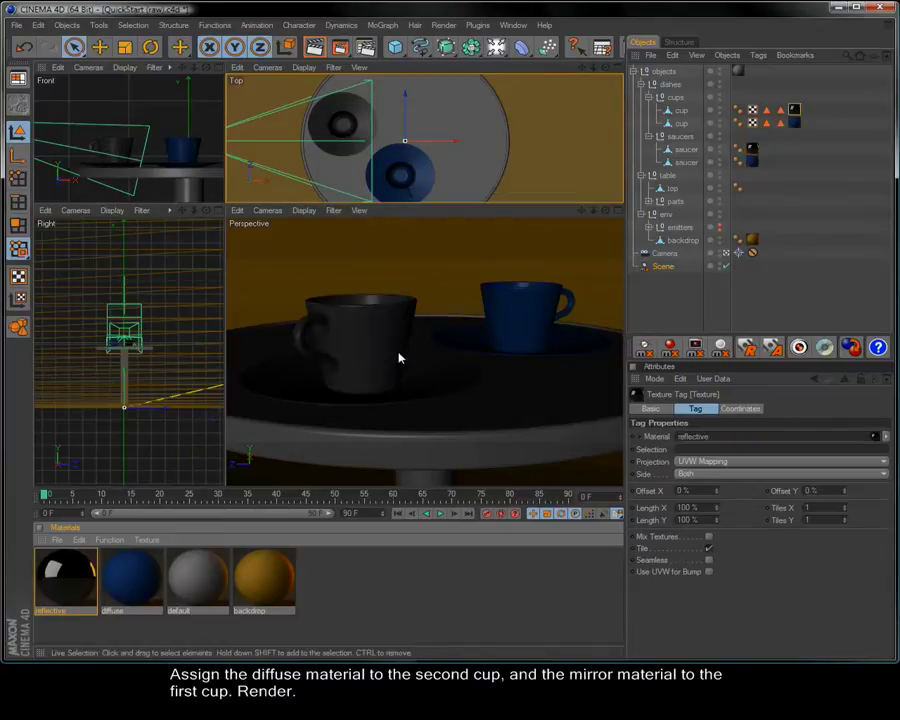
Render the scene in Maxwell Render, stop the render early and close the render window
left_click(748, 348)
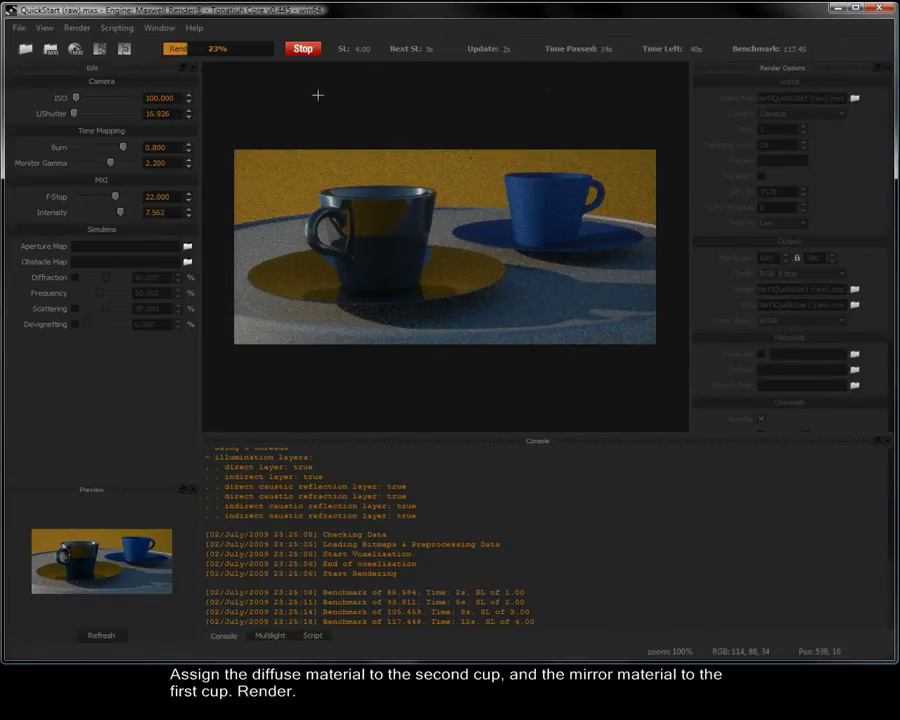
left_click(305, 52)
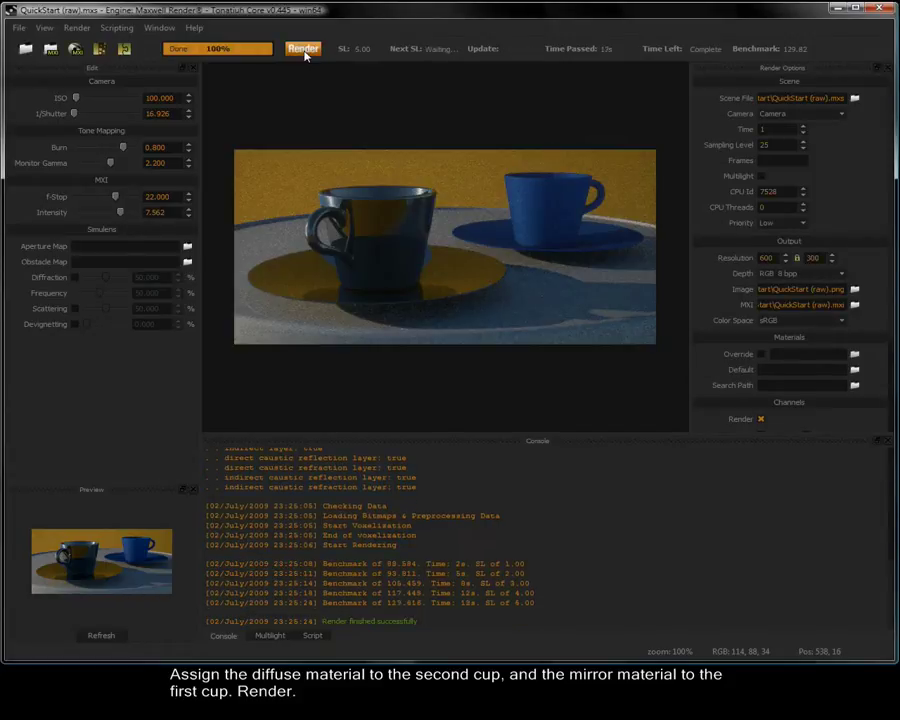
left_click(871, 12)
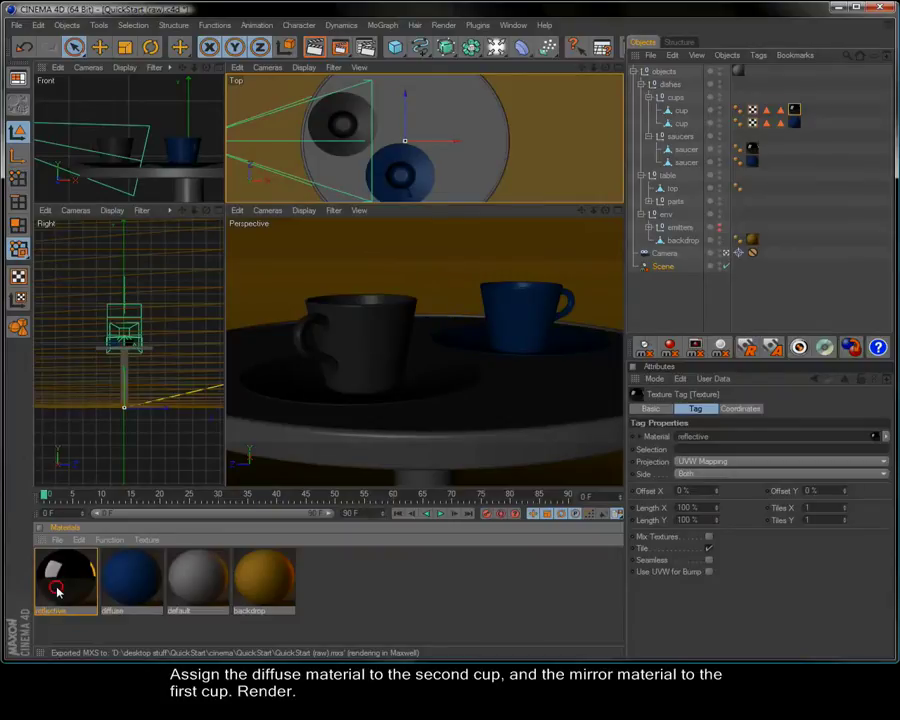
Open the reflective material for editing and rename it as mirror
double_click(57, 592)
double_click(552, 525)
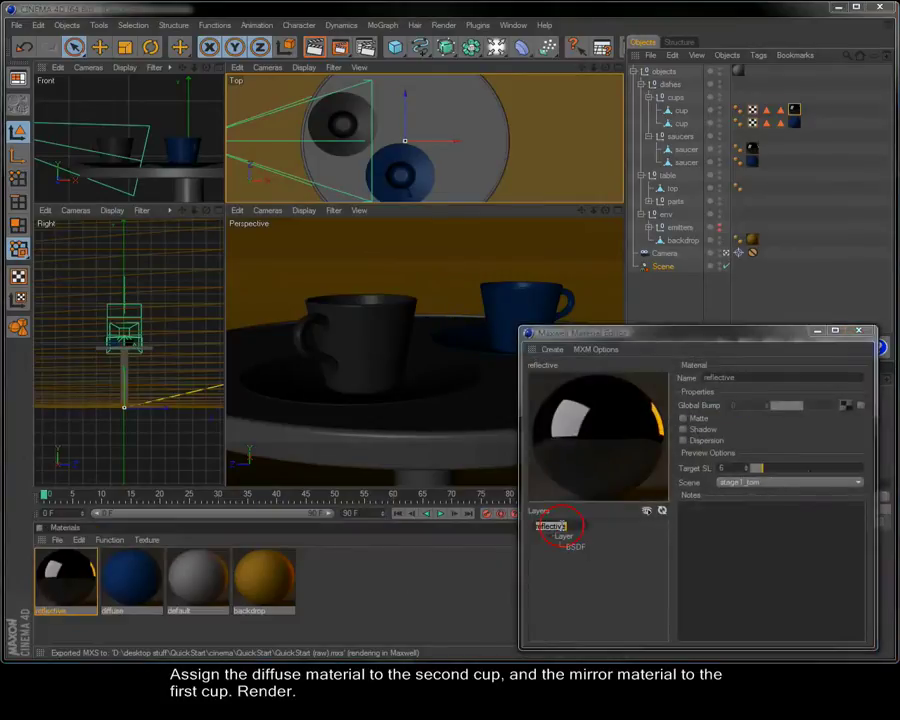
type("mirror")
key("Return")
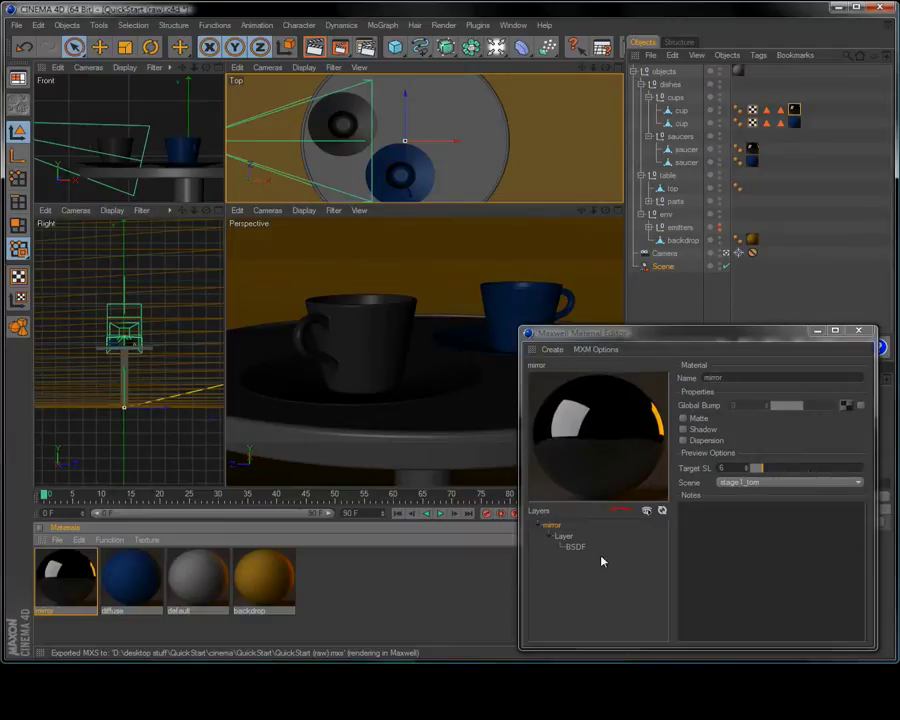
Set the Nd value of the mirror material's BSDF to 20 and refresh the preview
left_click(575, 548)
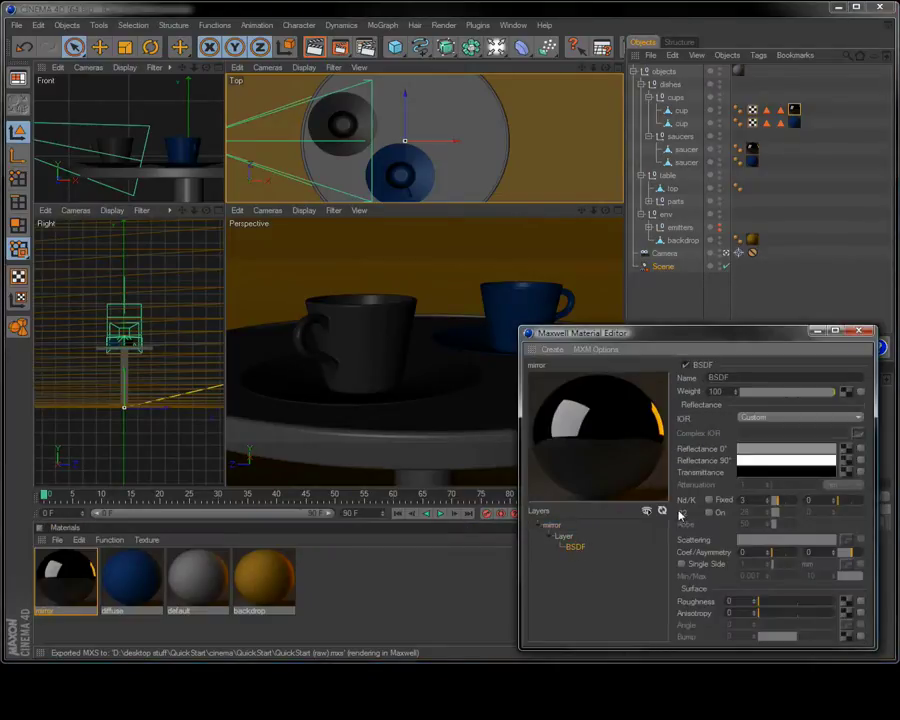
double_click(748, 501)
type("20")
key("Return")
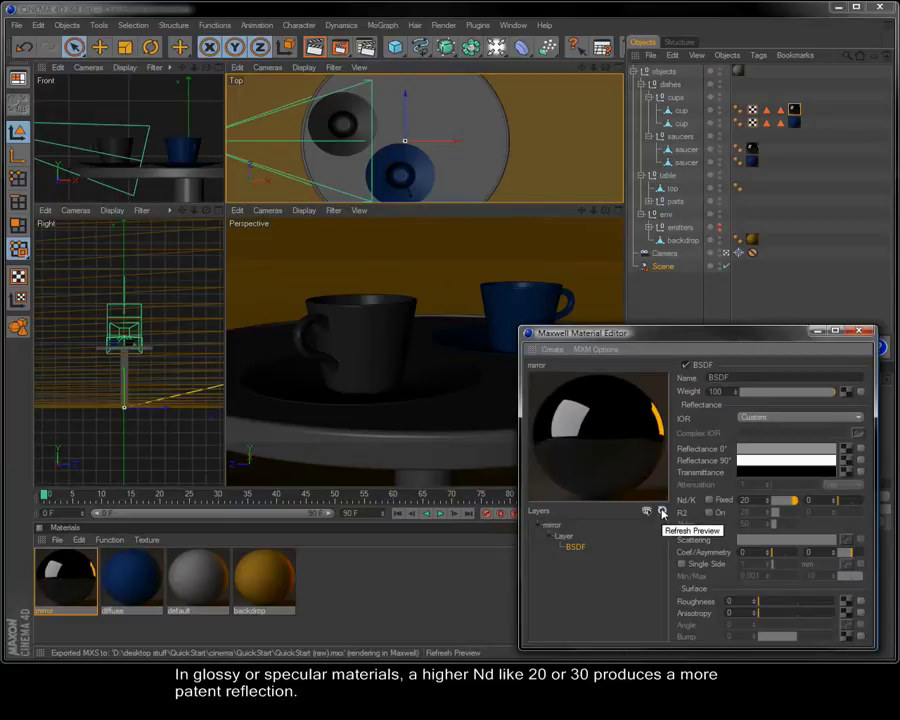
left_click(662, 513)
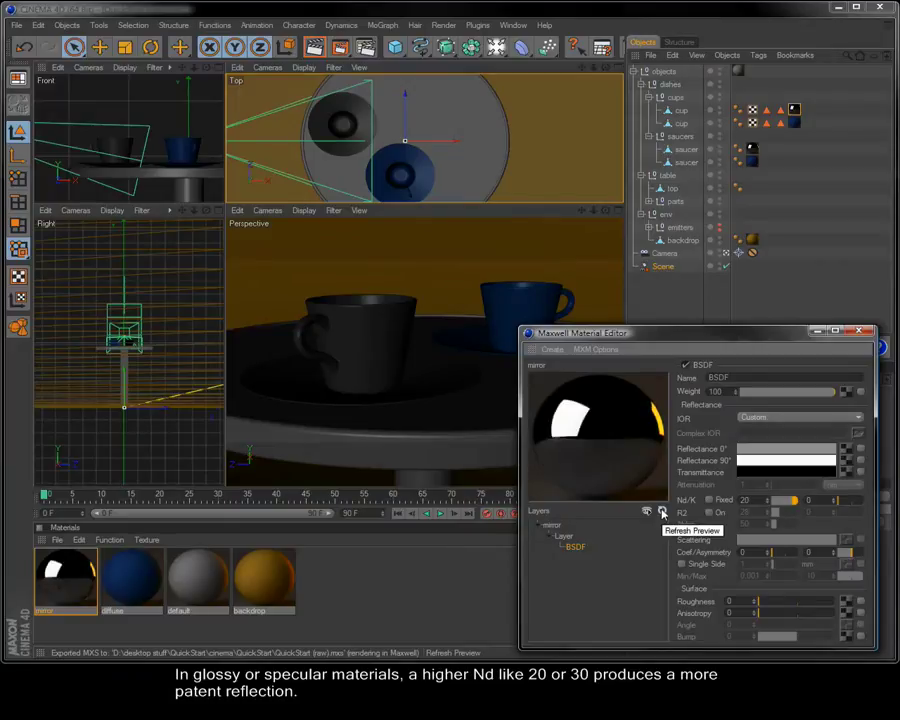
Rename the blue diffuse material as plastic and its BSDF component as diffuse
left_click(163, 597)
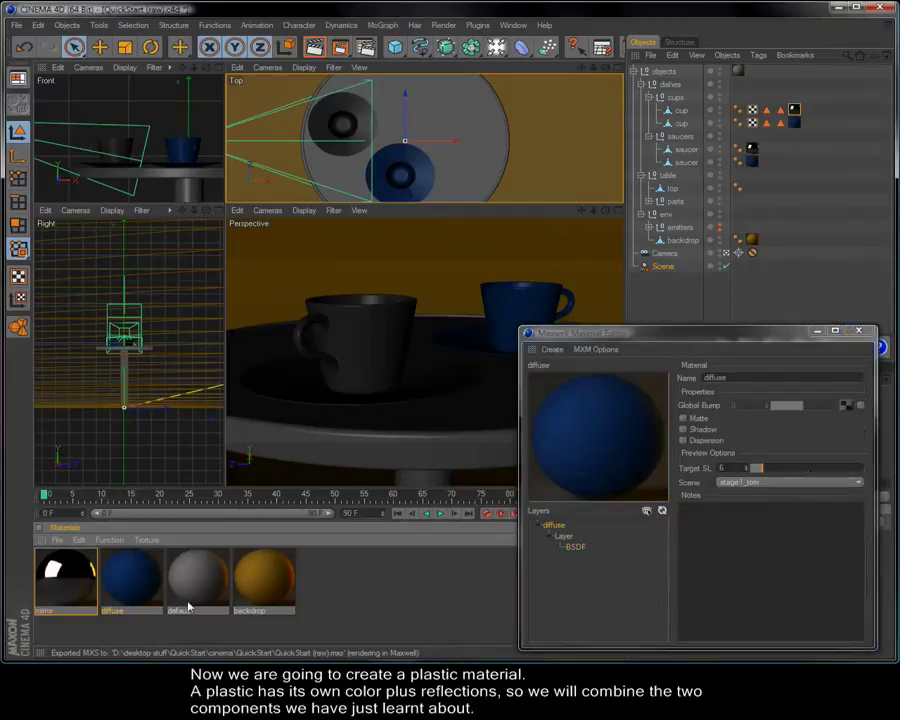
double_click(556, 526)
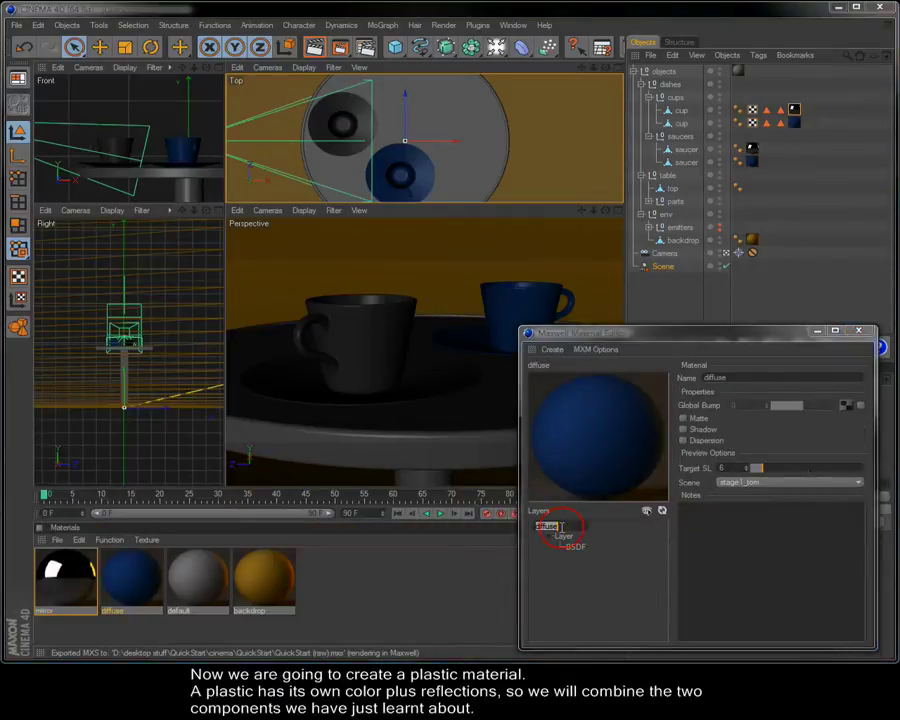
type("plastic")
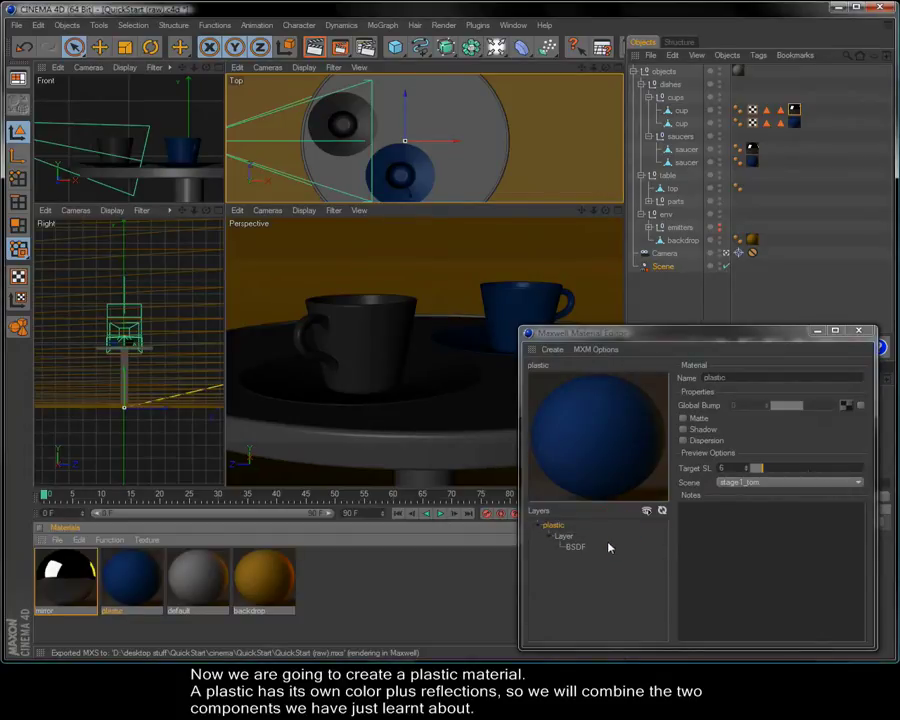
left_click(571, 547)
type("diffuse")
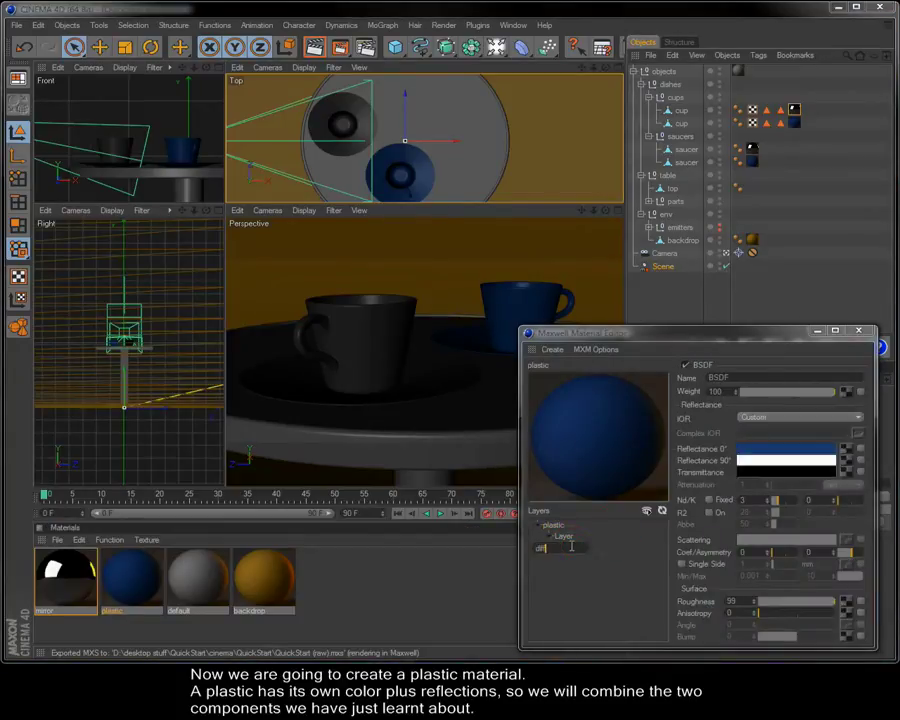
left_click(624, 544)
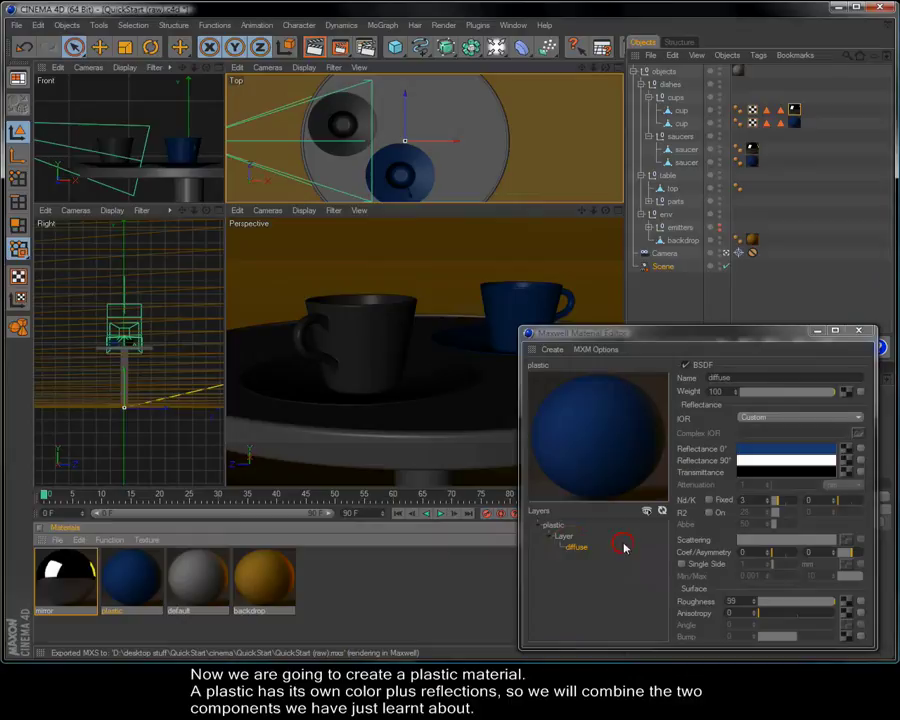
Add a second layer with its own BSDF to the plastic material
right_click(551, 526)
left_click(566, 532)
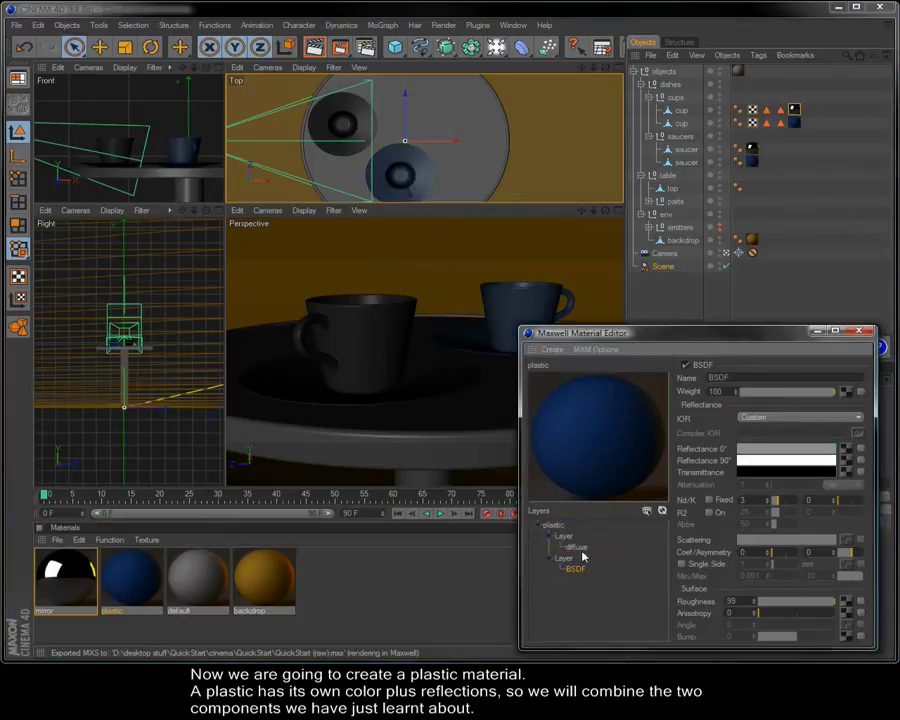
Move the plastic material's new layer above the diffuse layer and rename its BSDF component as gloss
left_click_drag(574, 545, 573, 535)
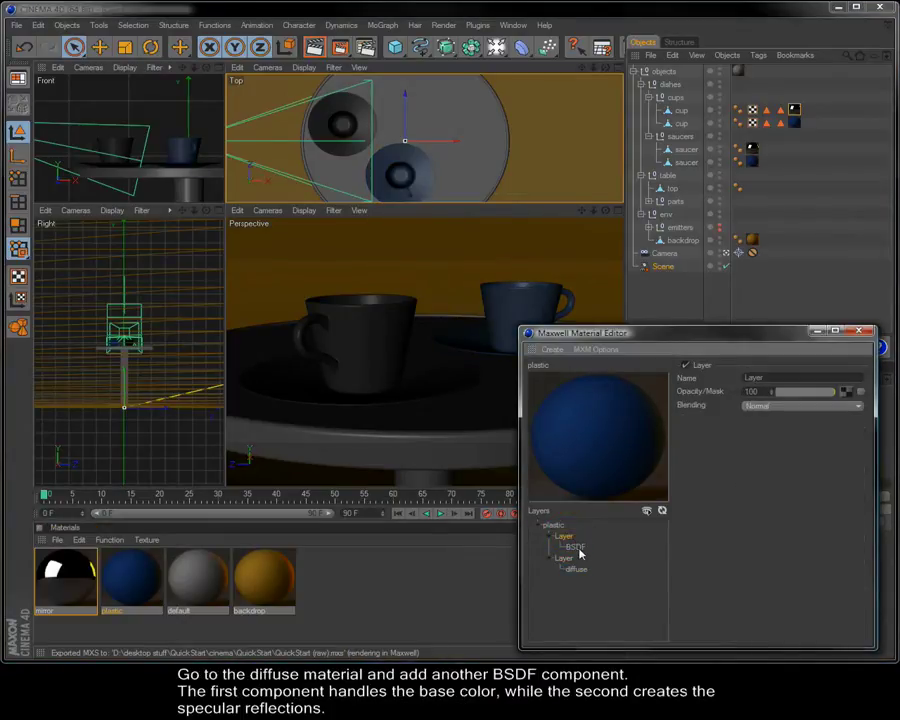
double_click(578, 549)
type("gloss")
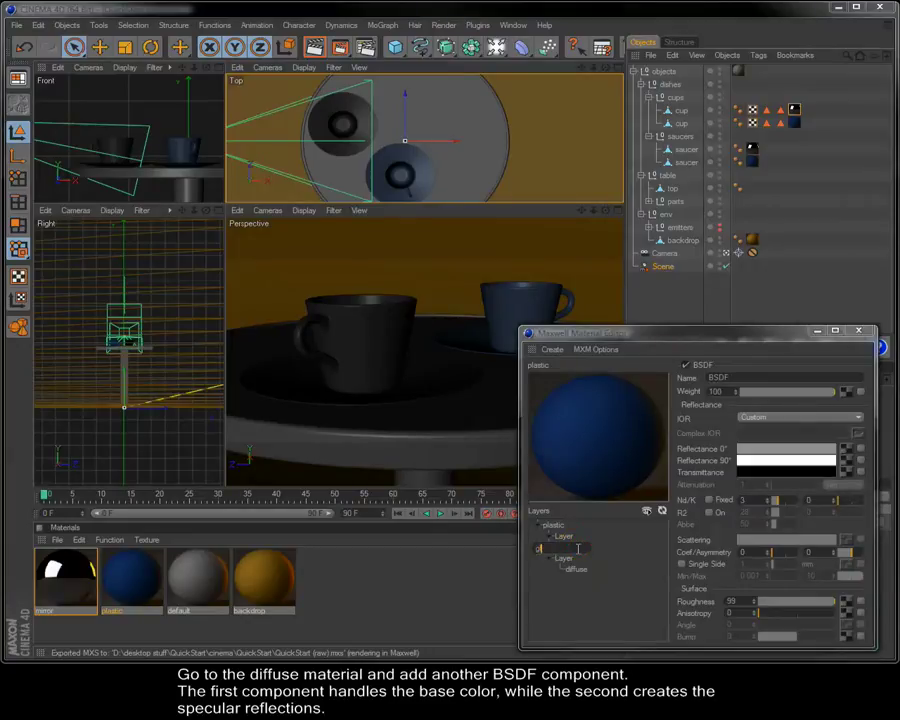
left_click(618, 551)
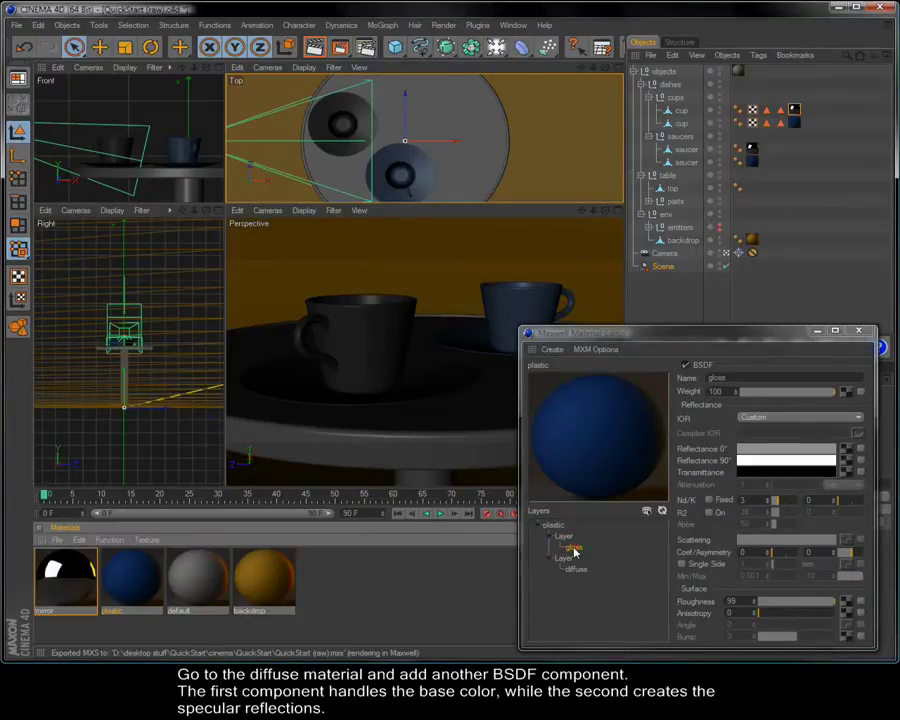
Lower the gloss component's roughness to almost zero, set its layer's opacity to 30 and refresh the preview
left_click_drag(809, 601, 762, 606)
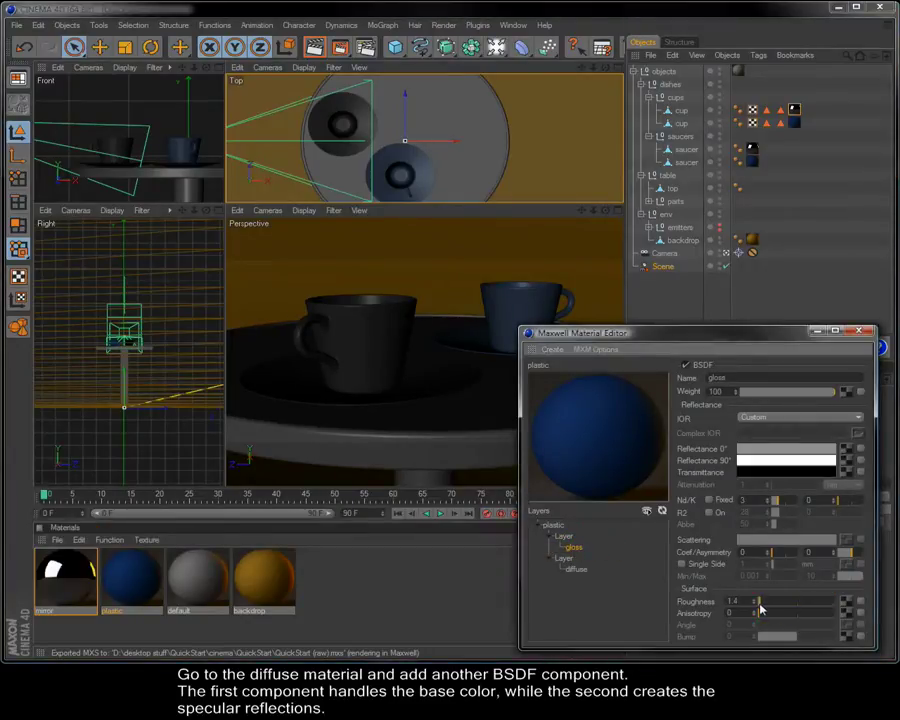
left_click(566, 537)
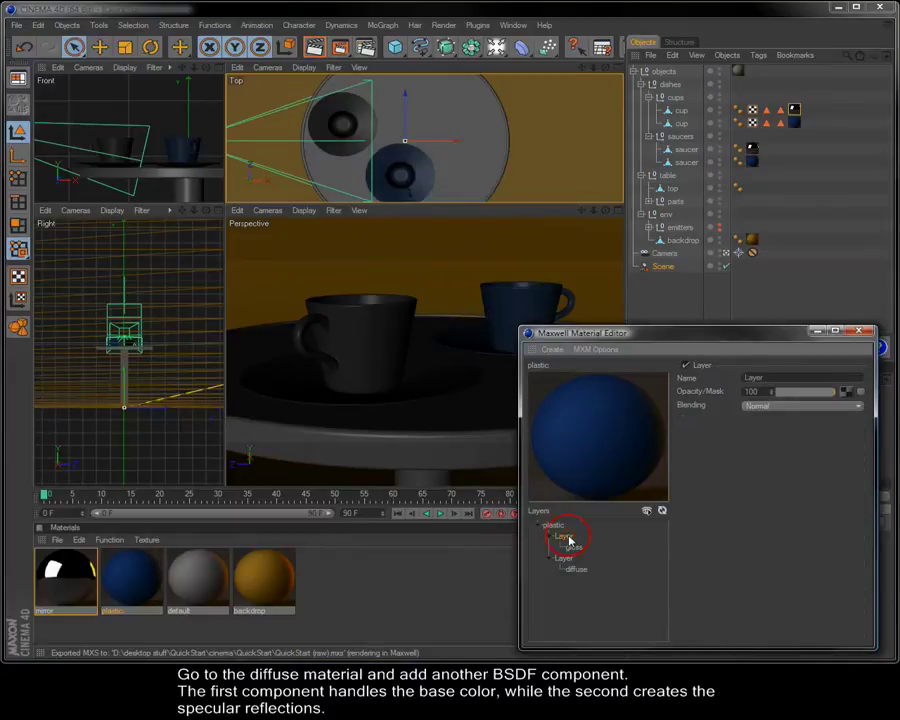
left_click_drag(764, 391, 731, 394)
type("30")
key("Return")
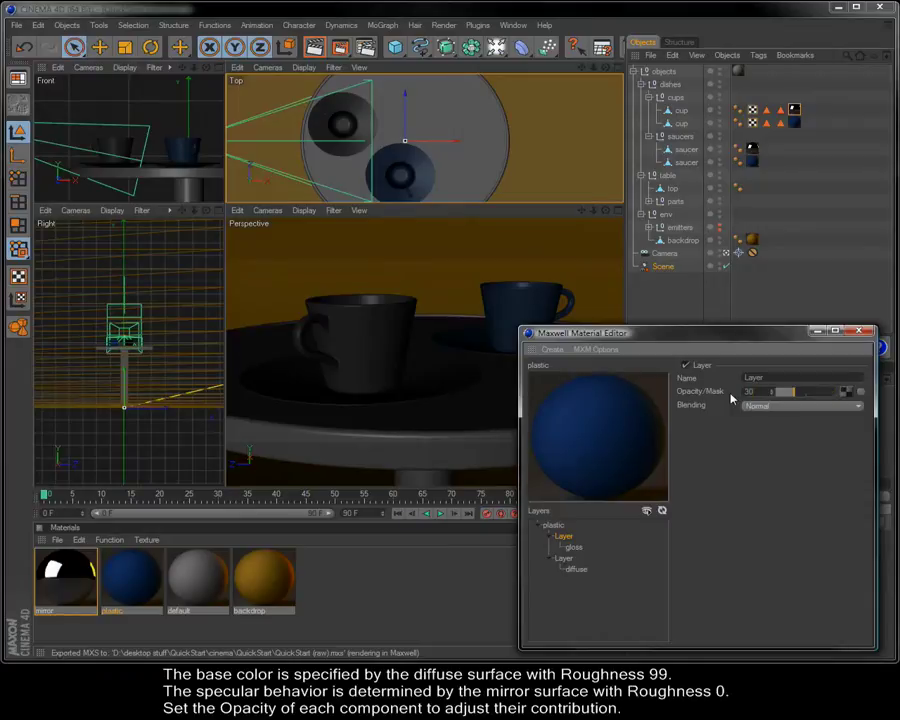
left_click(662, 512)
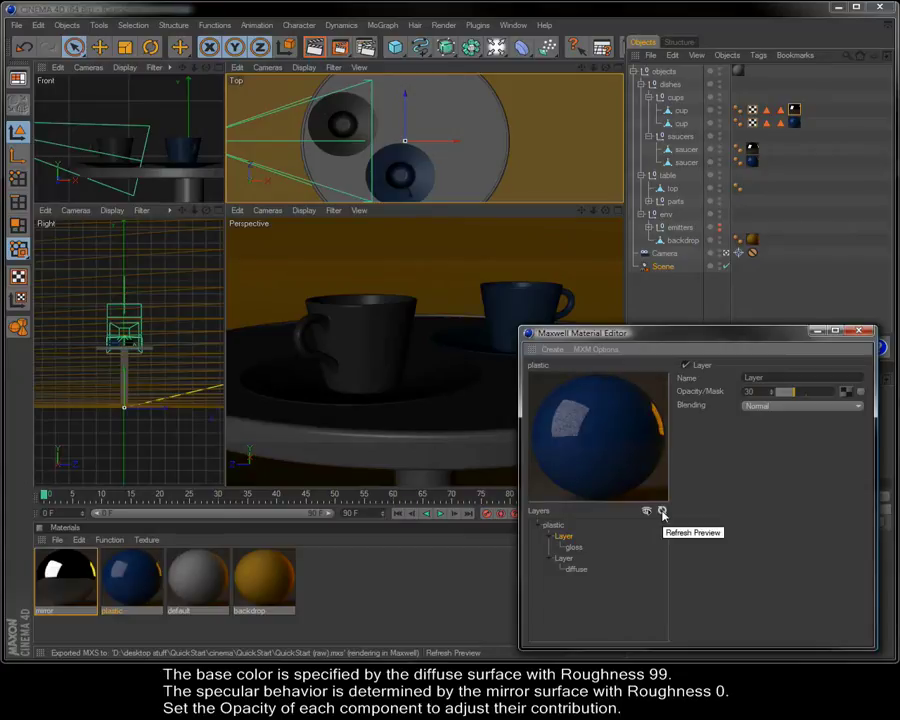
Render the scene with the plastic material in Maxwell Render, stop the render and return to Cinema 4D
left_click(858, 331)
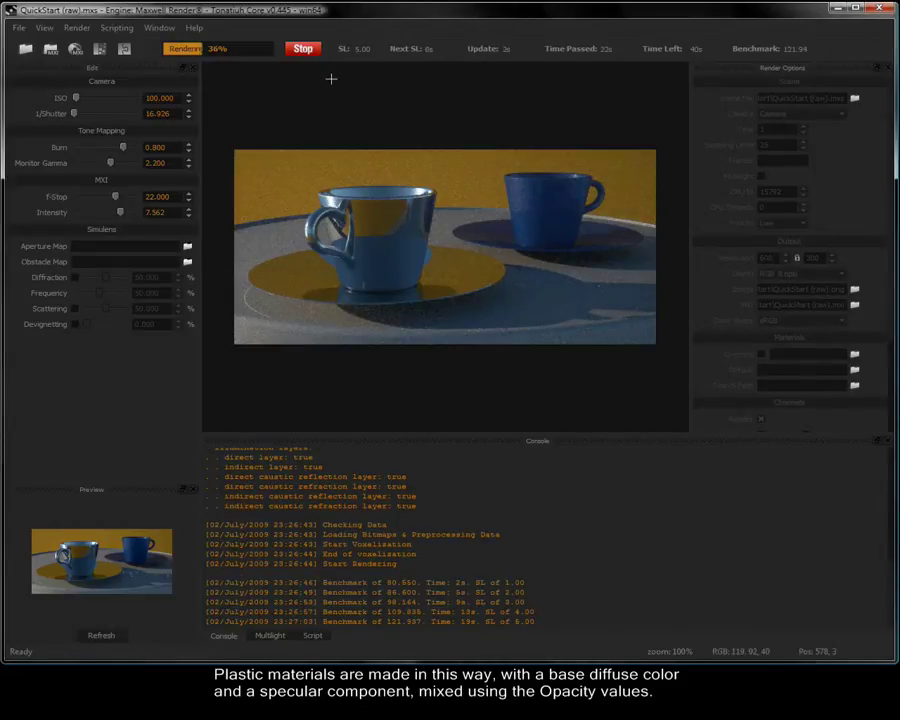
left_click(302, 49)
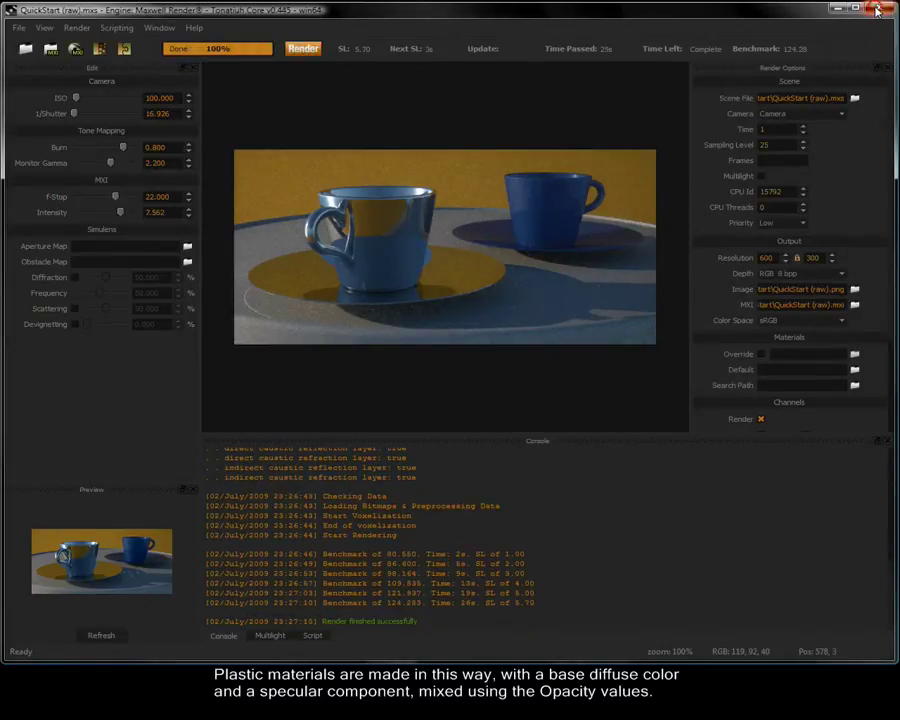
left_click(836, 8)
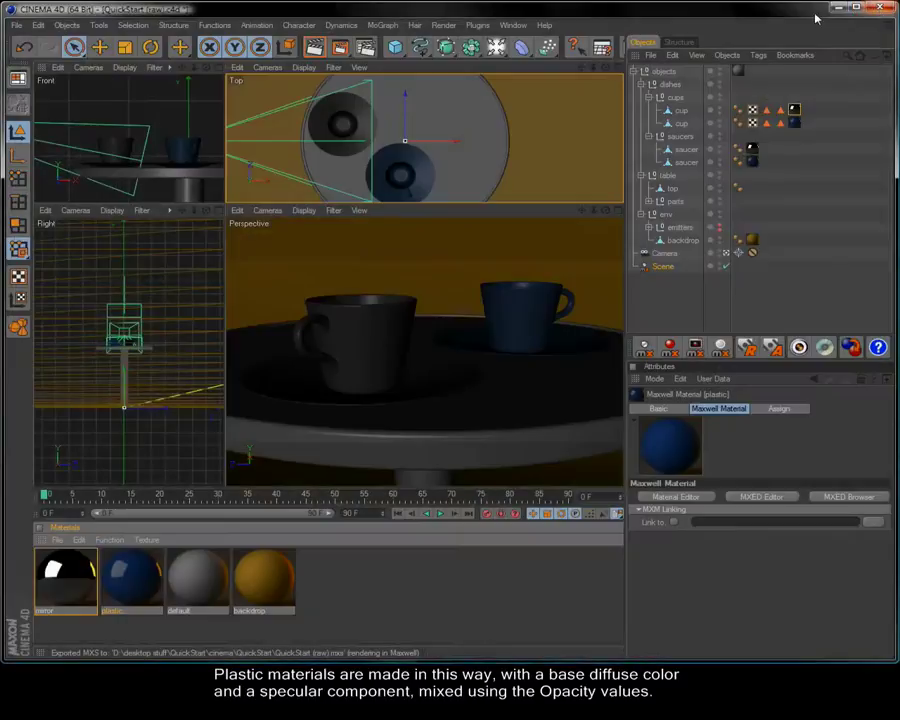
Open the mirror material for editing and rename it as glass
double_click(63, 582)
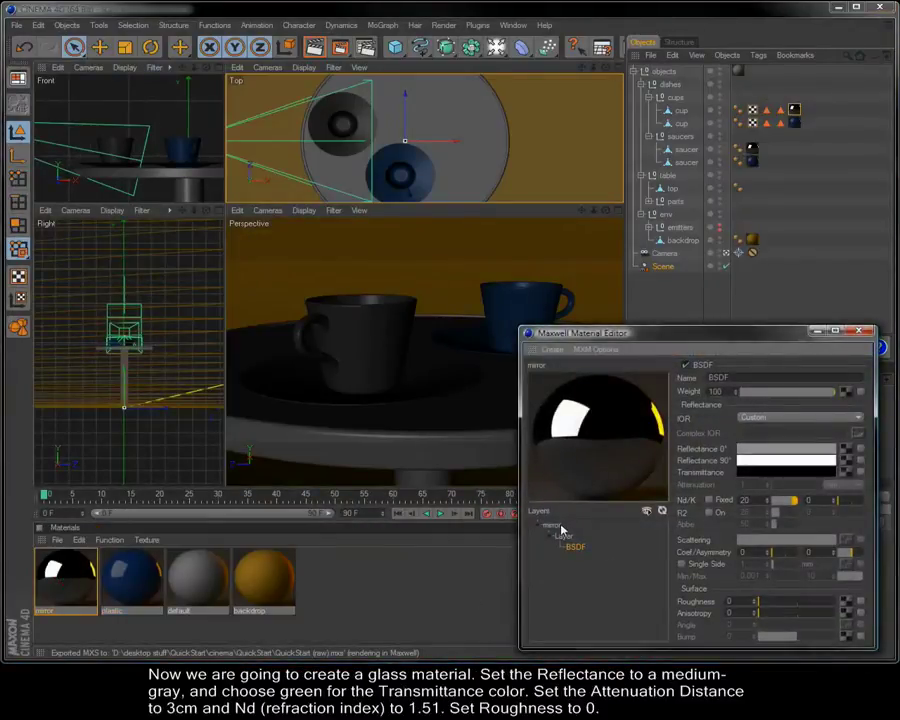
left_click(553, 527)
double_click(553, 527)
type("g")
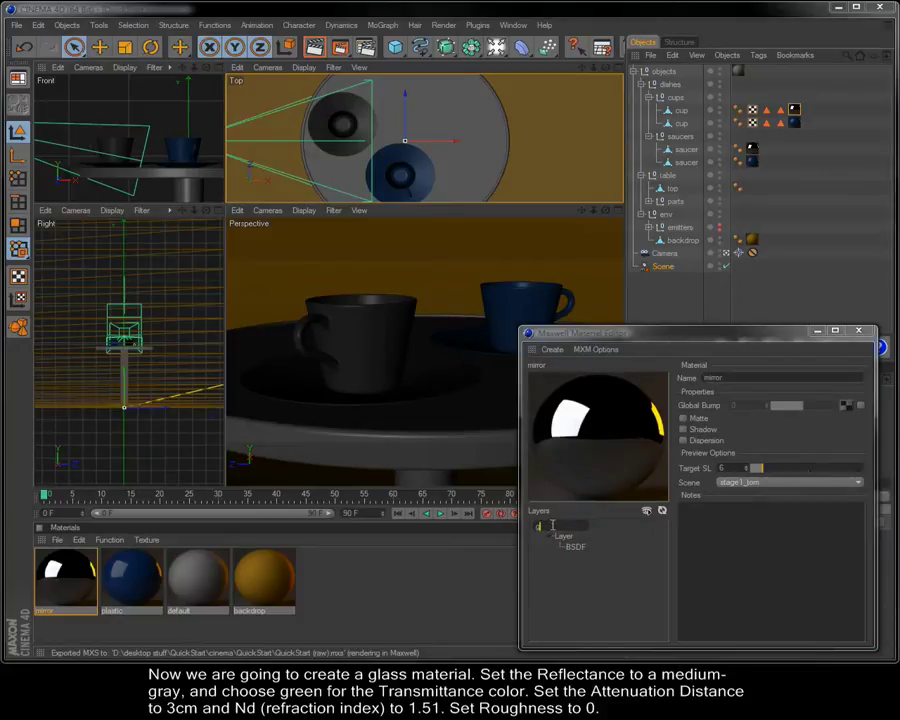
type("lass")
key("Return")
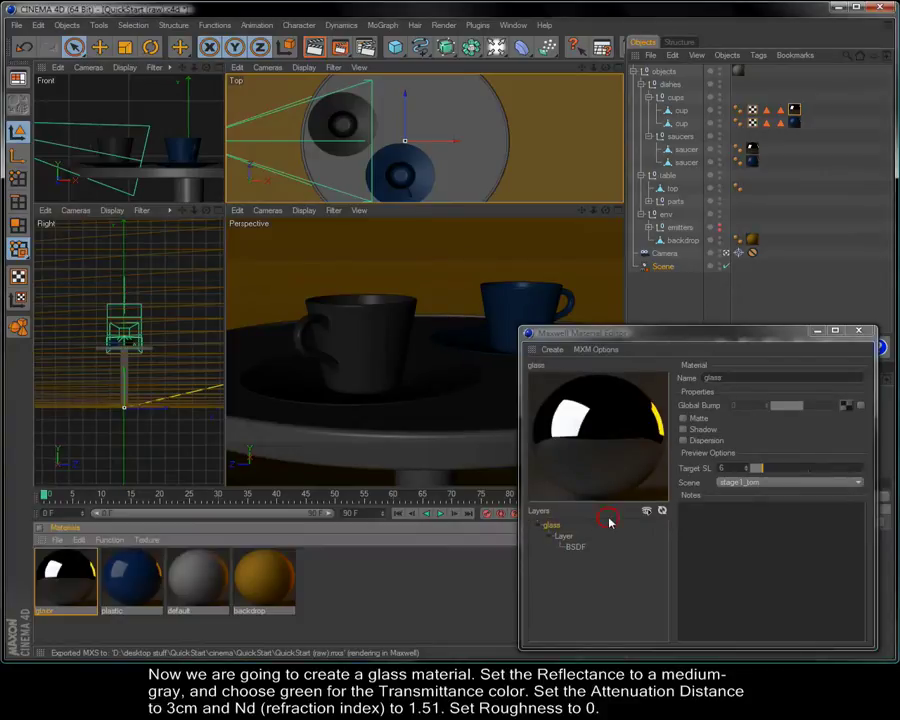
Set the glass BSDF's Reflectance 0° to dark gray (RGB about 35) and its Transmittance to a light blue-green
left_click(576, 548)
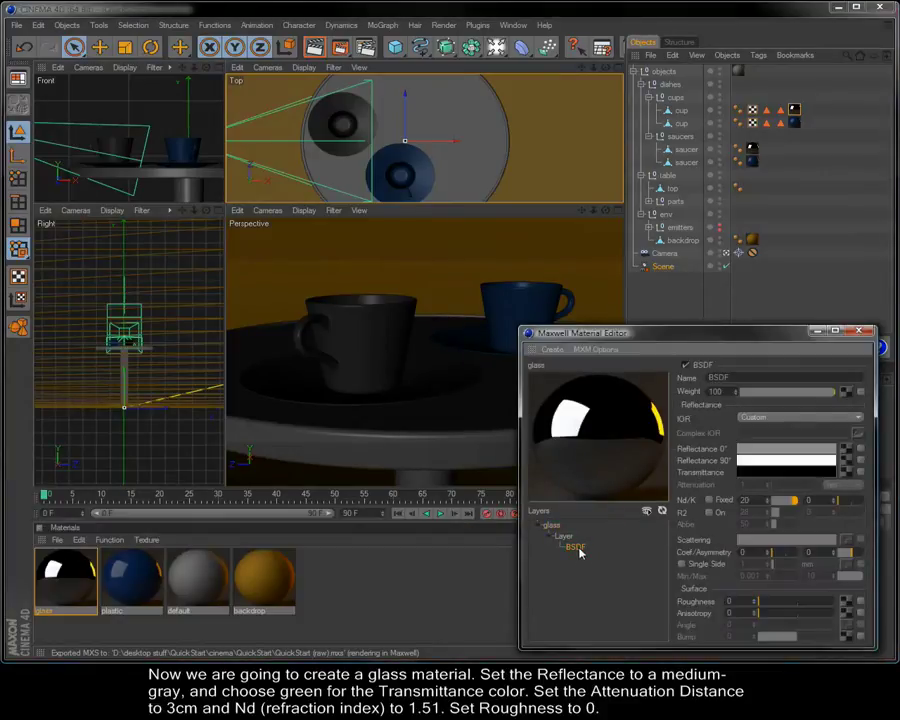
left_click(742, 453)
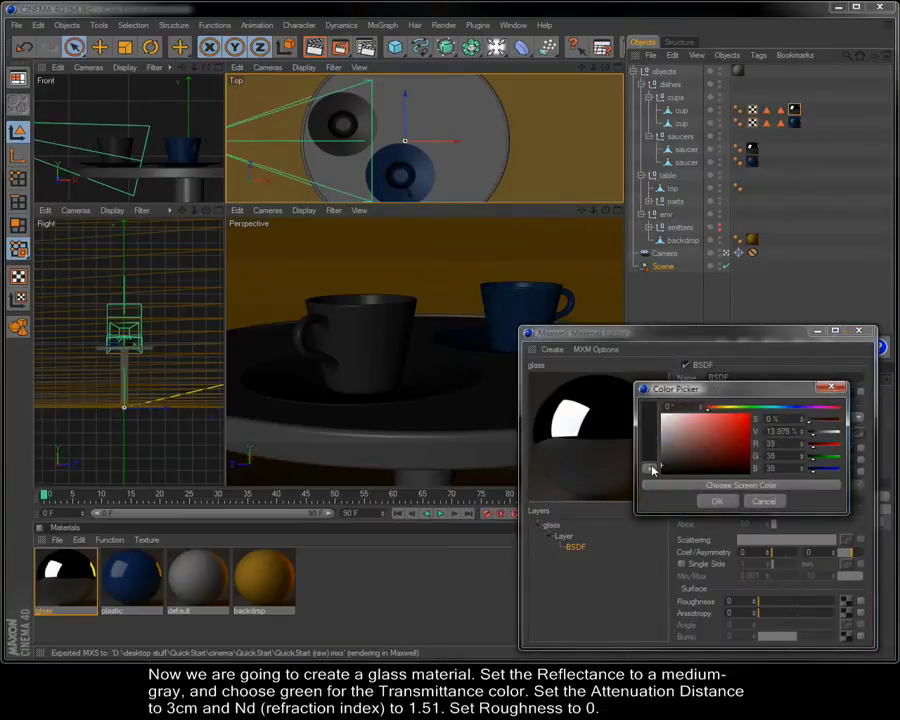
left_click(717, 501)
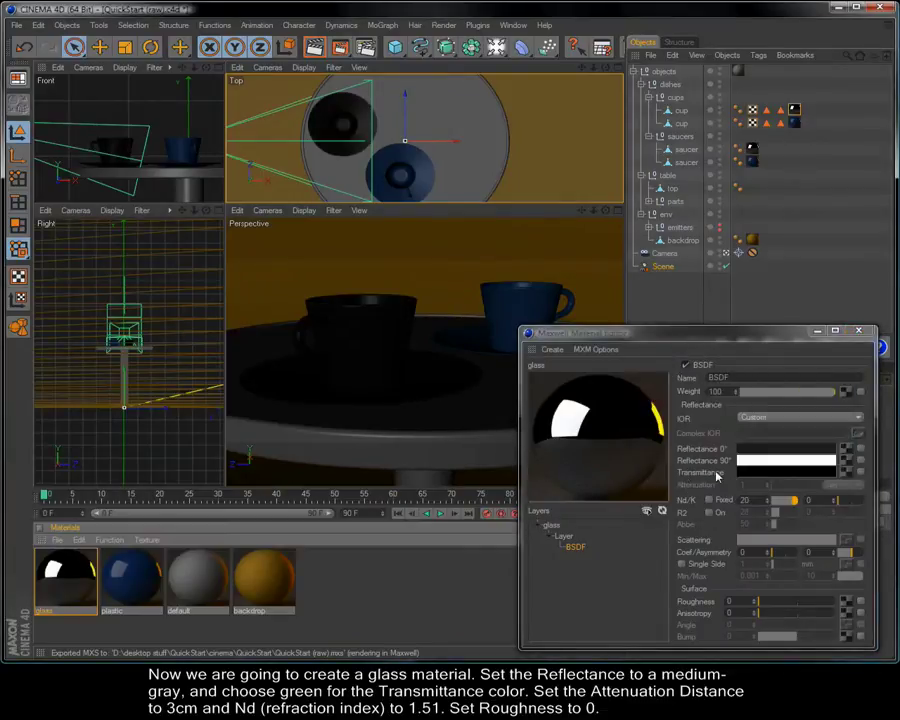
left_click(745, 473)
left_click_drag(747, 441, 777, 437)
left_click_drag(701, 446, 702, 454)
left_click(720, 525)
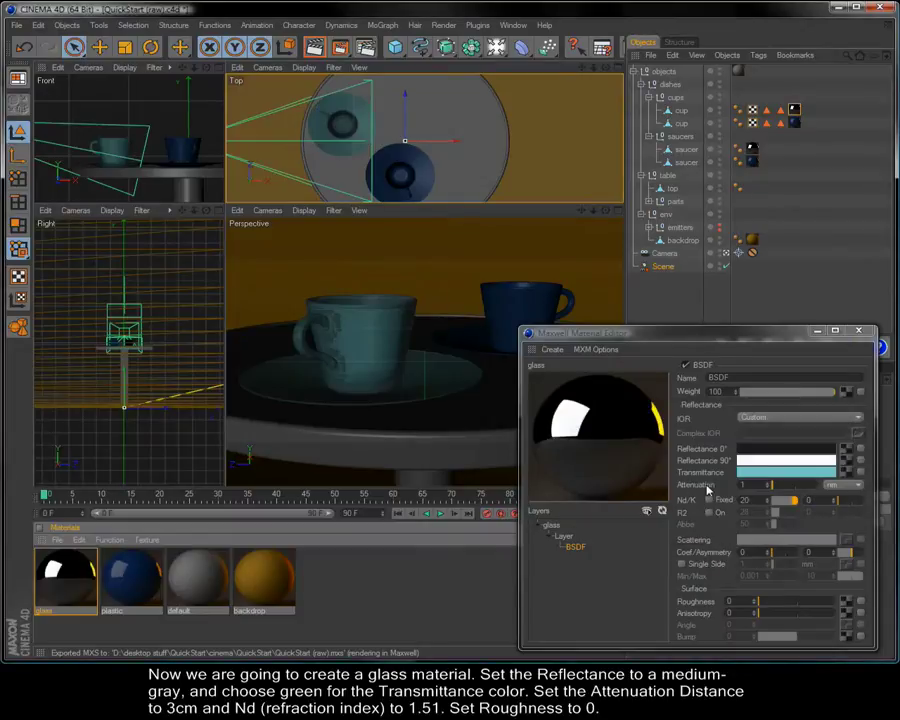
Set the glass BSDF's attenuation distance to 3 cm and its Nd to 1.51, and refresh the preview
left_click(838, 484)
left_click(834, 535)
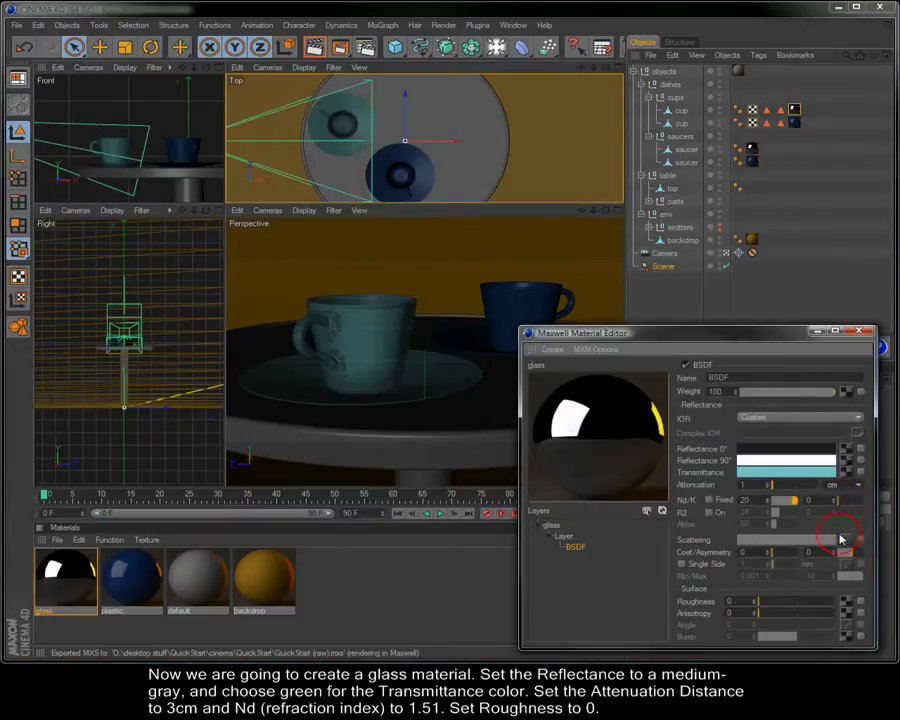
double_click(757, 483)
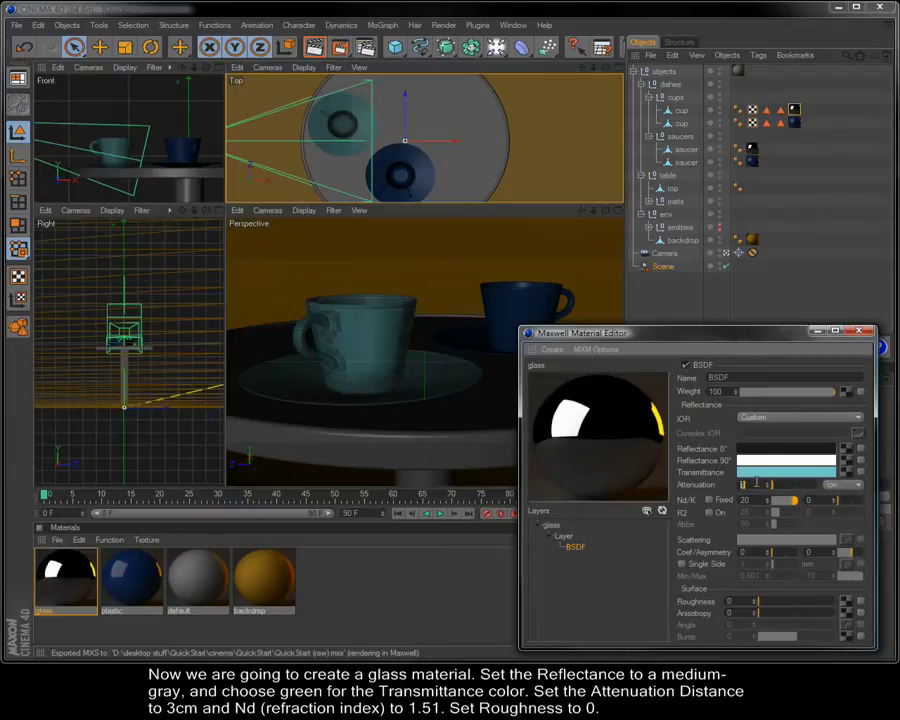
type("3")
key("Return")
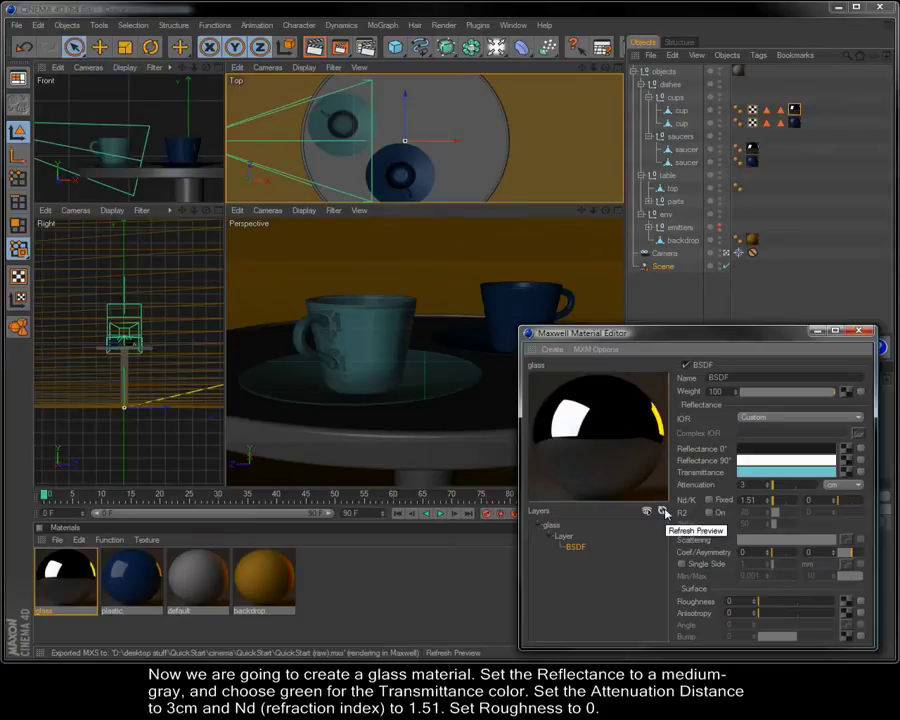
left_click(663, 512)
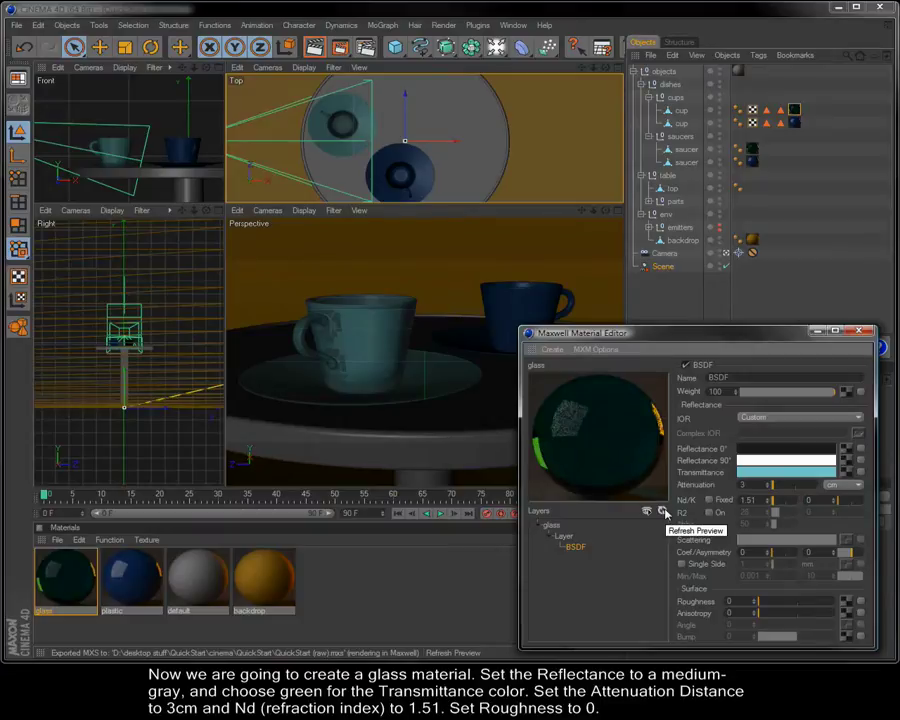
Load white_flowers_color.jpg as the Reflectance 0° texture of the plastic material's diffuse component and show it in the viewports
left_click(150, 588)
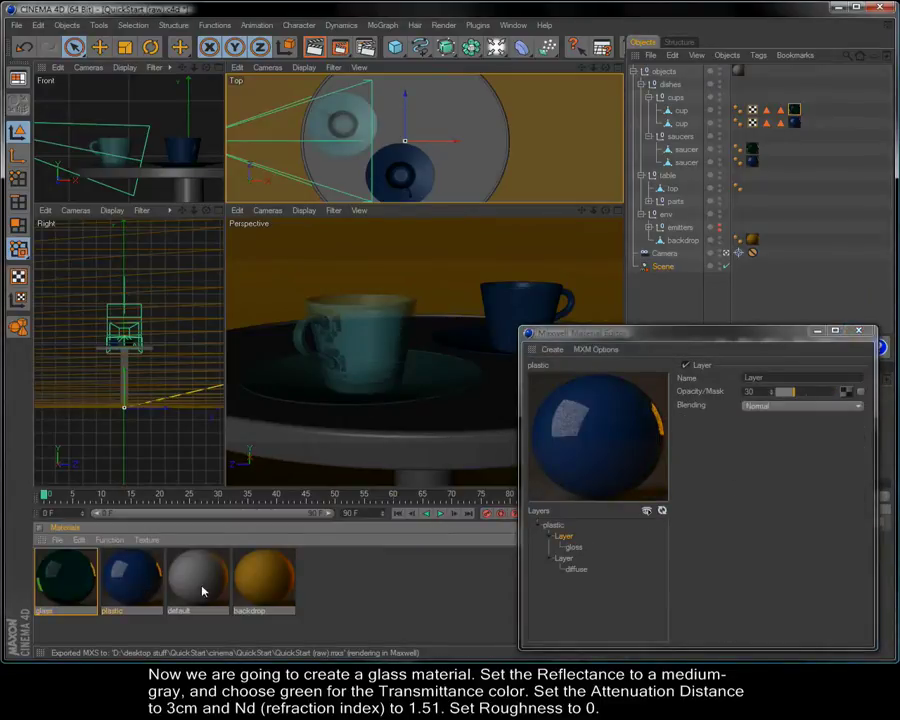
left_click(575, 568)
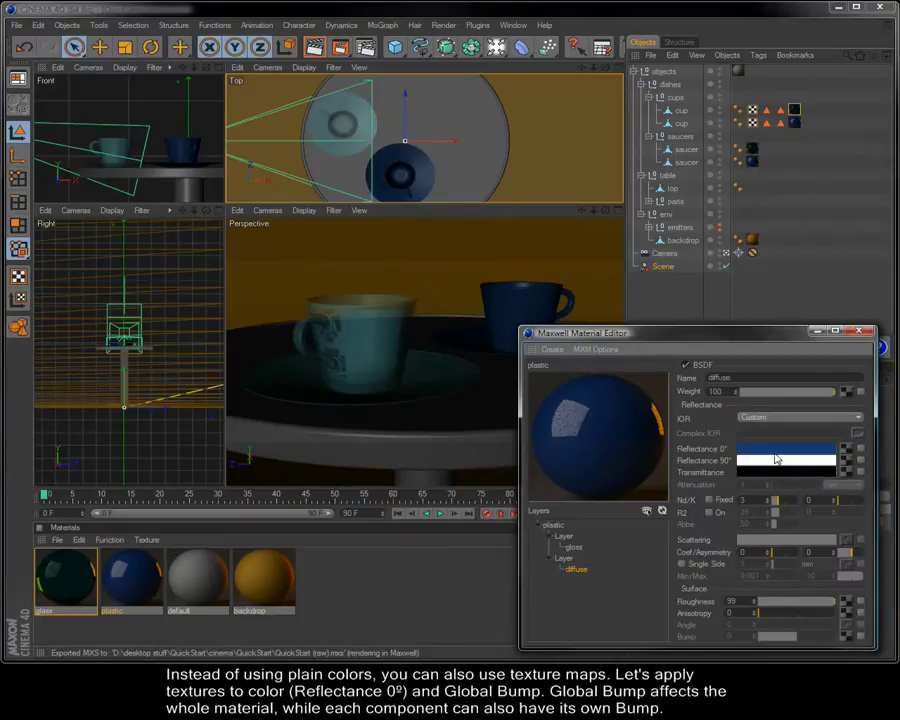
left_click(845, 448)
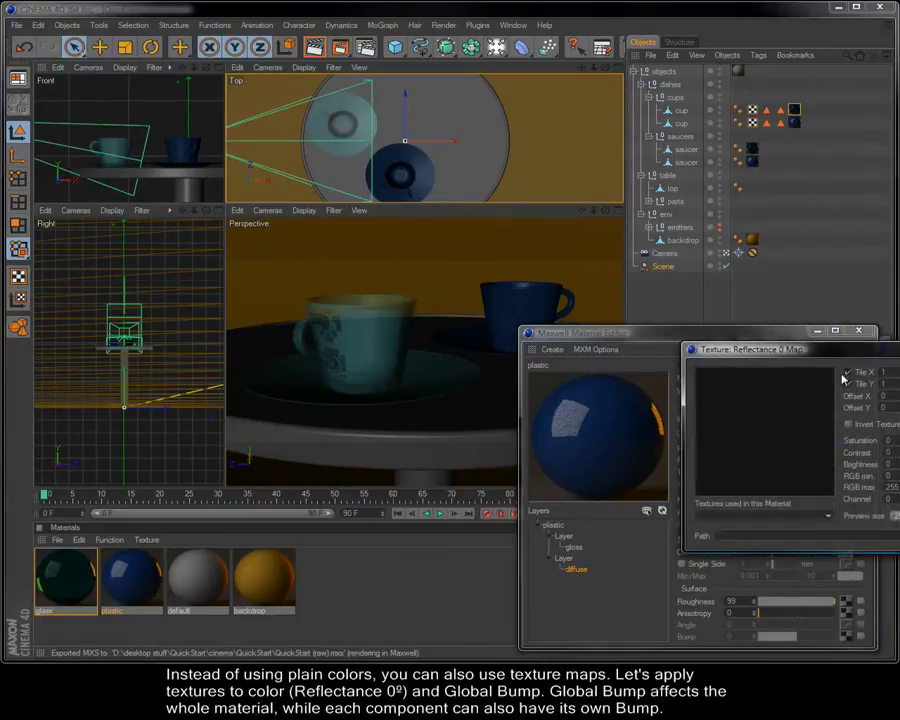
left_click_drag(844, 352, 651, 358)
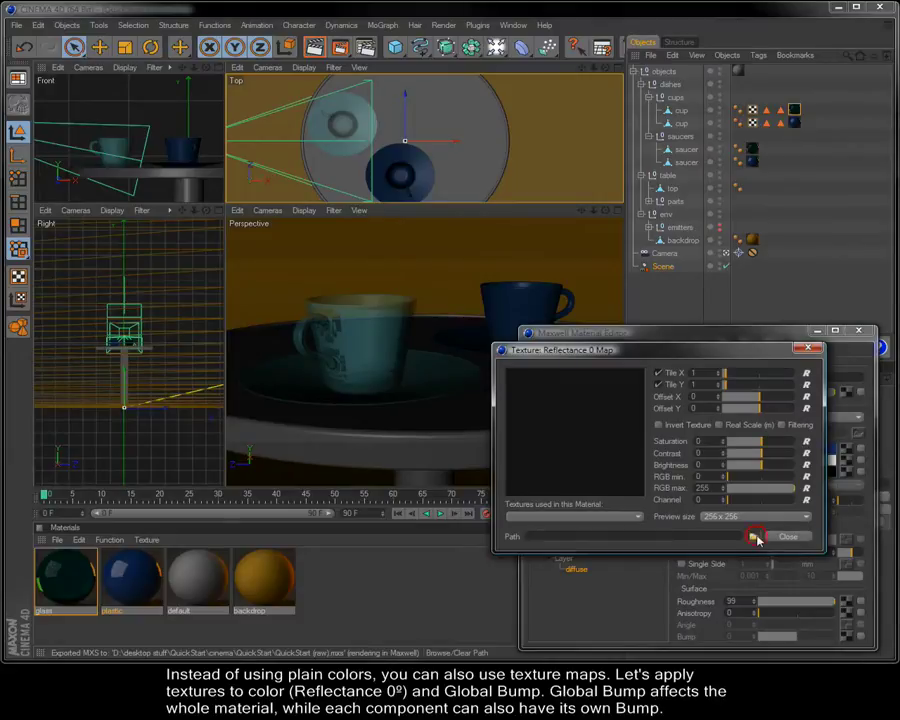
left_click(753, 536)
scroll(676, 256, "down", 5)
left_click(628, 345)
double_click(628, 345)
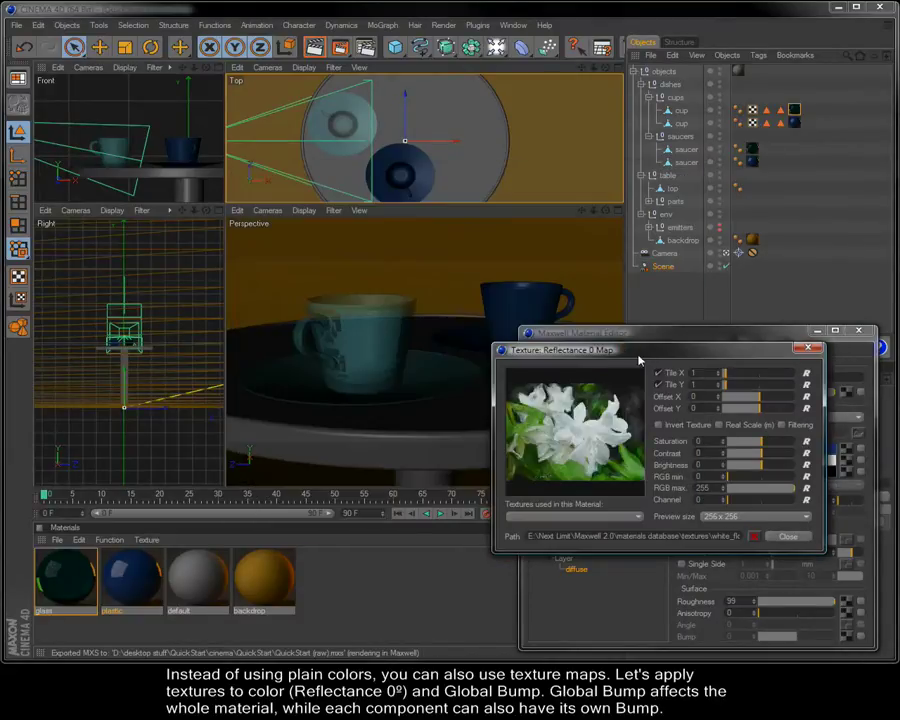
left_click(788, 536)
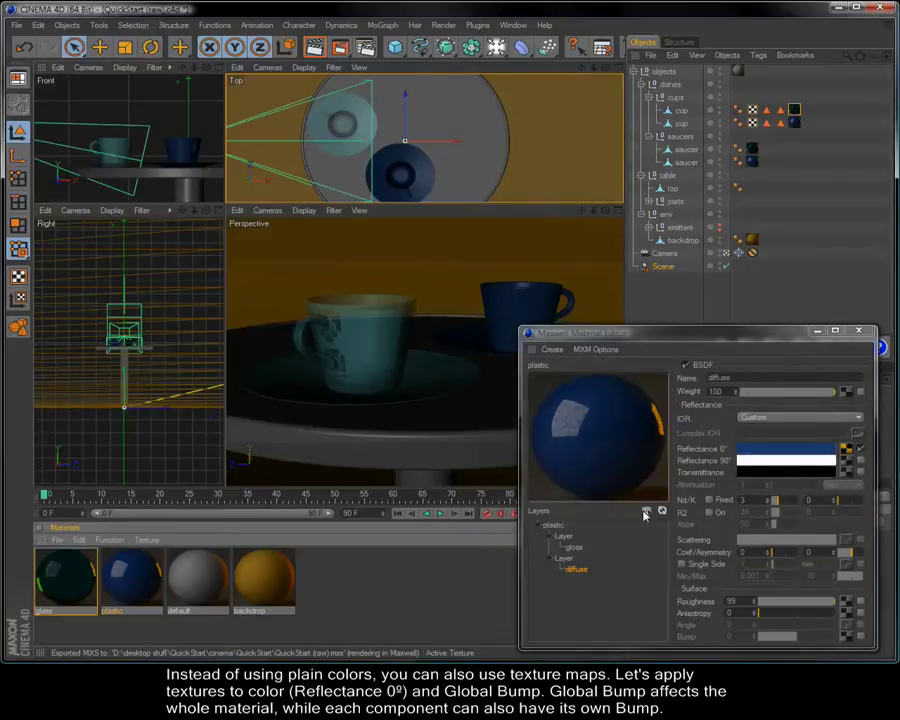
left_click(661, 512)
left_click(665, 519)
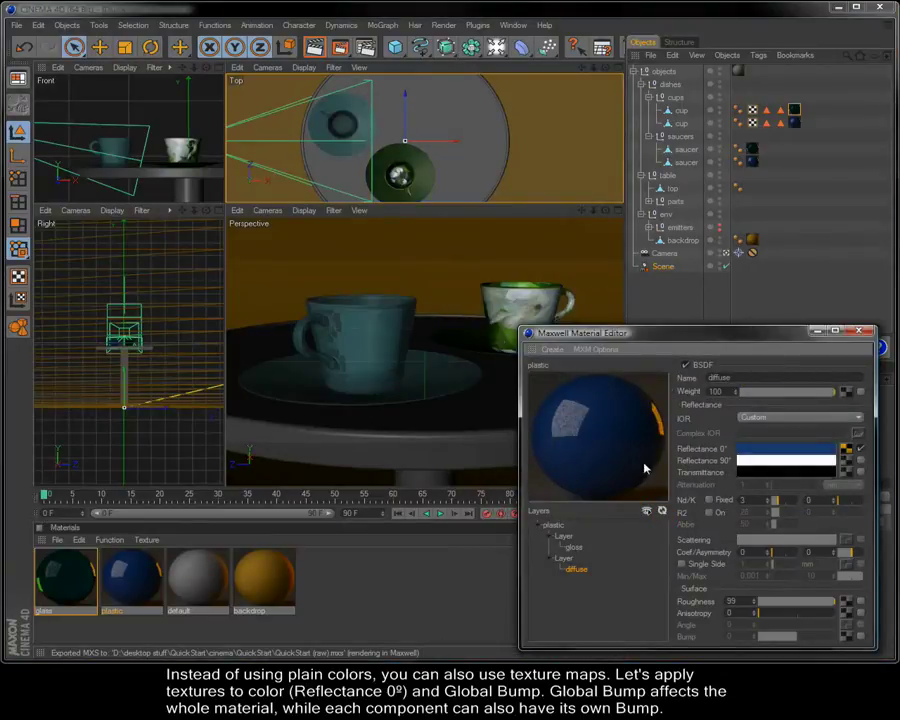
Load plastic.jpg as the Global Bump texture of the plastic material
left_click(560, 528)
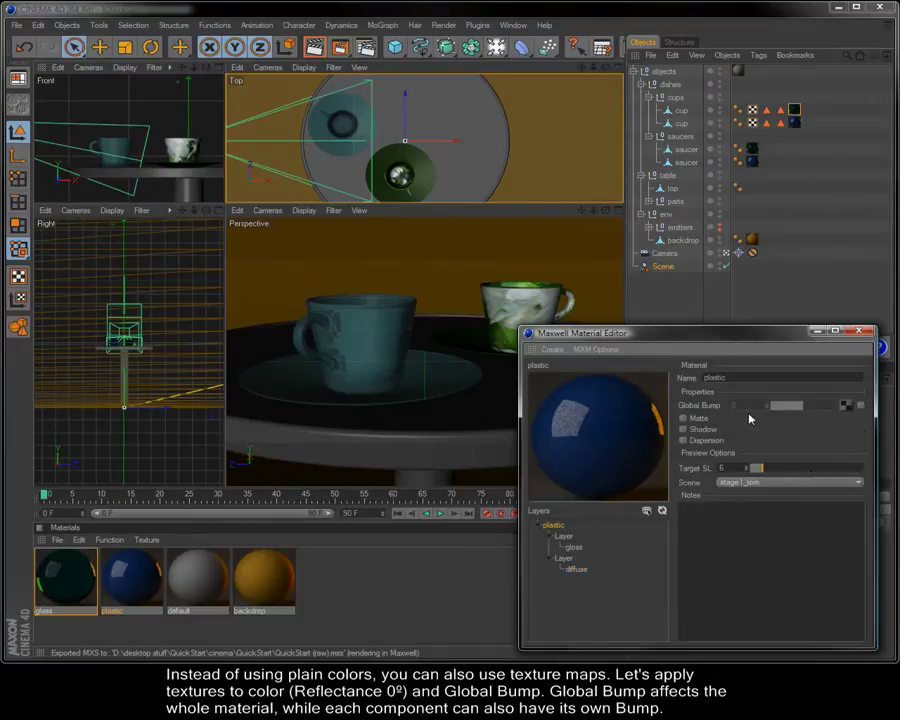
left_click(840, 405)
left_click_drag(840, 288, 631, 305)
left_click(735, 489)
double_click(548, 456)
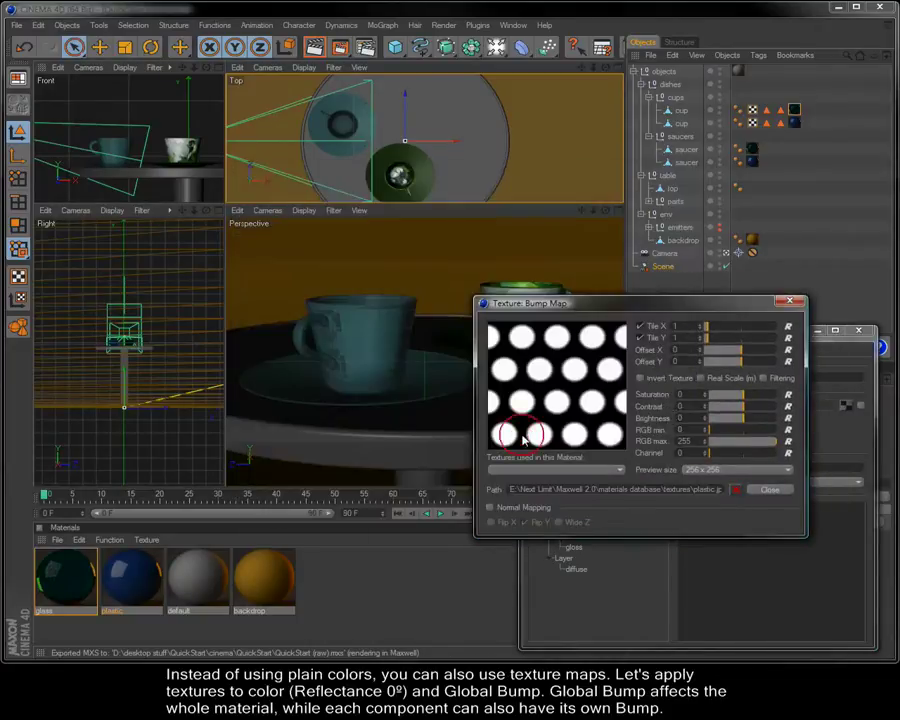
Set the bump texture's tiling to 7 in both X and Y and make plastic.jpg the material's active viewport texture
double_click(689, 326)
type("1.1")
key("Return")
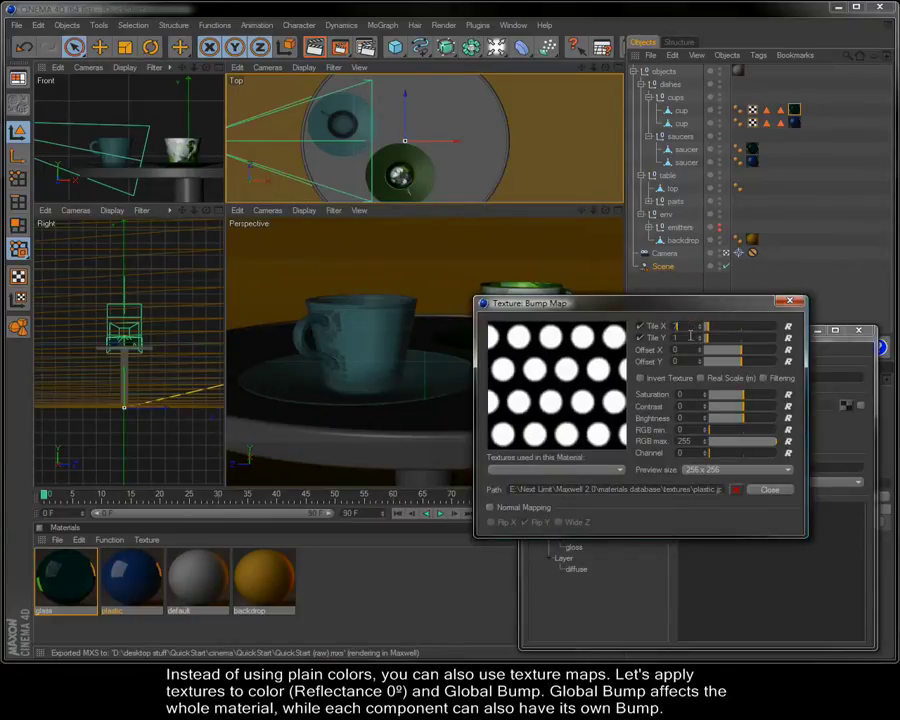
double_click(688, 338)
type("7")
left_click(687, 324)
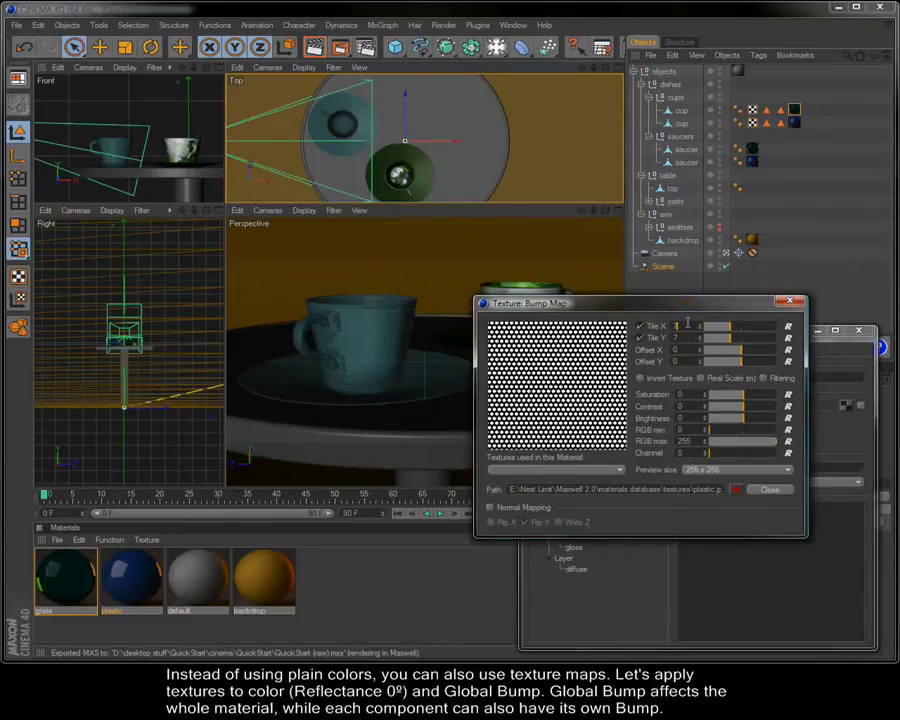
left_click(766, 490)
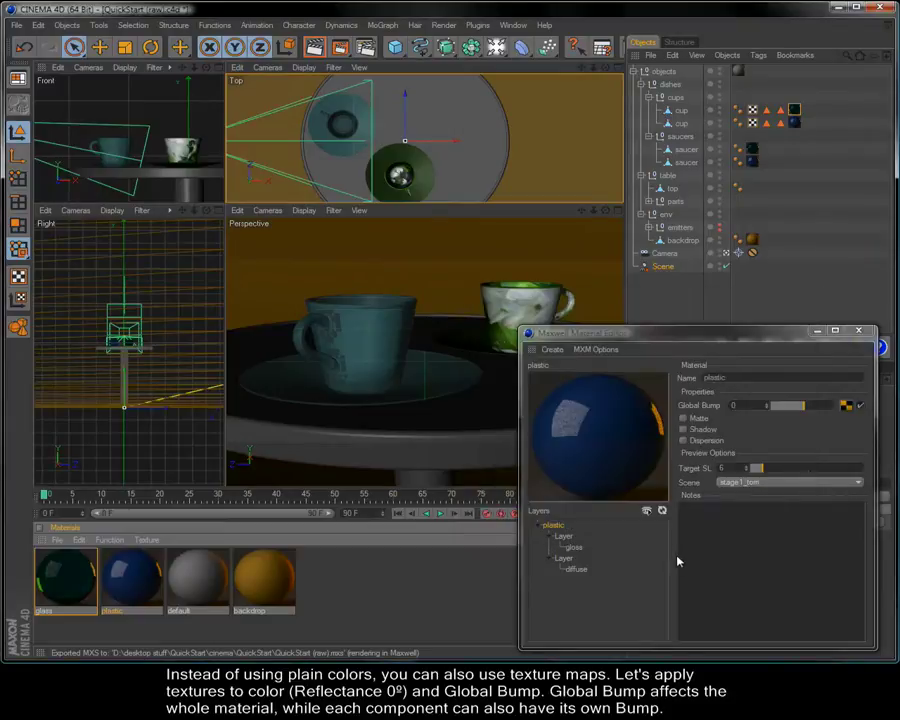
left_click(647, 510)
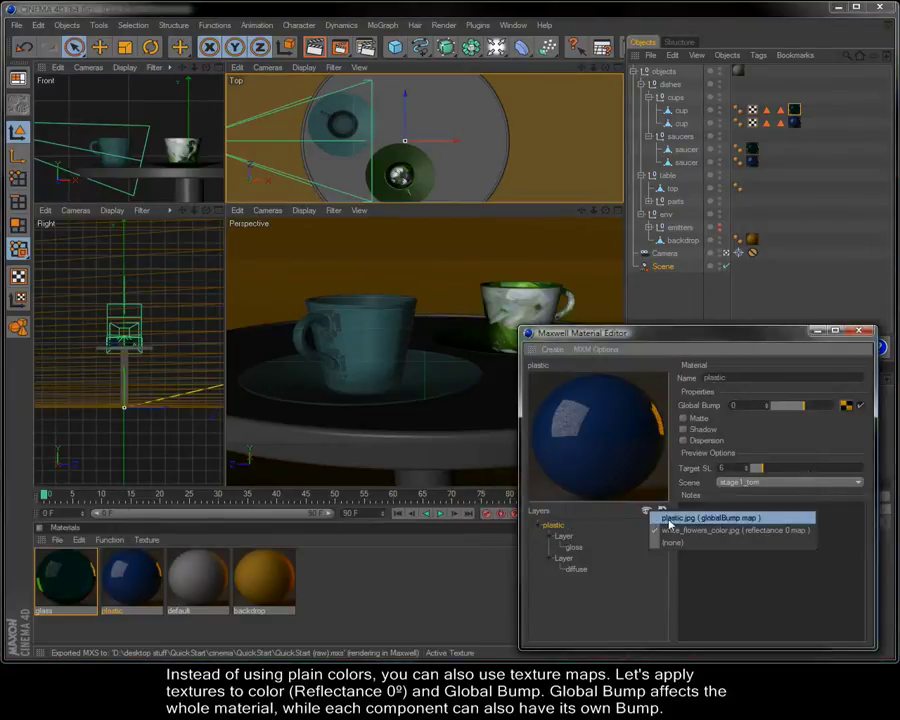
left_click(668, 519)
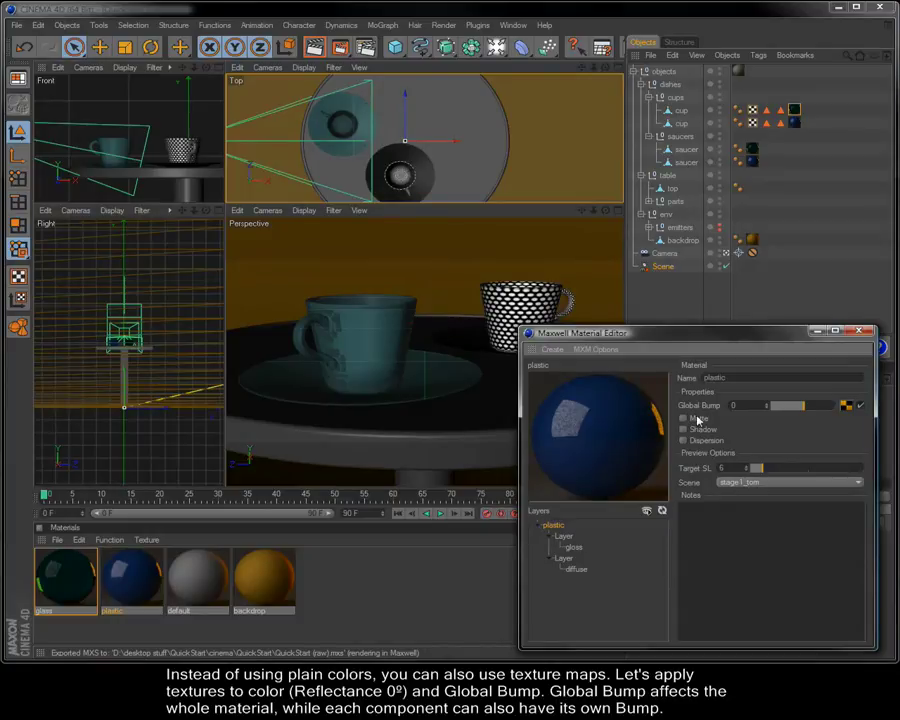
Set the projection of the plastic texture tag on the saucer beneath the patterned cup to Cubic
left_click_drag(581, 67, 590, 44)
scroll(425, 132, "up", 5)
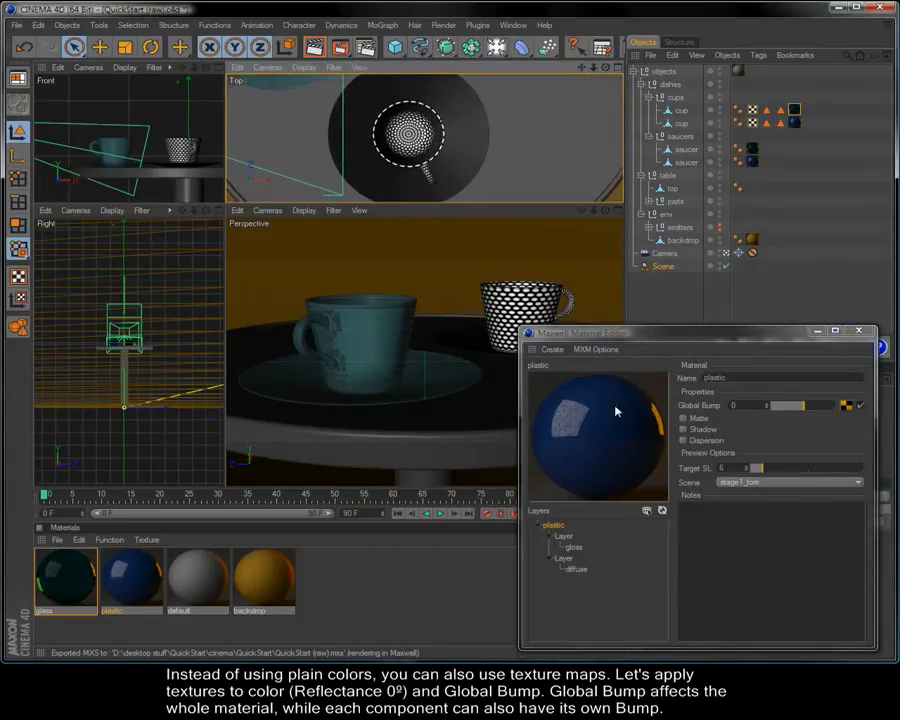
left_click_drag(706, 333, 283, 323)
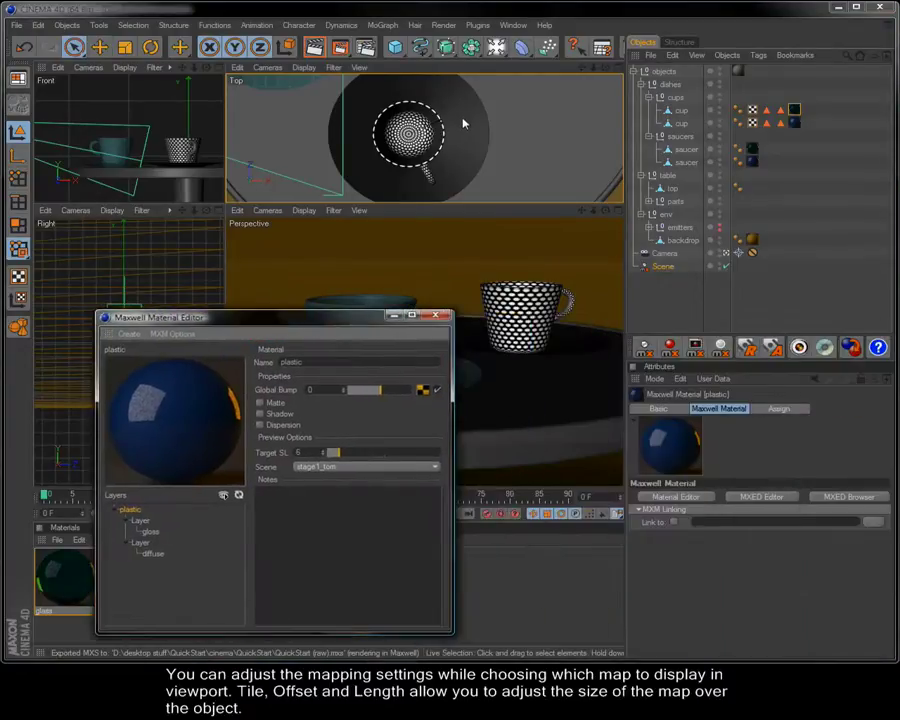
left_click(463, 123)
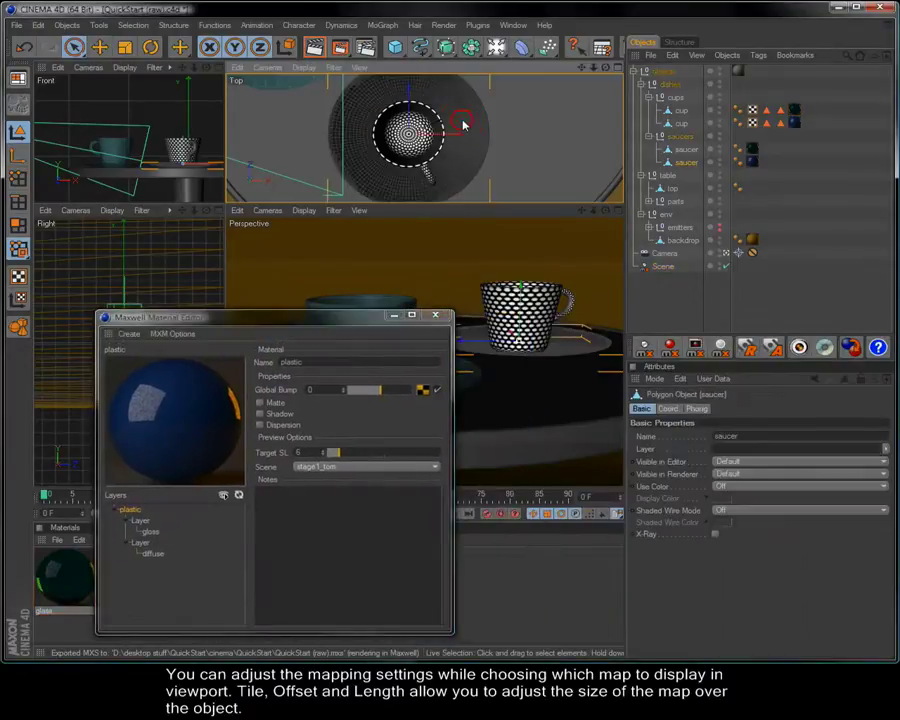
left_click(751, 163)
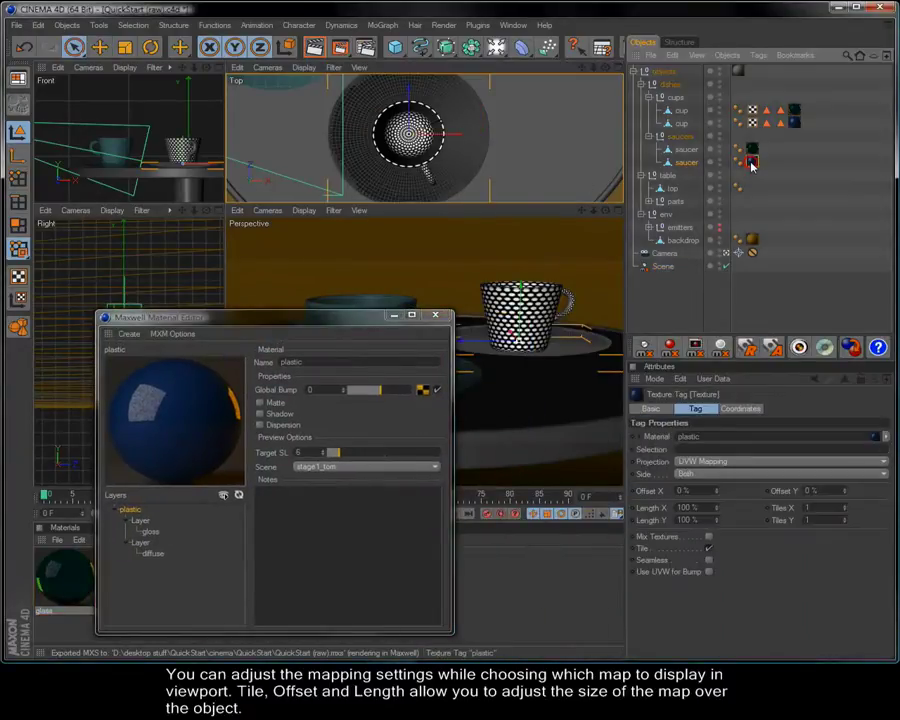
left_click(697, 462)
left_click(697, 510)
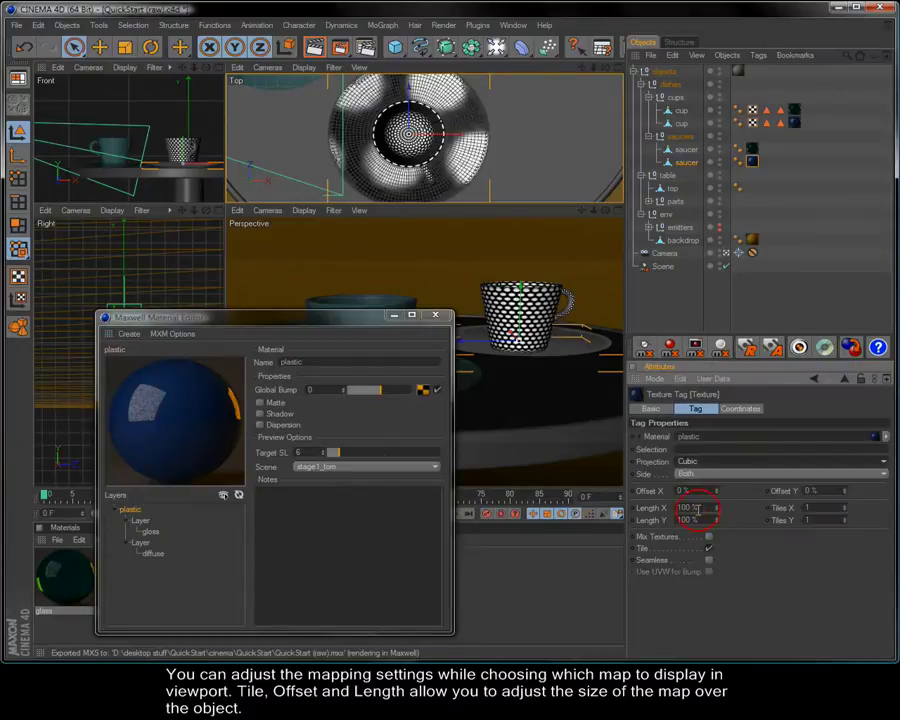
Set the saucer's plastic texture tag to 20 tiles in both X and Y
left_click(821, 506)
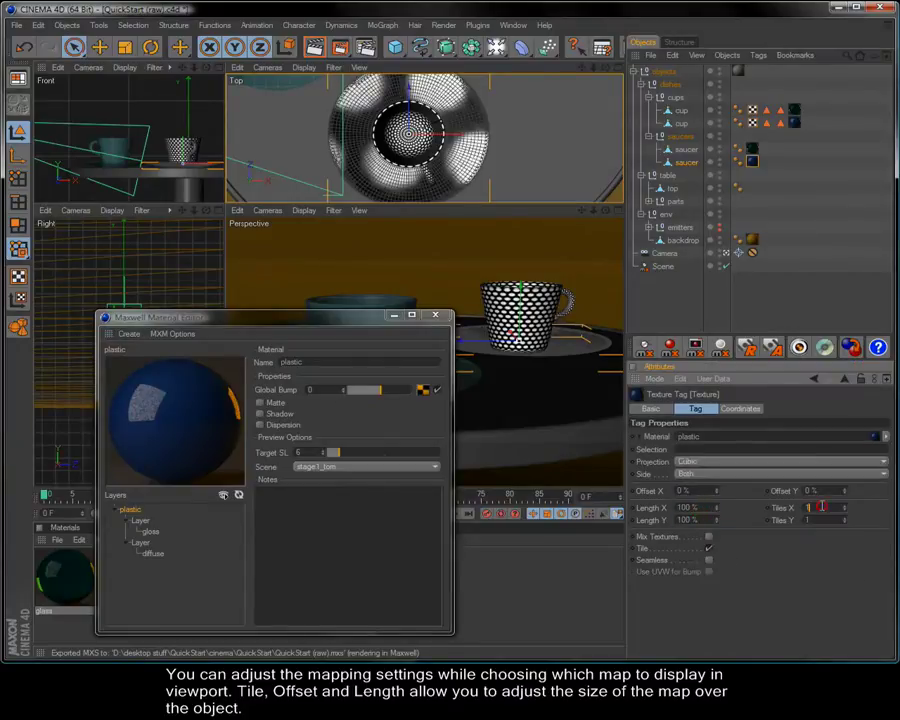
type("20")
left_click(823, 520)
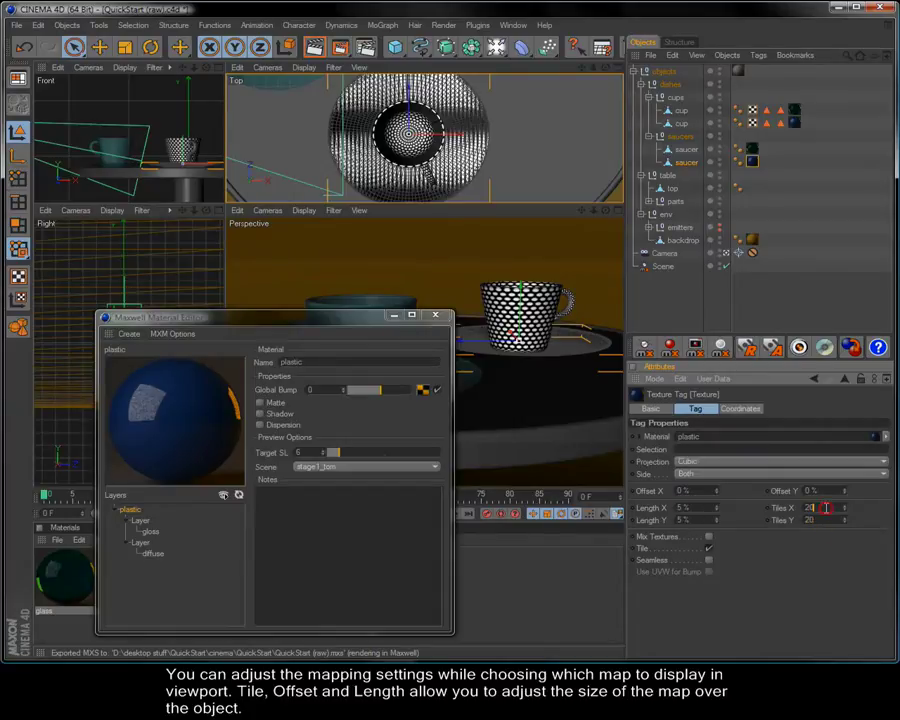
key("Return")
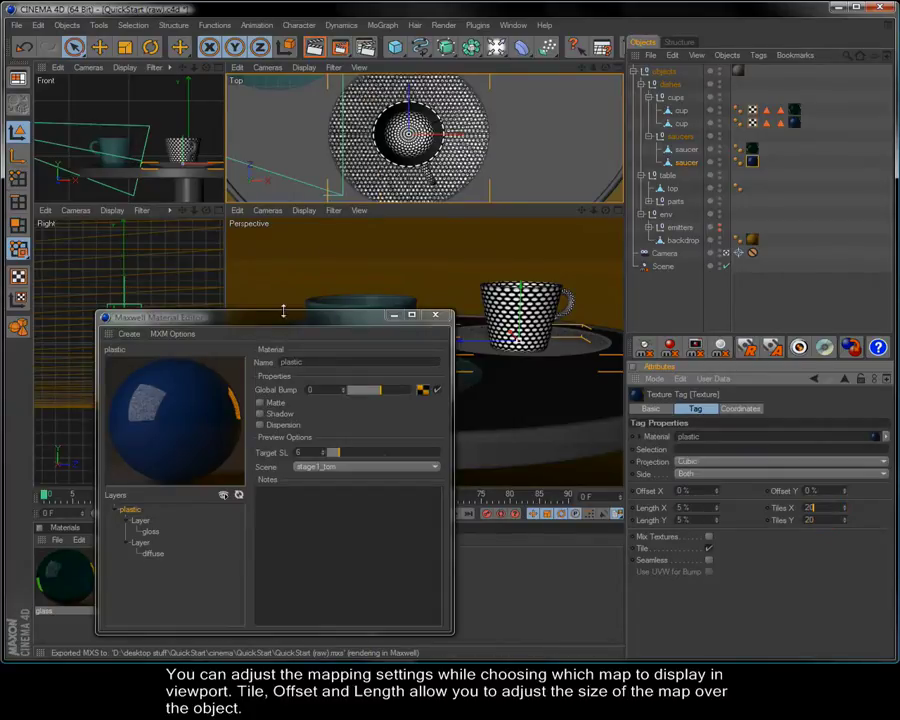
Set the plastic material's Global Bump to 10 and refresh its preview
left_click_drag(266, 320, 678, 337)
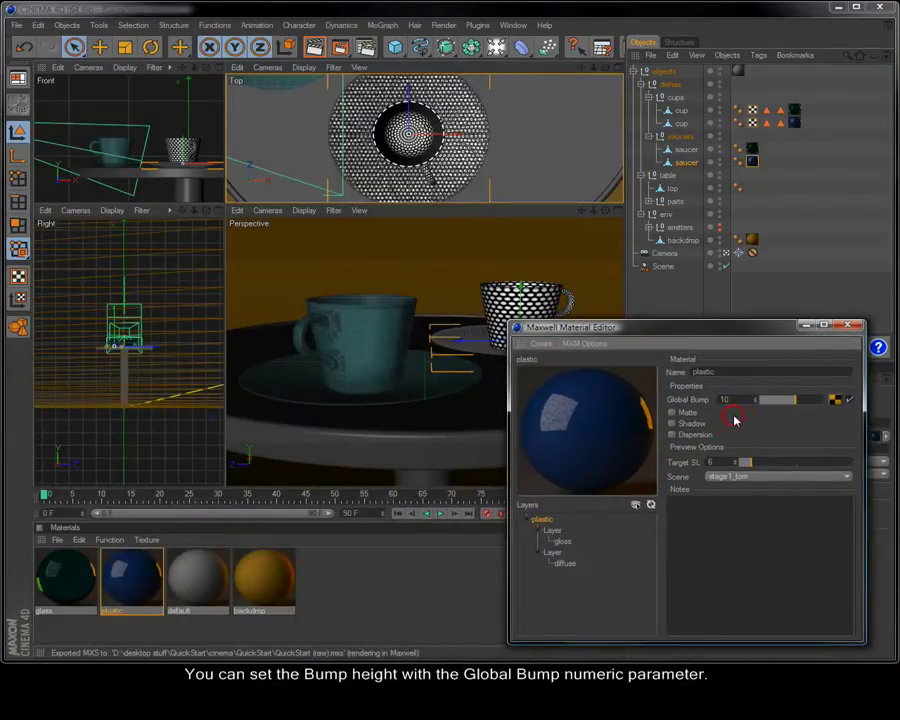
left_click(651, 506)
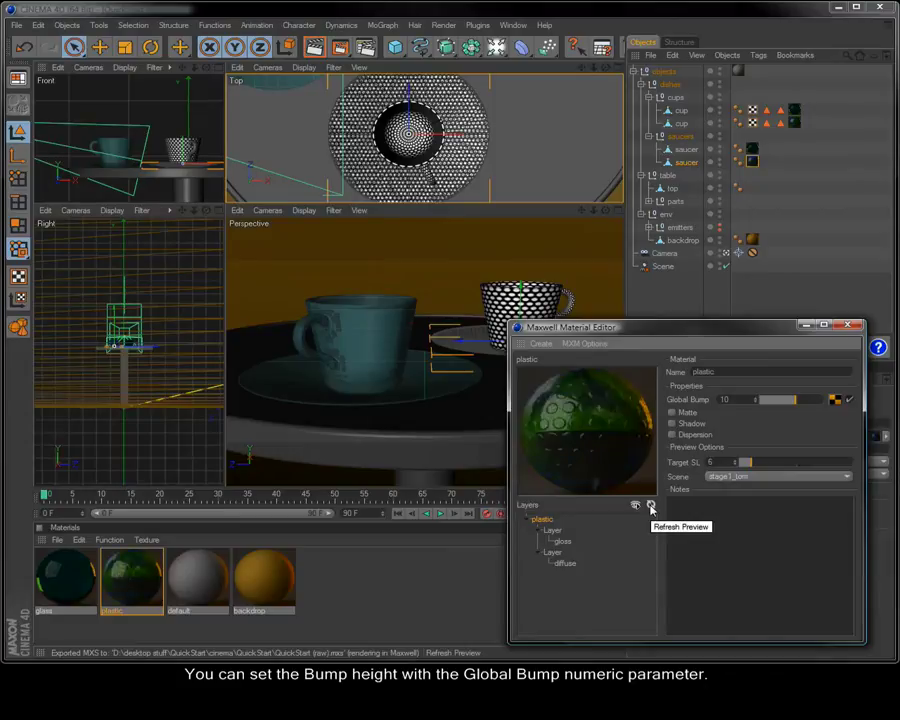
left_click(851, 325)
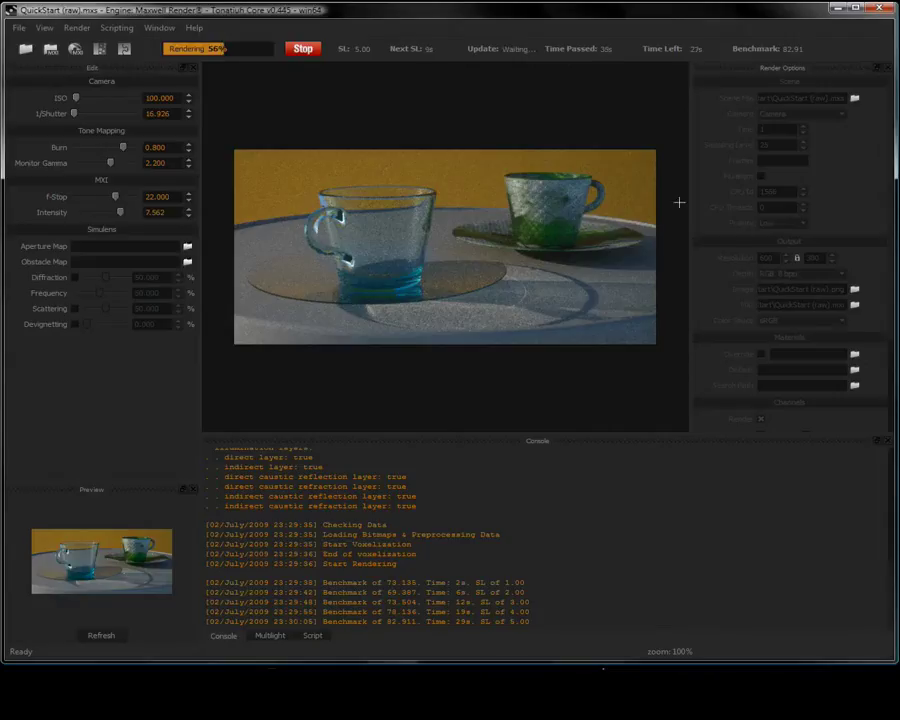
Stop the render in Maxwell Render, switch to the MXM Gallery in the web browser and log in with the stored account
left_click(302, 49)
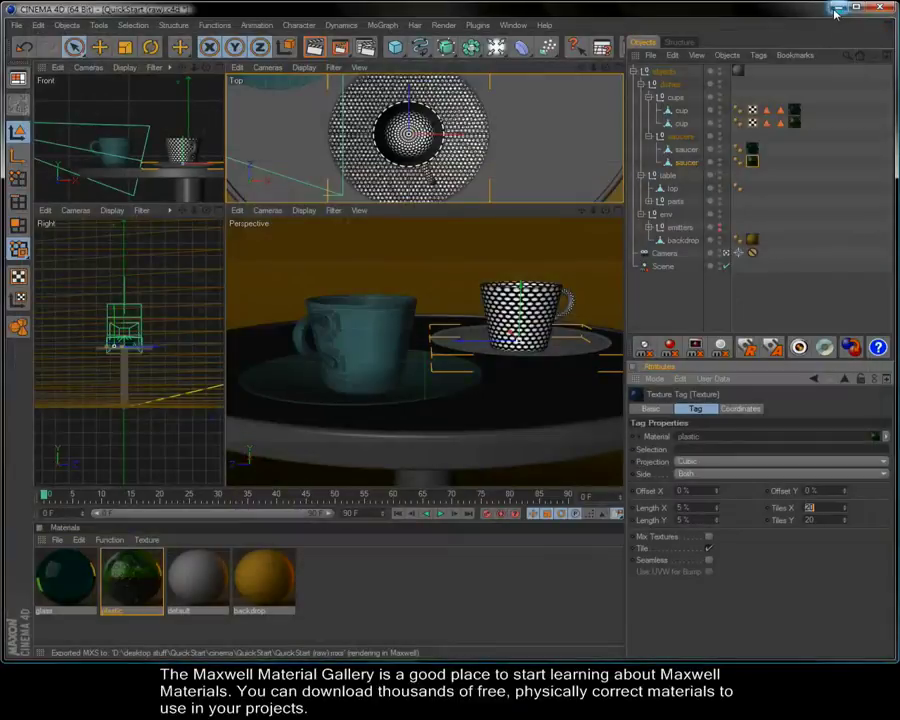
left_click(838, 12)
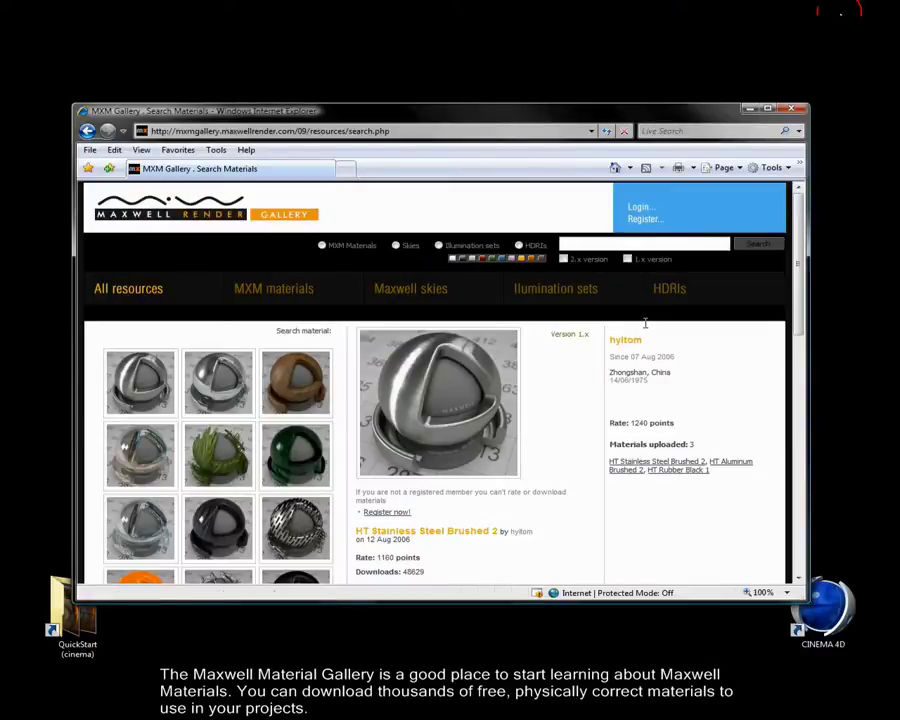
left_click(645, 228)
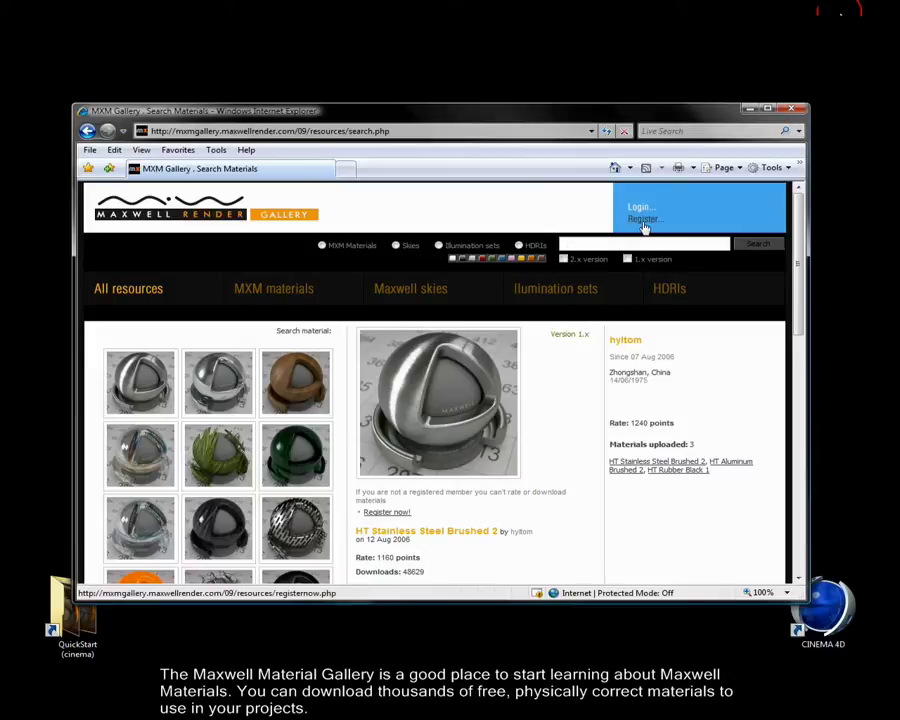
left_click(641, 208)
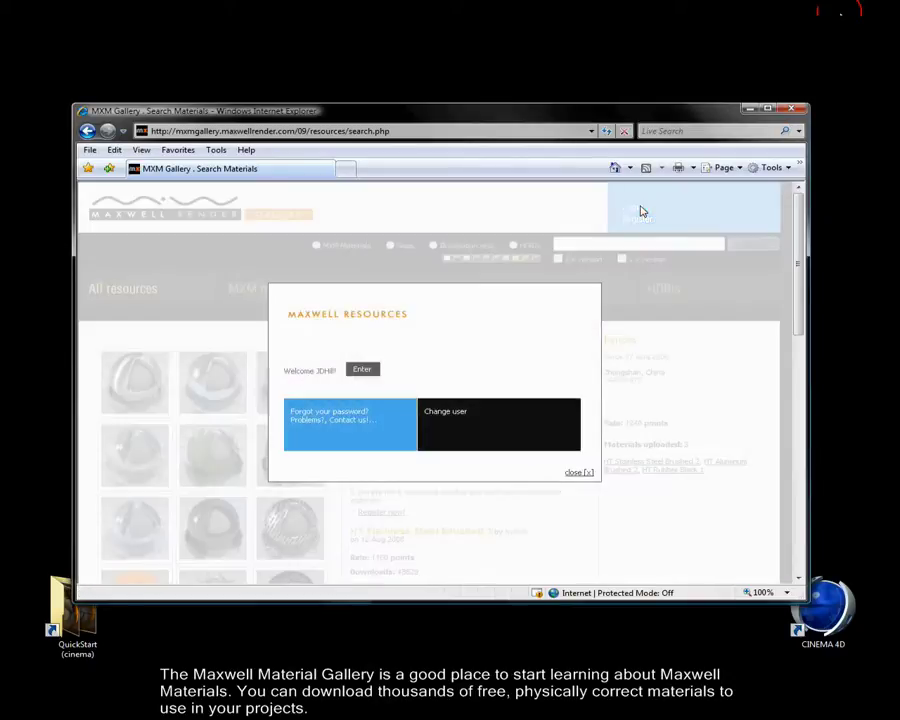
left_click(371, 371)
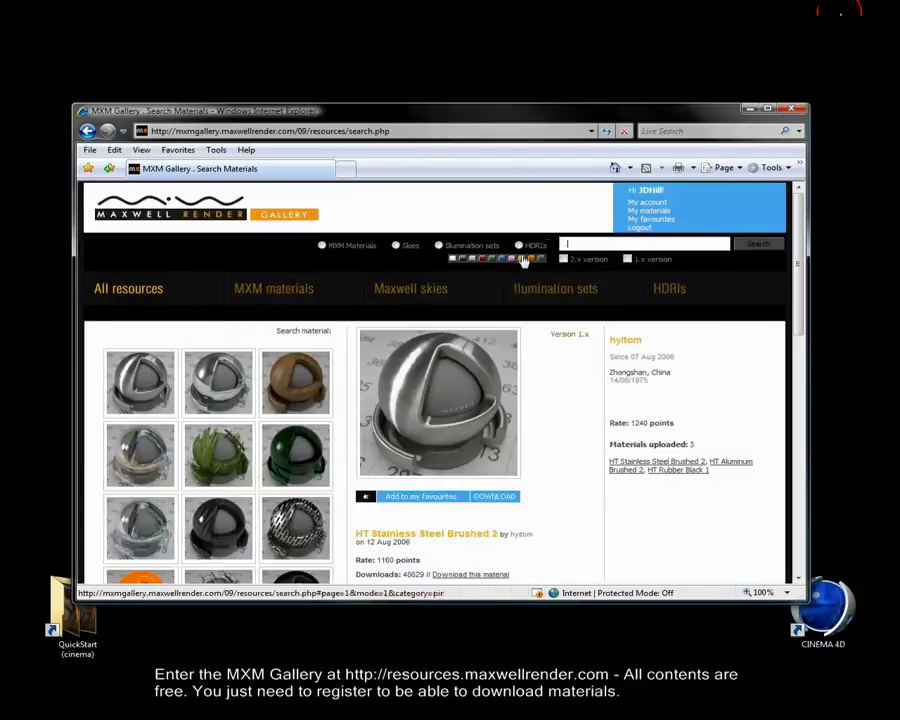
Search the MXM Gallery for "ceramic tile"
left_click(580, 243)
type("ceram")
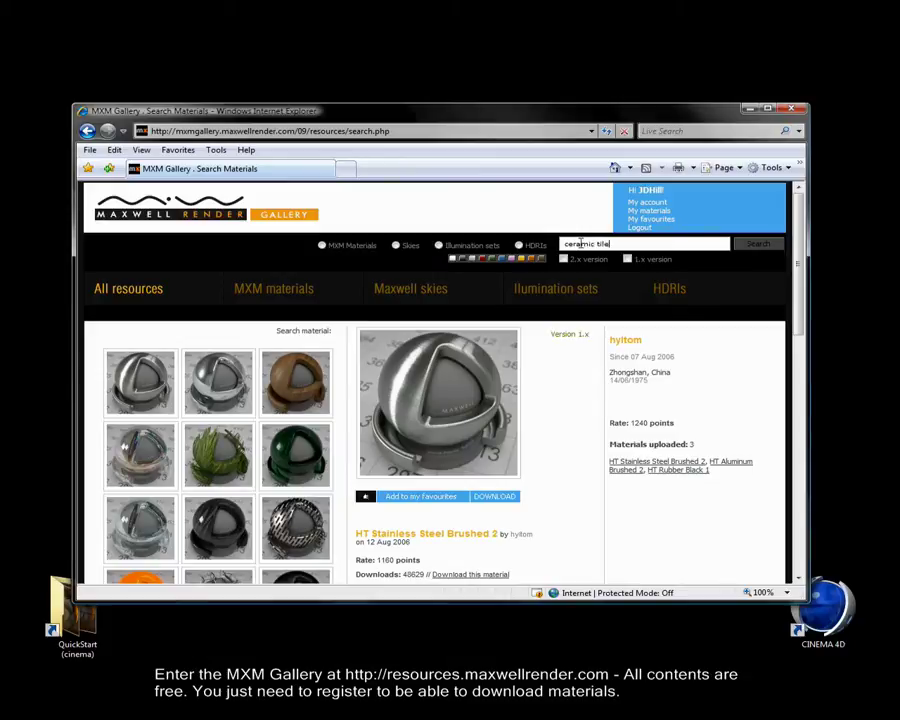
type("ic tile")
key("Return")
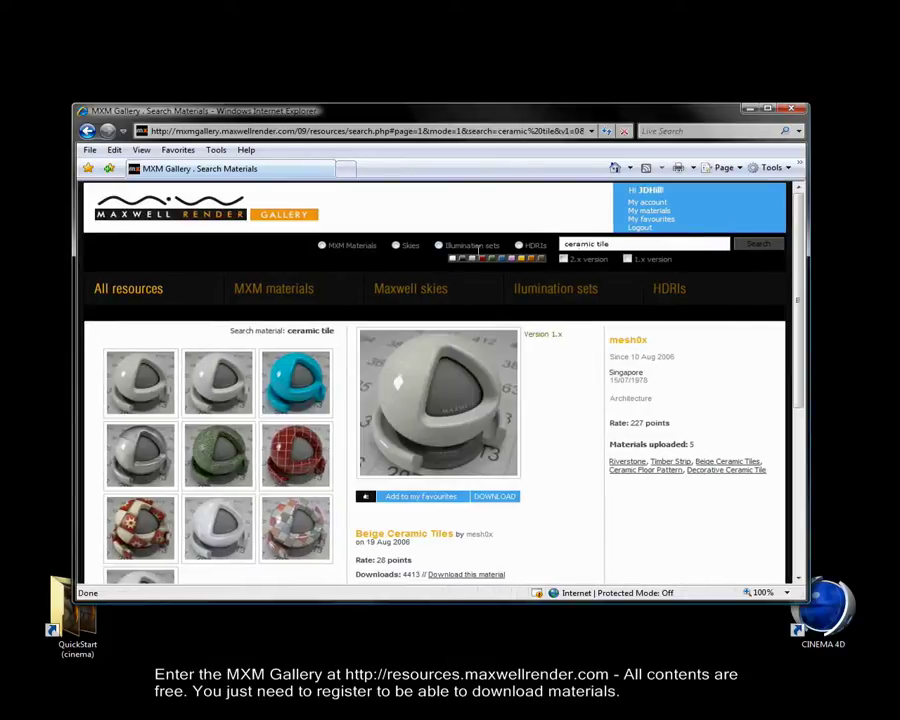
Download the red Ceramic Tile_01 material as Ceramic_Tile_01_3217.zip and close the browser
left_click(304, 462)
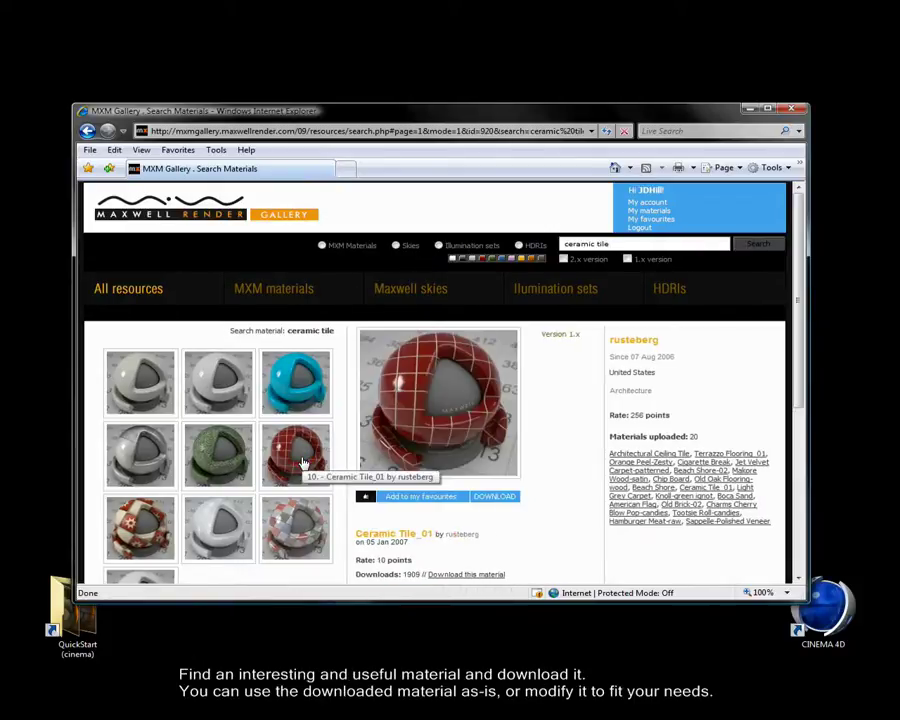
left_click(496, 500)
left_click(460, 386)
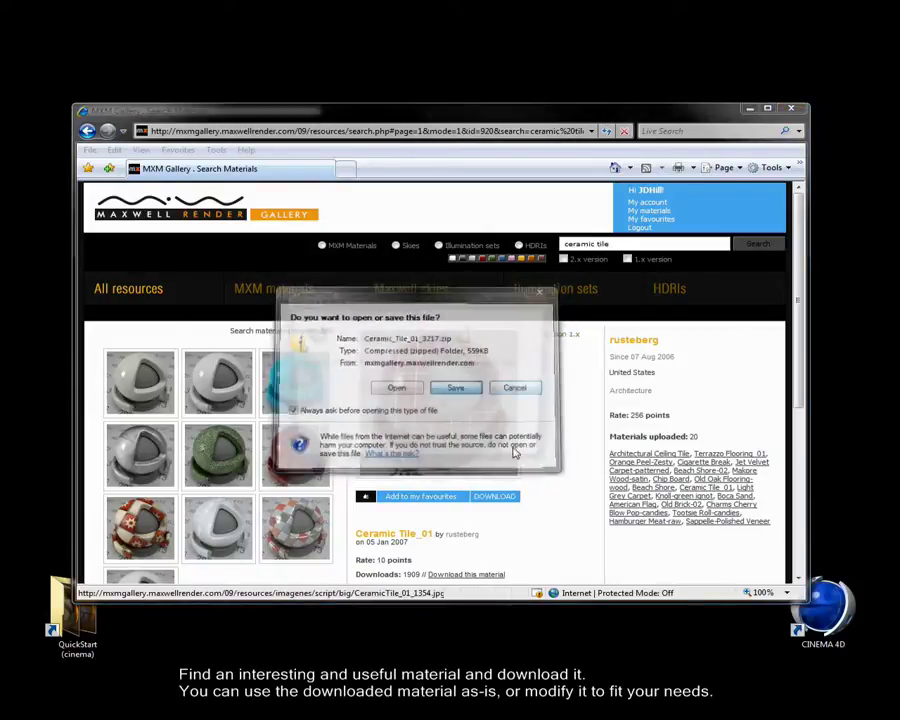
left_click(646, 539)
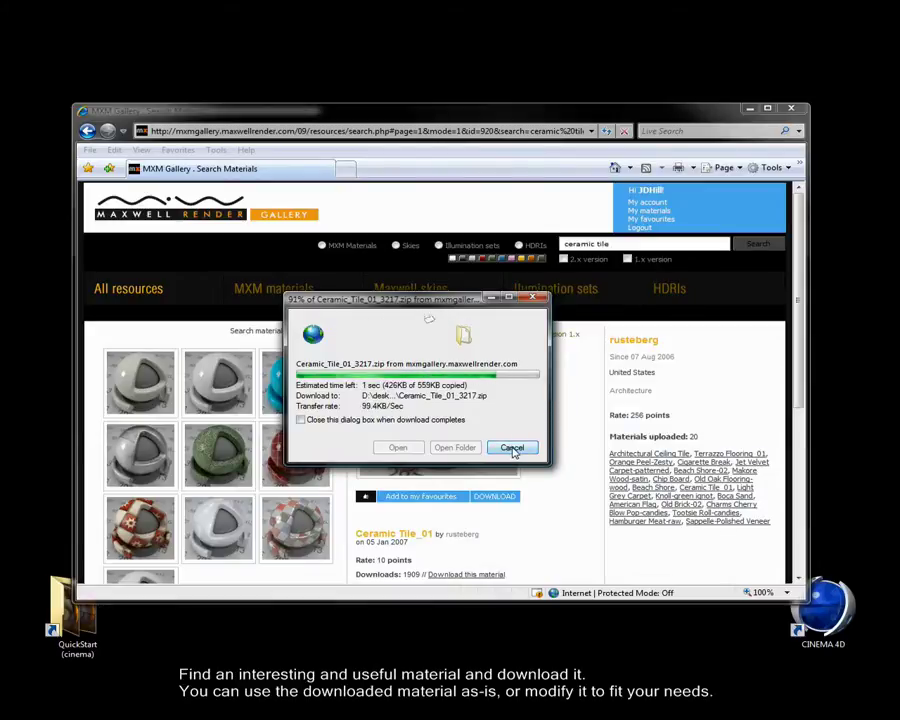
left_click(512, 449)
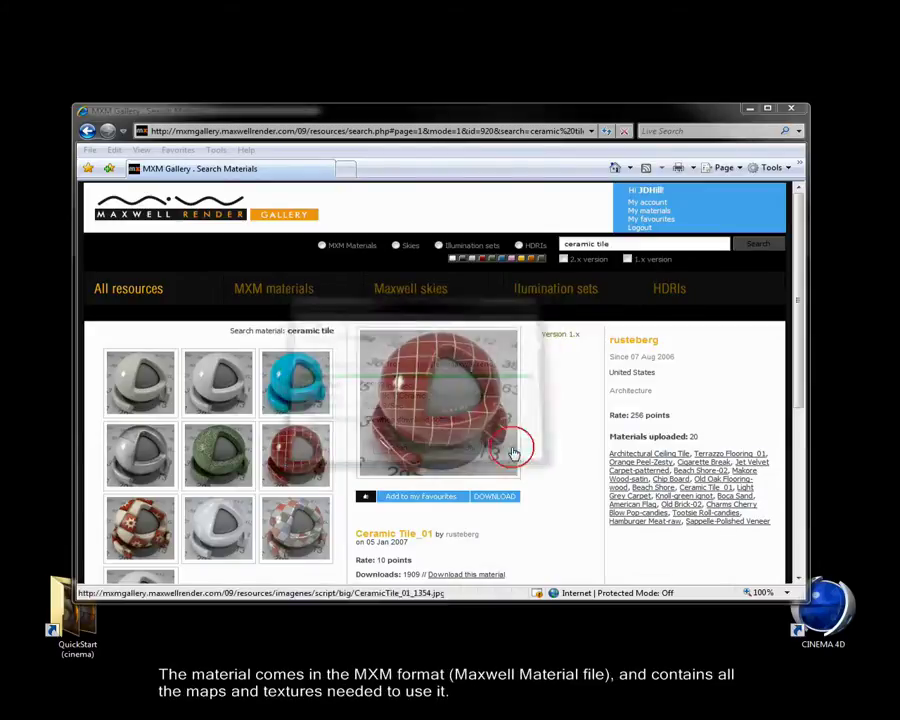
left_click(791, 108)
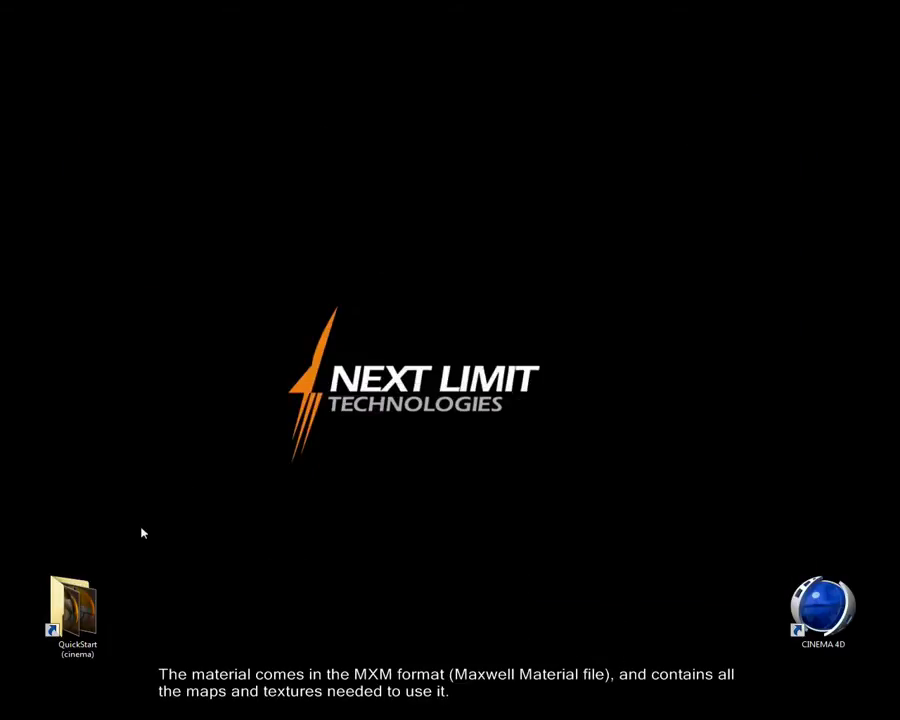
Extract Ceramic_Tile_01_3217.zip into its own Ceramic_Tile_01_3217 subfolder of the QuickStart project folder
double_click(77, 632)
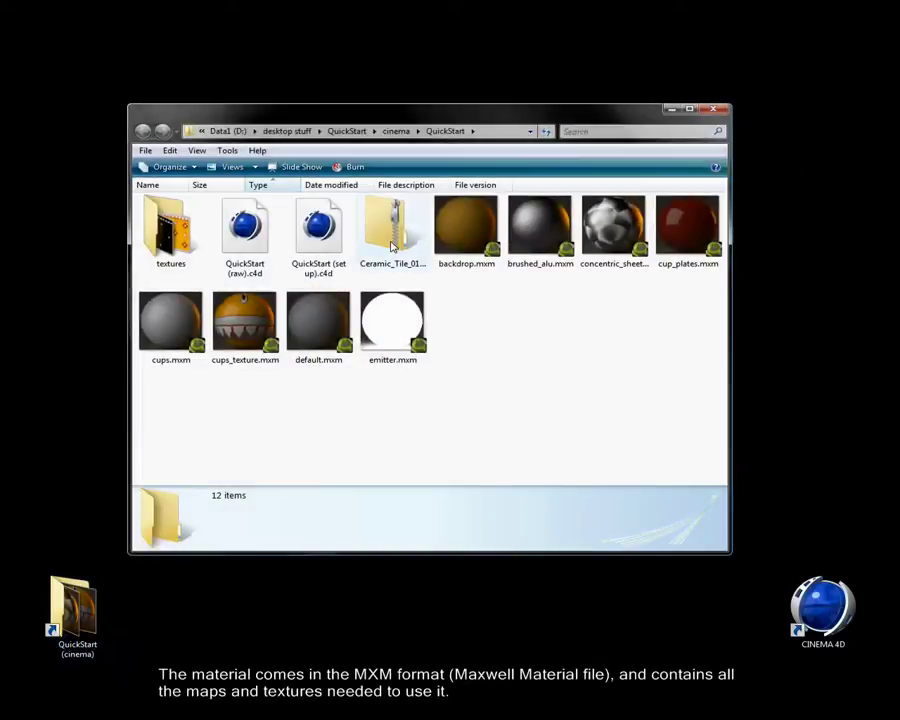
right_click(391, 245)
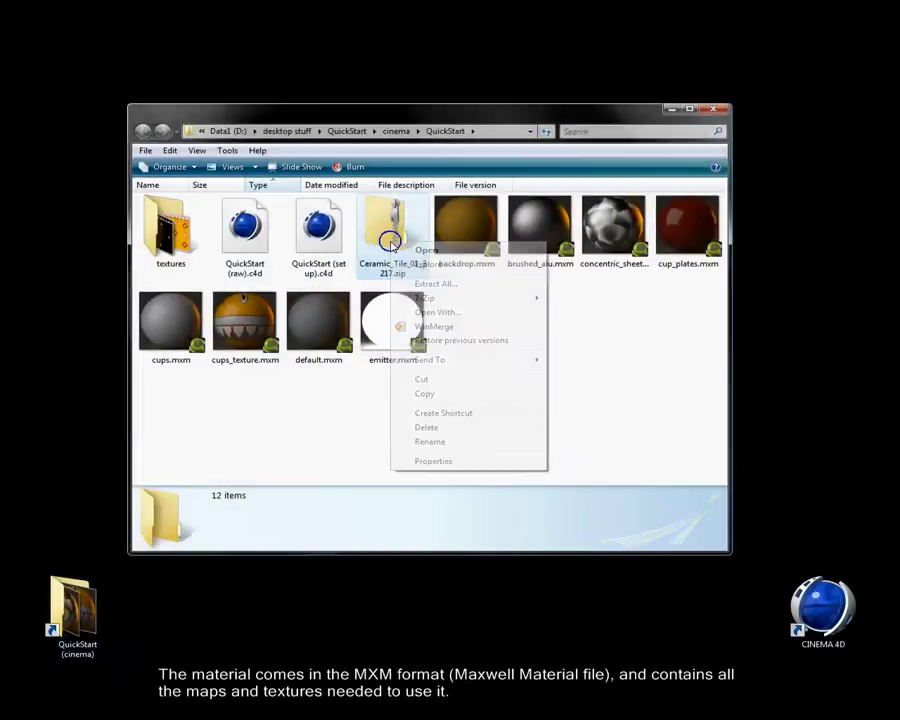
left_click(440, 283)
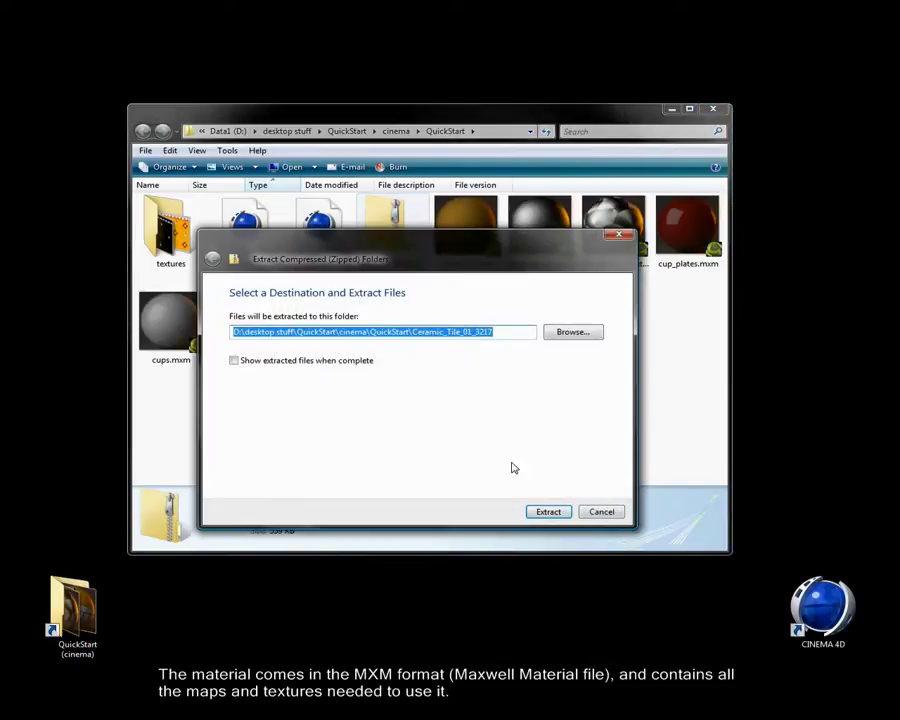
left_click(548, 511)
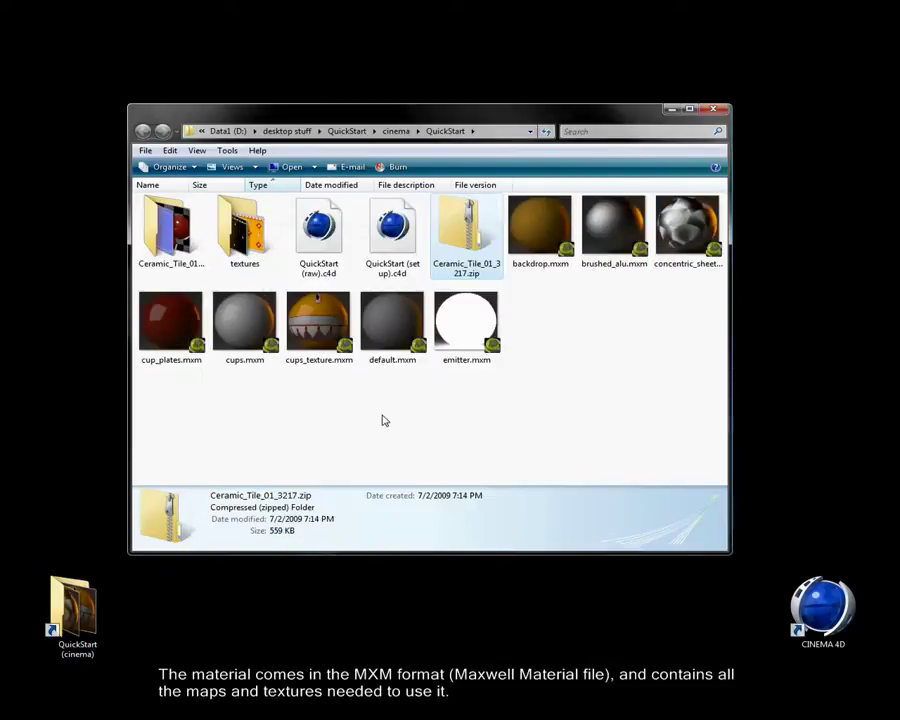
left_click(673, 110)
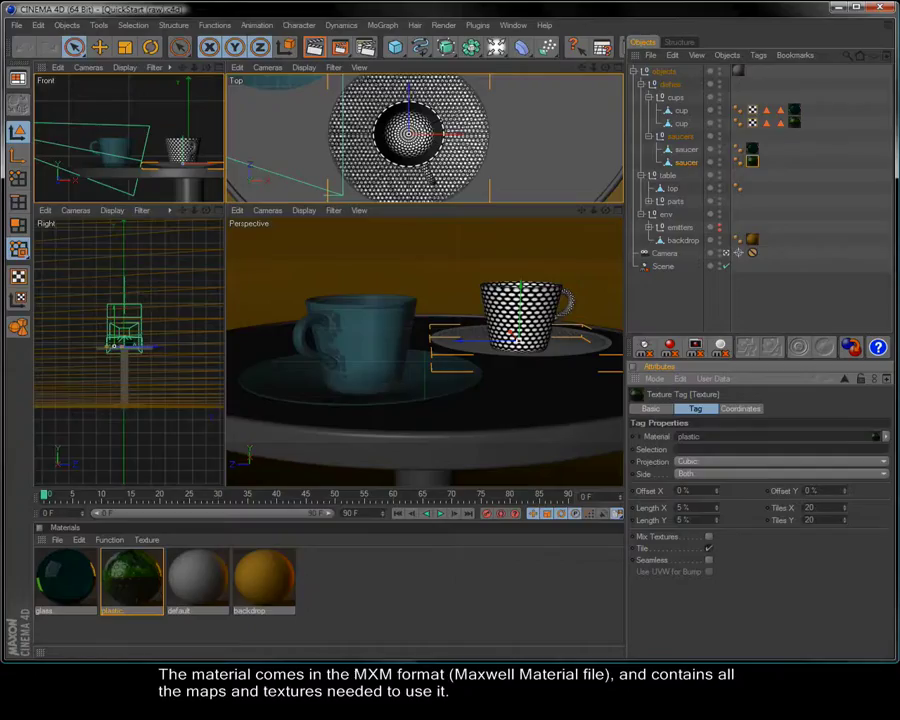
Import Ceramic Tile_01.mxm from the extracted Ceramic_Tile_01_3217 folder into the Maxwell Material Editor in Cinema 4D
left_click(694, 350)
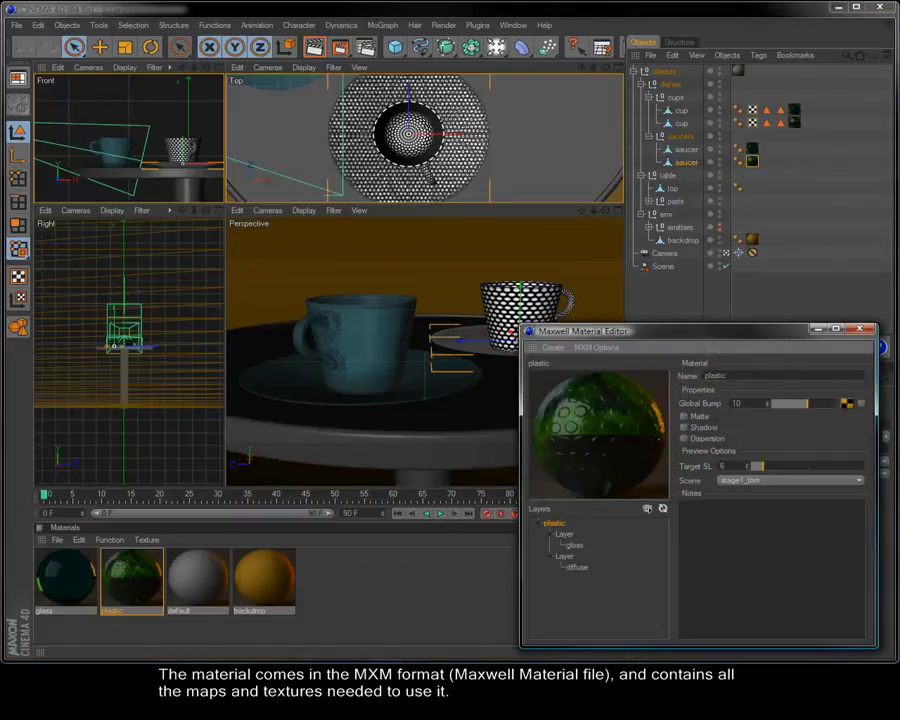
key("alt+Tab")
left_click_drag(477, 154, 322, 44)
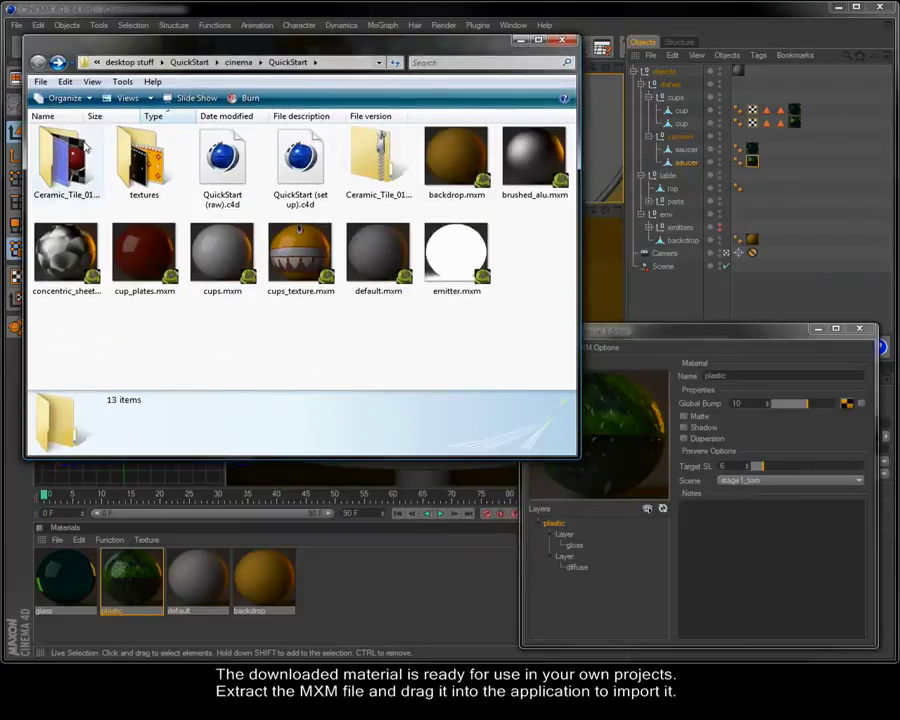
double_click(70, 165)
left_click_drag(85, 130, 620, 422)
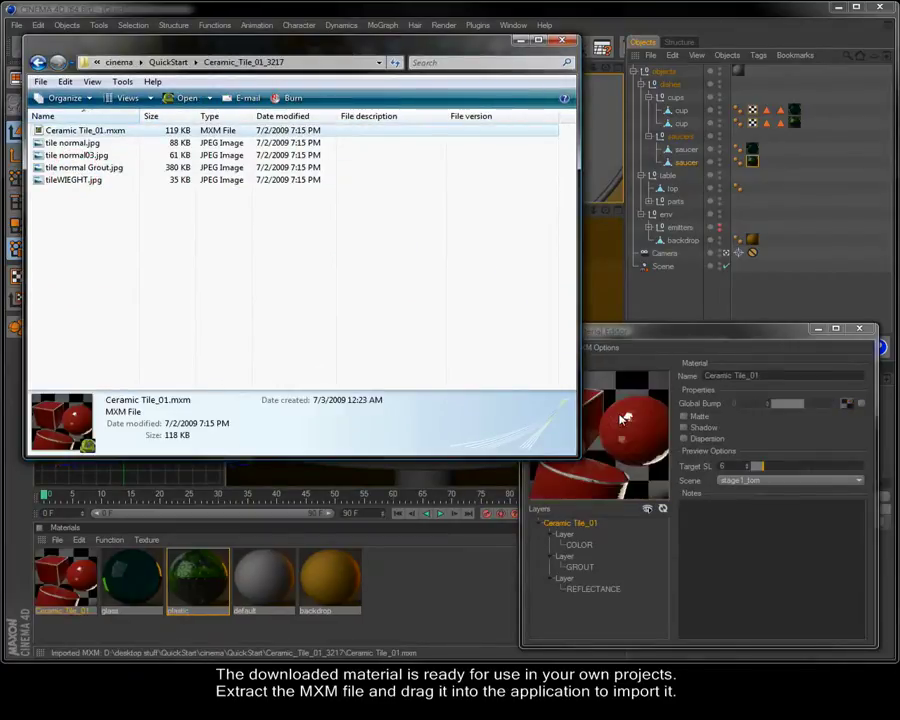
left_click(521, 42)
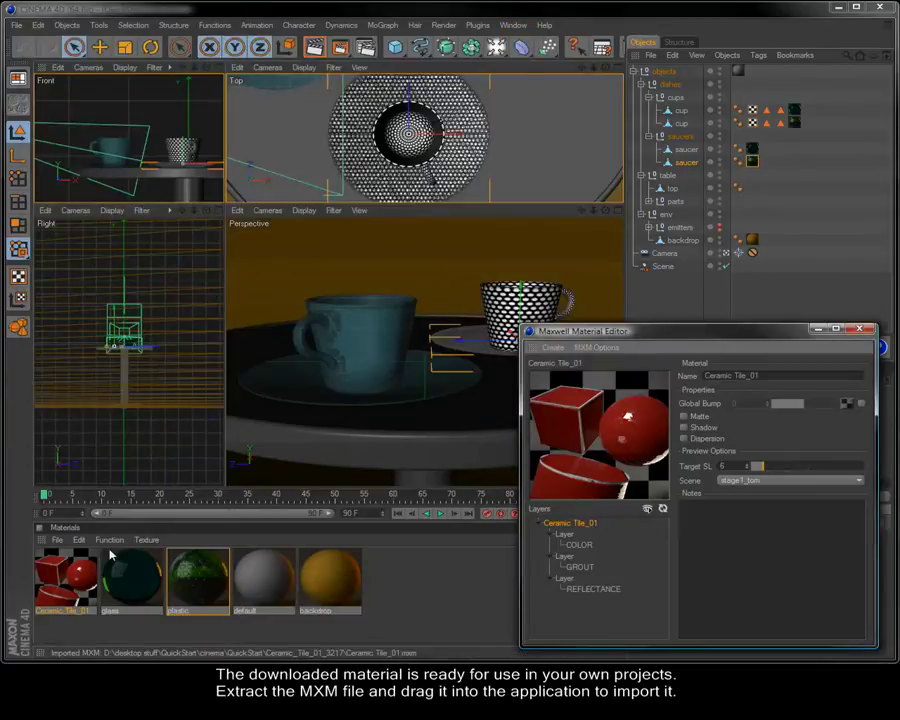
Apply the Ceramic Tile_01 material to the table top and make tileWIEGHT.jpg (weight map) its active viewport texture
left_click_drag(70, 580, 430, 274)
left_click_drag(545, 167, 545, 167)
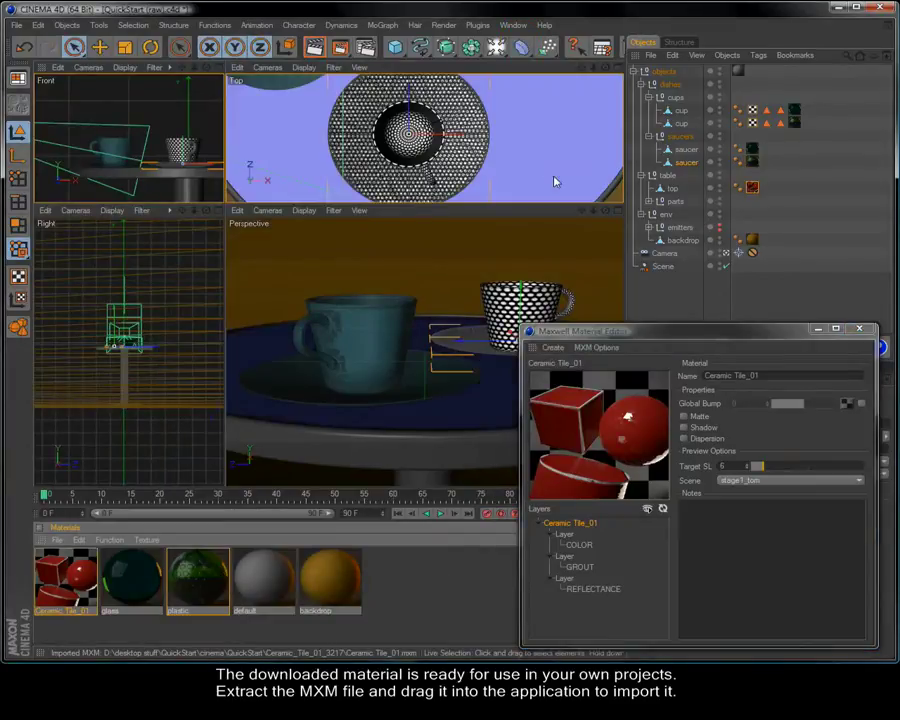
left_click_drag(760, 341, 288, 346)
left_click(175, 514)
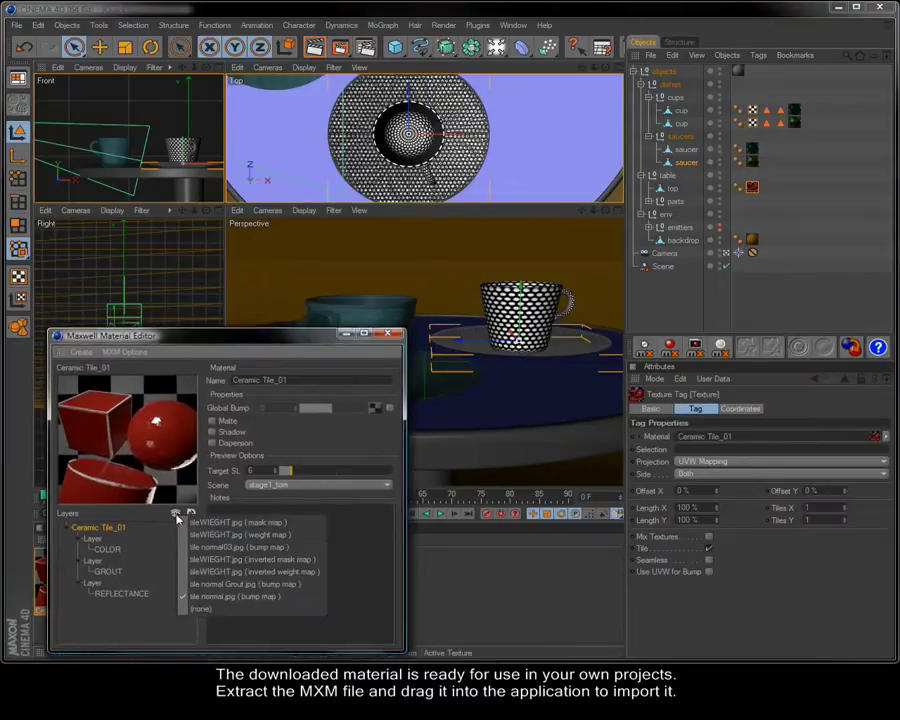
left_click(197, 538)
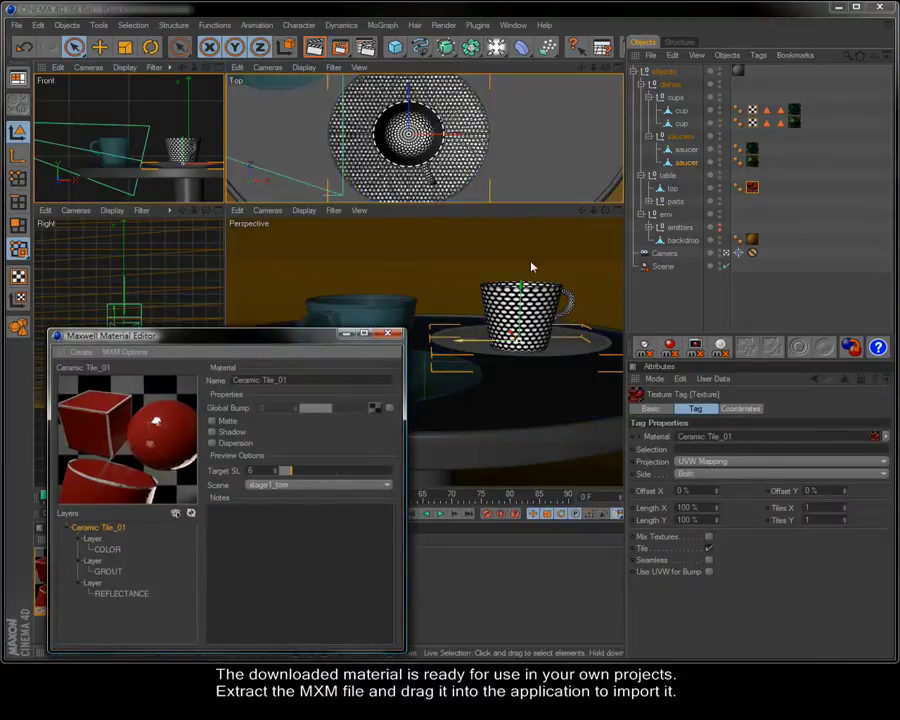
Set the table top's Ceramic Tile_01 texture tag to Cubic projection with 70 tiles in X and Y
left_click(546, 185)
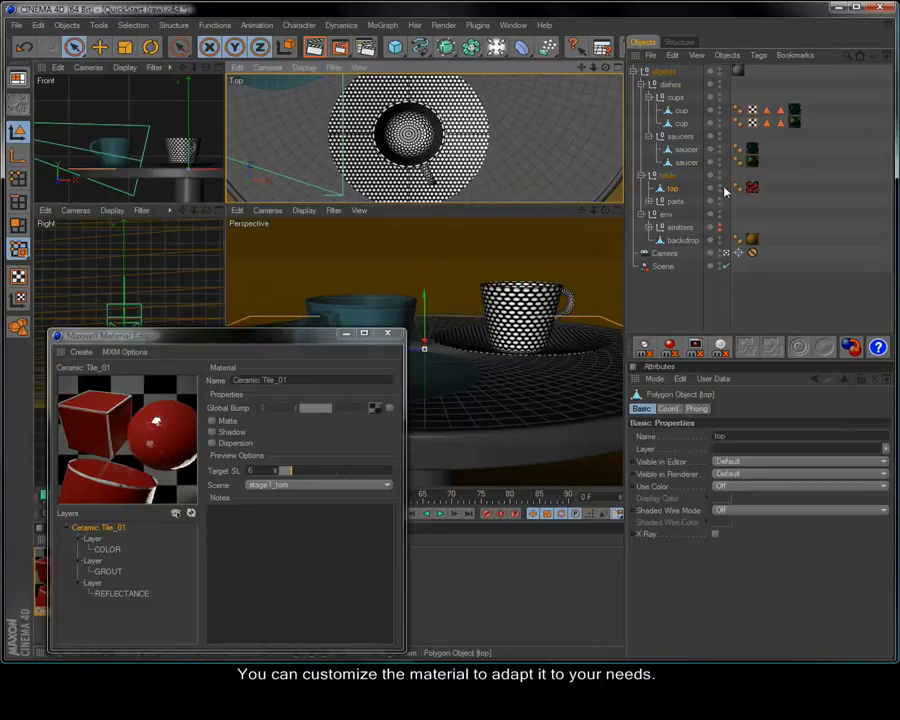
left_click(752, 187)
left_click(713, 461)
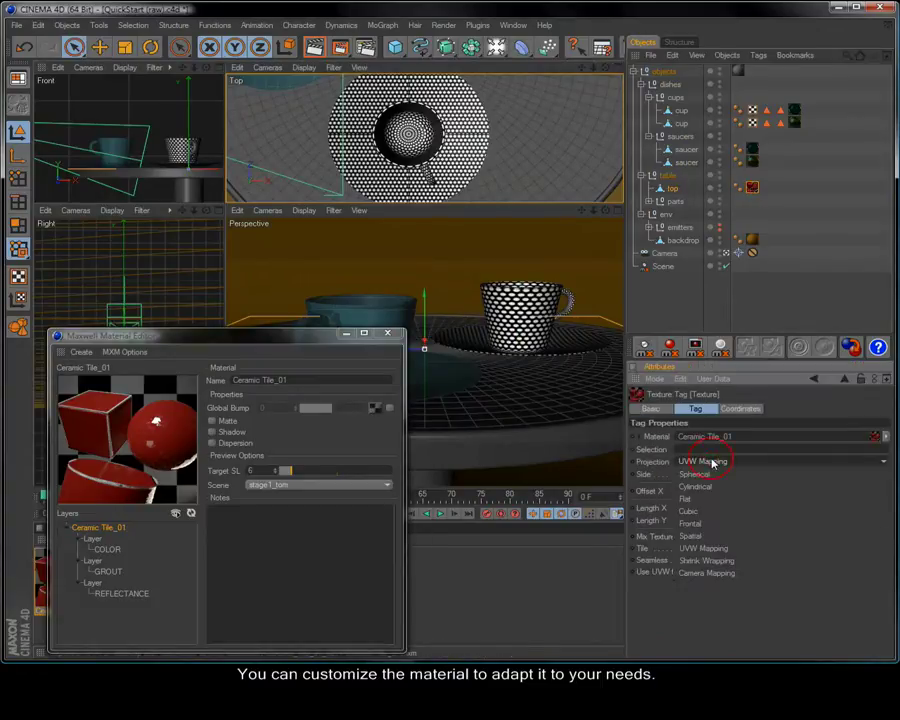
left_click(692, 511)
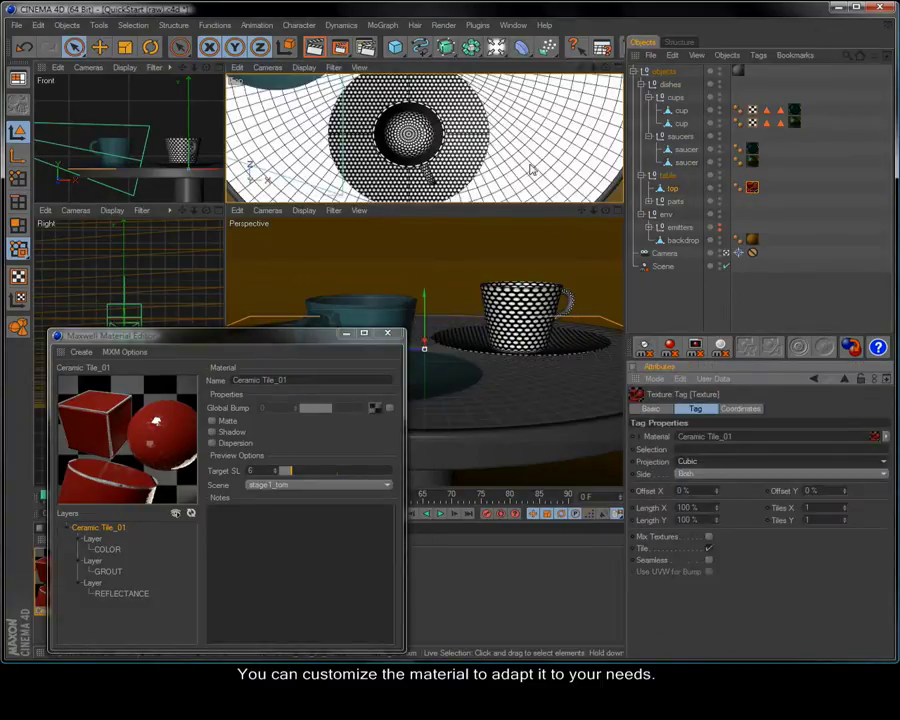
scroll(531, 170, "down", 3)
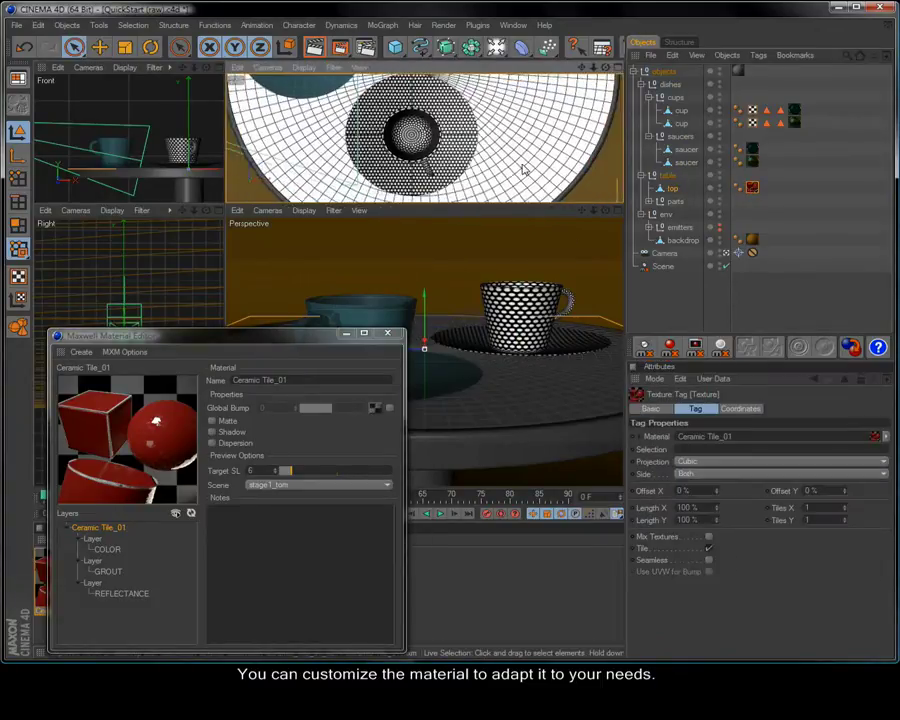
left_click(810, 507)
type("70")
key("Return")
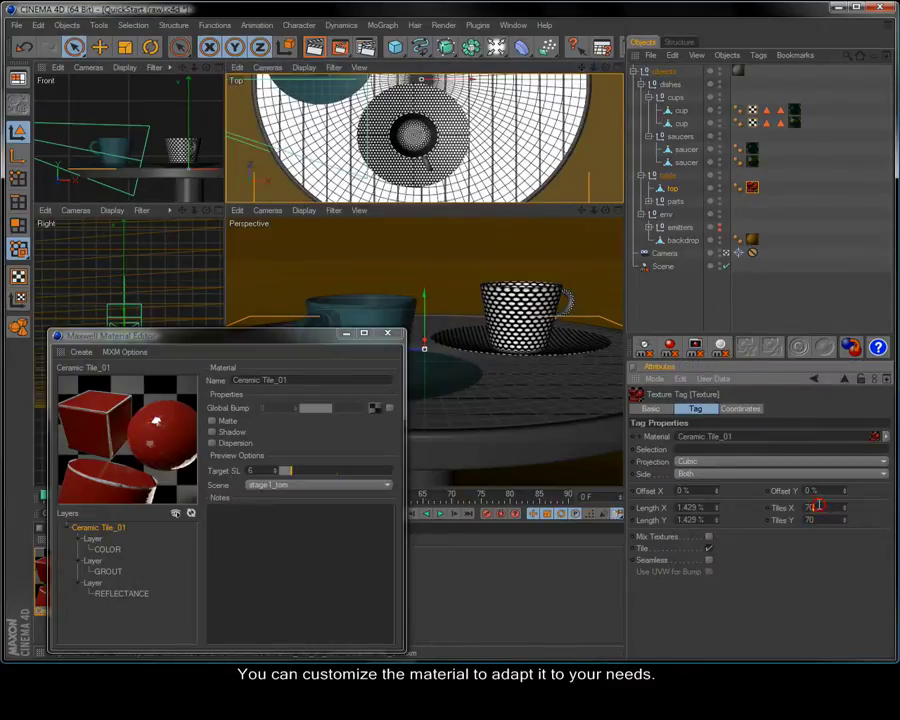
Rotate the table top's tile texture to a heading of 45° and close the Maxwell Material Editor
left_click(748, 410)
left_click(812, 437)
type("45")
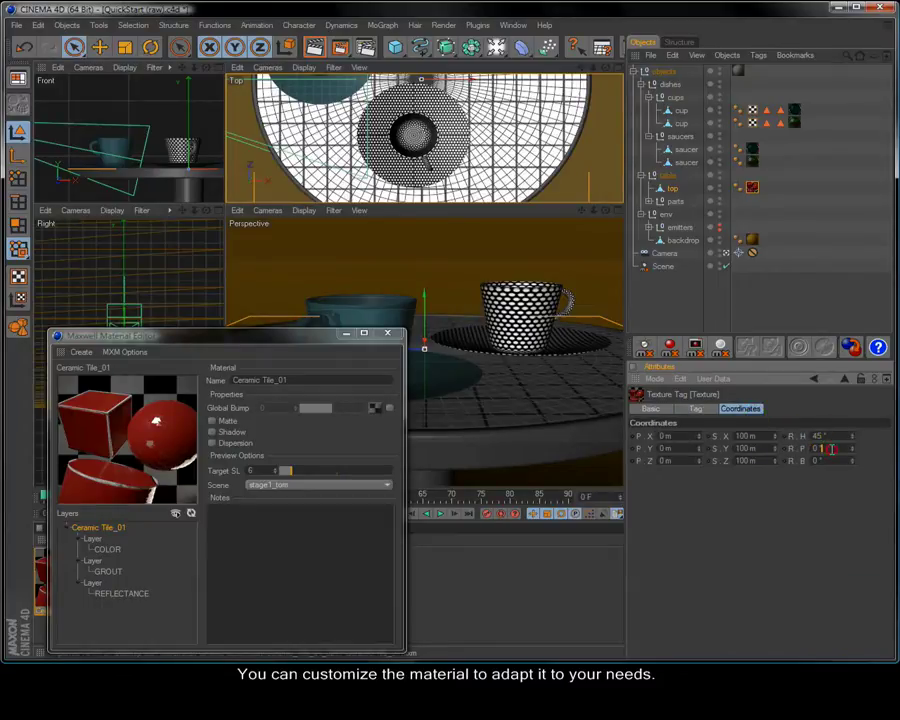
left_click_drag(322, 342, 790, 341)
left_click(855, 334)
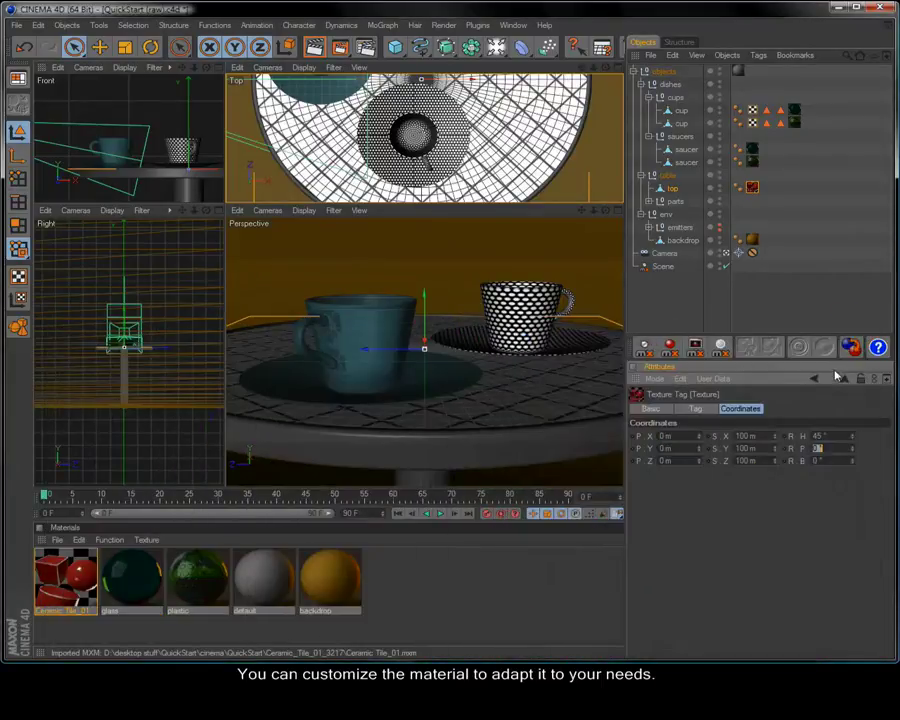
Render the scene in Maxwell Render, stop the render early, and close the render window to return to Cinema 4D
left_click(662, 266)
left_click(750, 347)
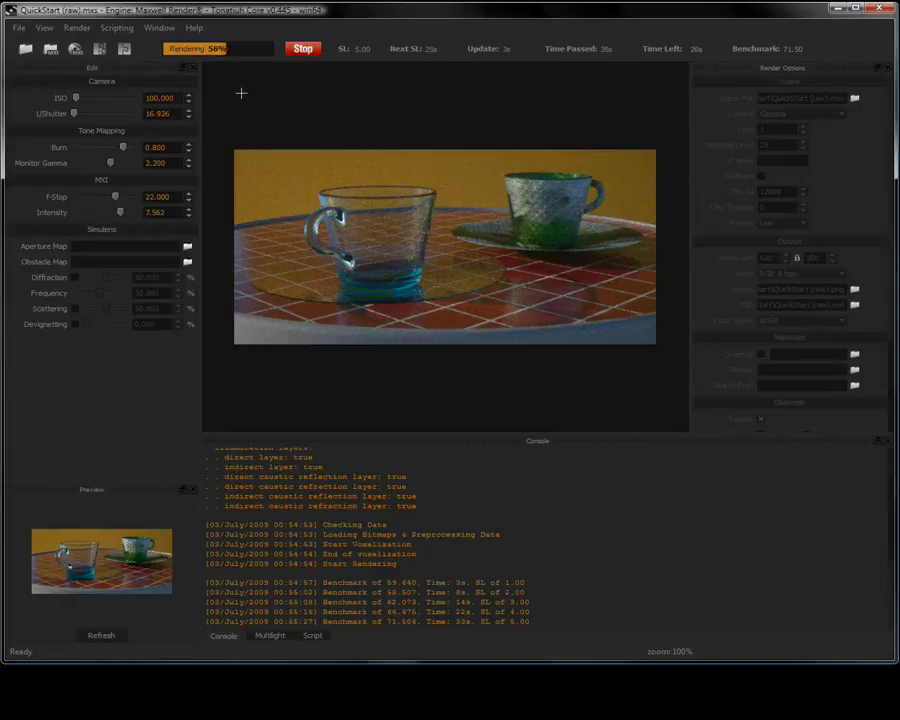
left_click(292, 49)
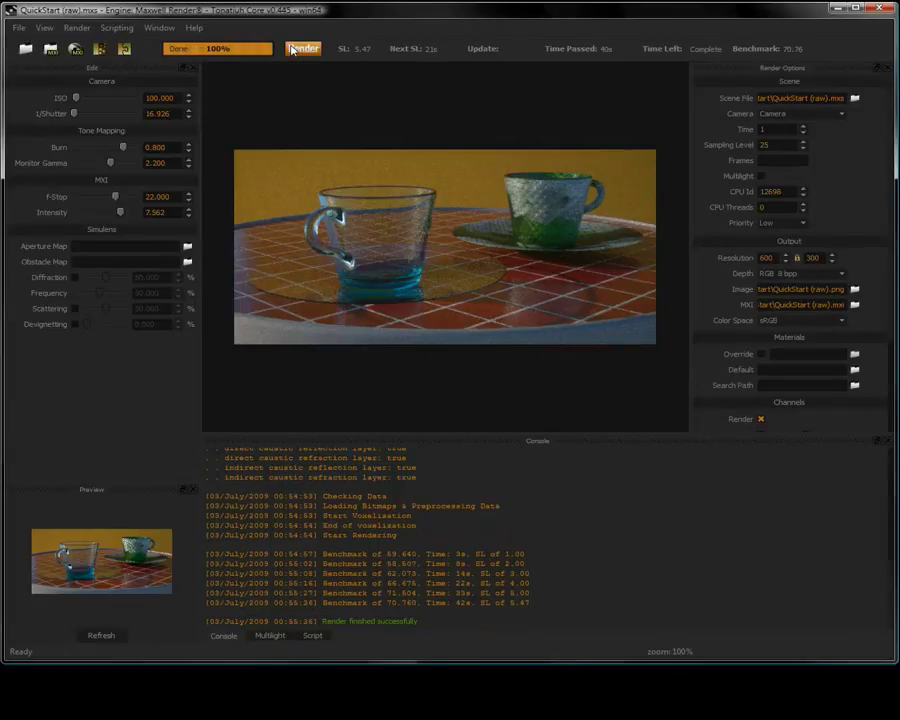
left_click(877, 9)
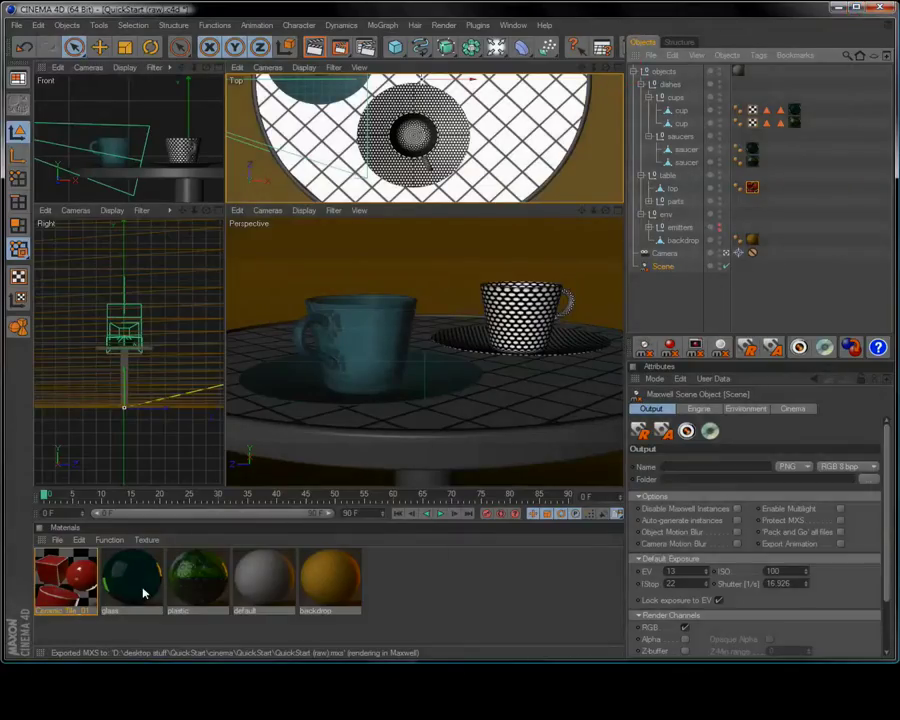
Delete the Ceramic Tile_01, glass and plastic materials from the scene
left_click(187, 591)
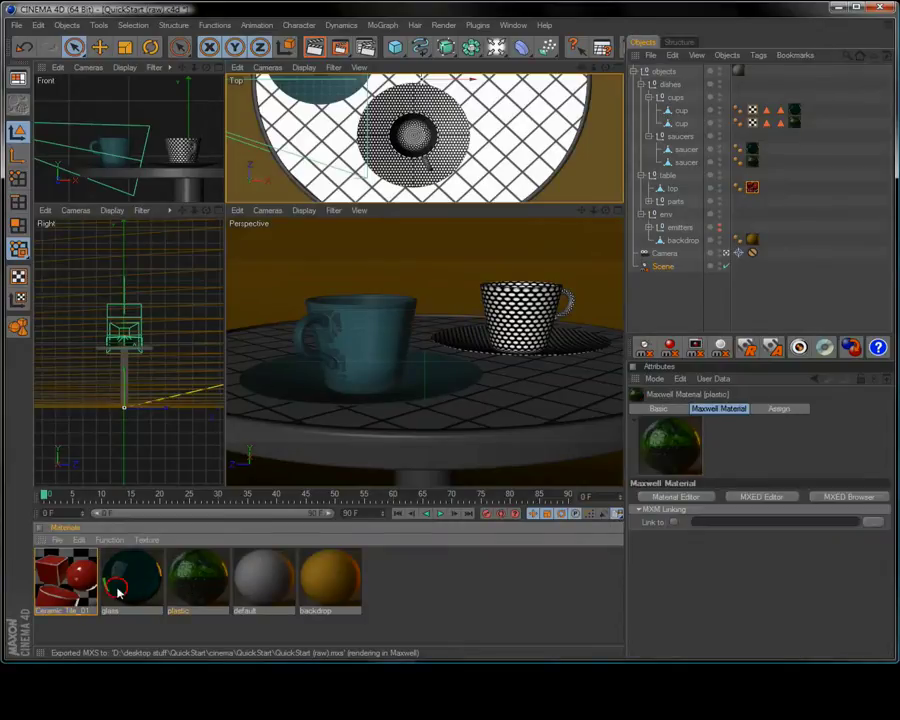
left_click(72, 593, "shift")
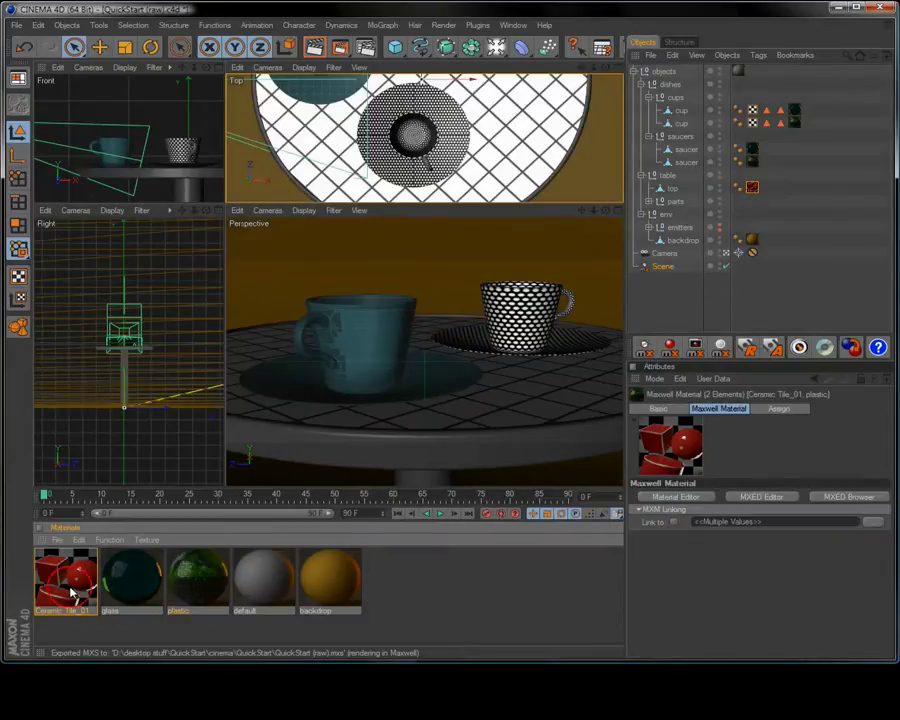
left_click(128, 588, "shift")
key("Delete")
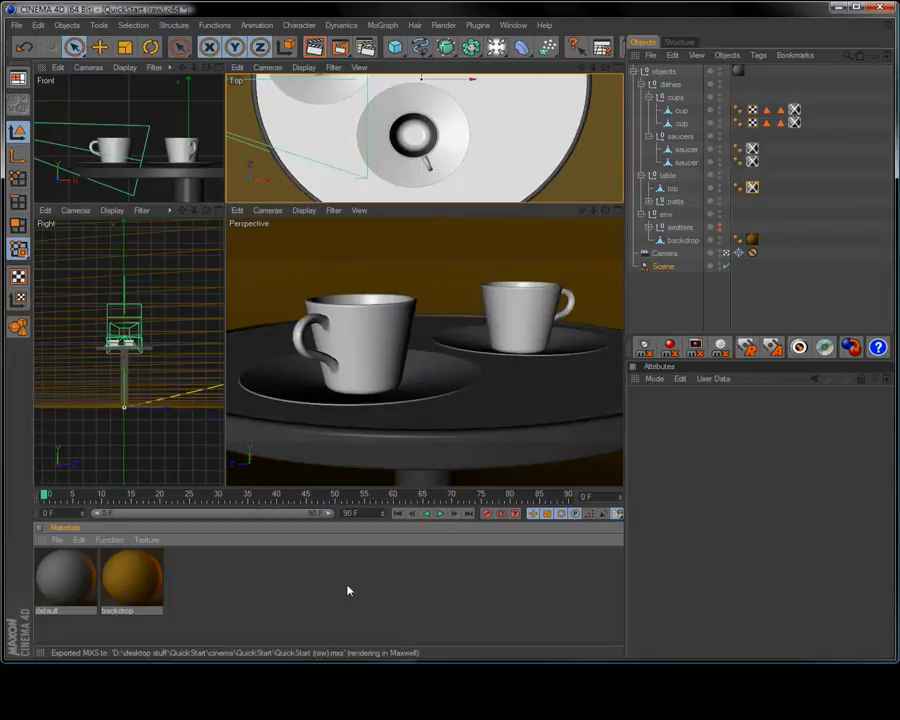
Remove the orphaned texture tags from both cups, both saucers and the table top
left_click(795, 112)
left_click(752, 149, "shift")
left_click(752, 161, "shift")
left_click(753, 188, "shift")
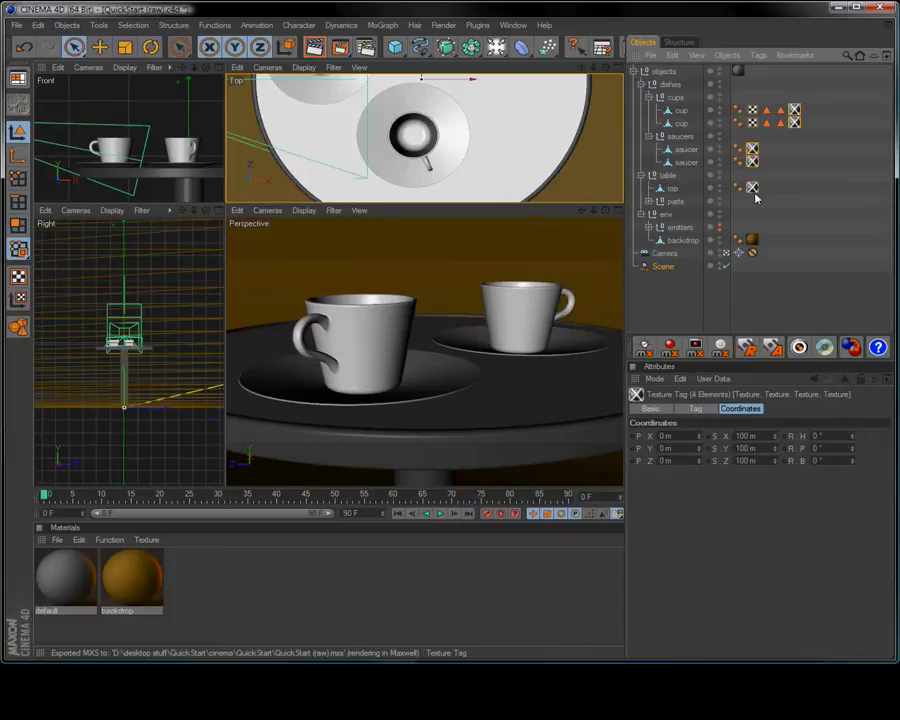
key("Delete")
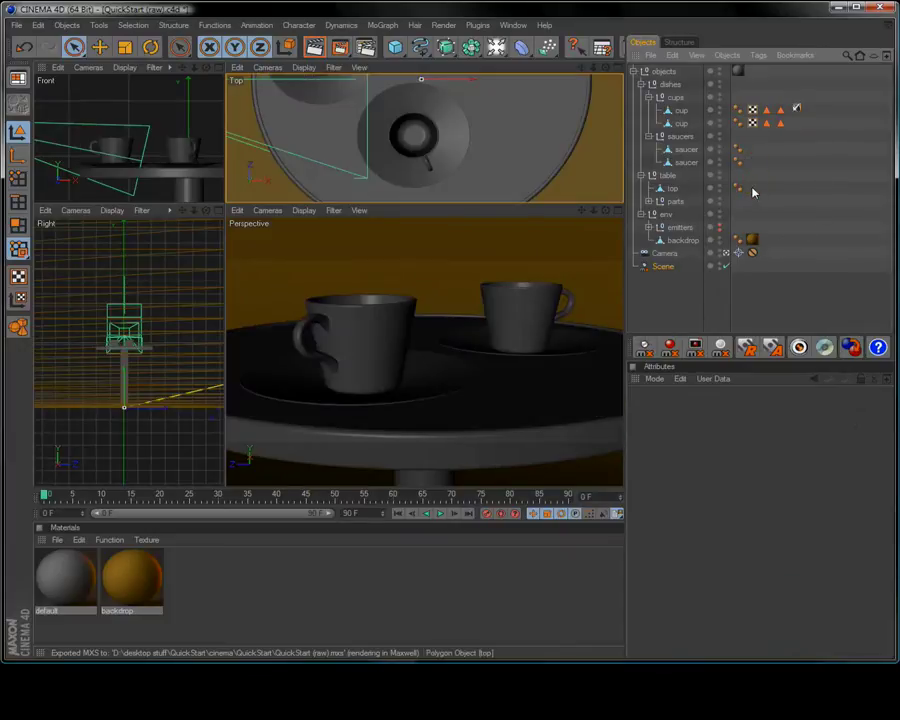
Import the brushed_alu, concentric_sheetmetal, cup_plates, cups and cups_texture MXM files from the QuickStart folder through the Maxwell Material Editor
left_click(695, 347)
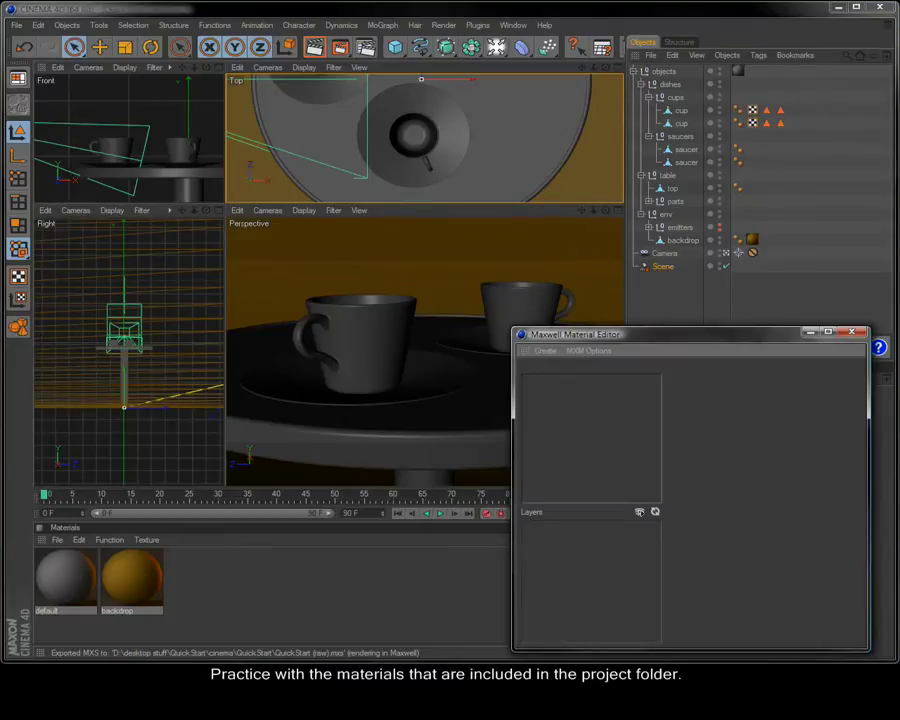
key("alt+Tab")
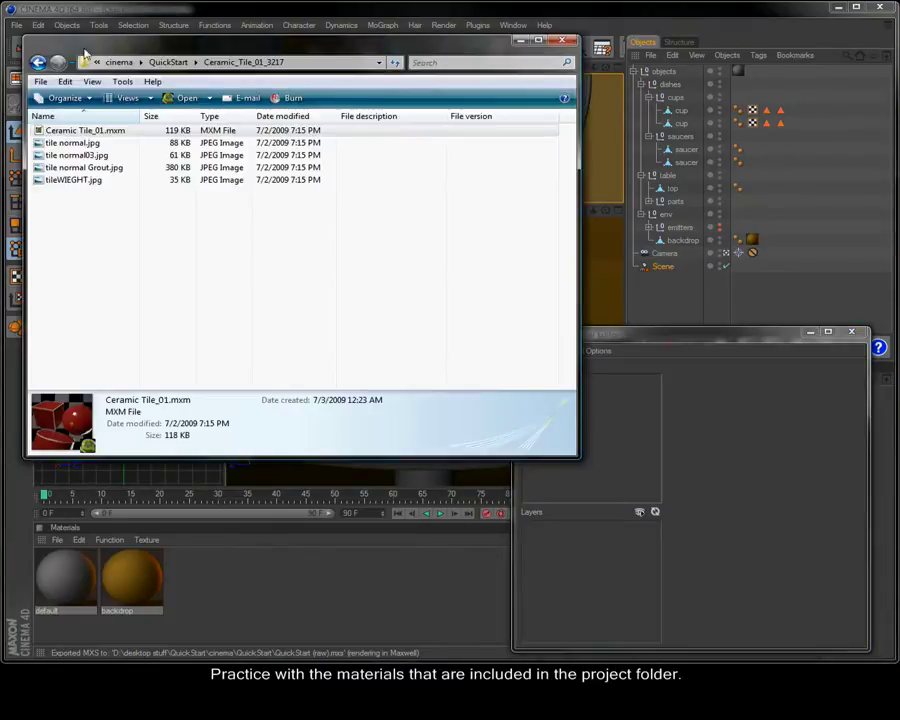
left_click(38, 63)
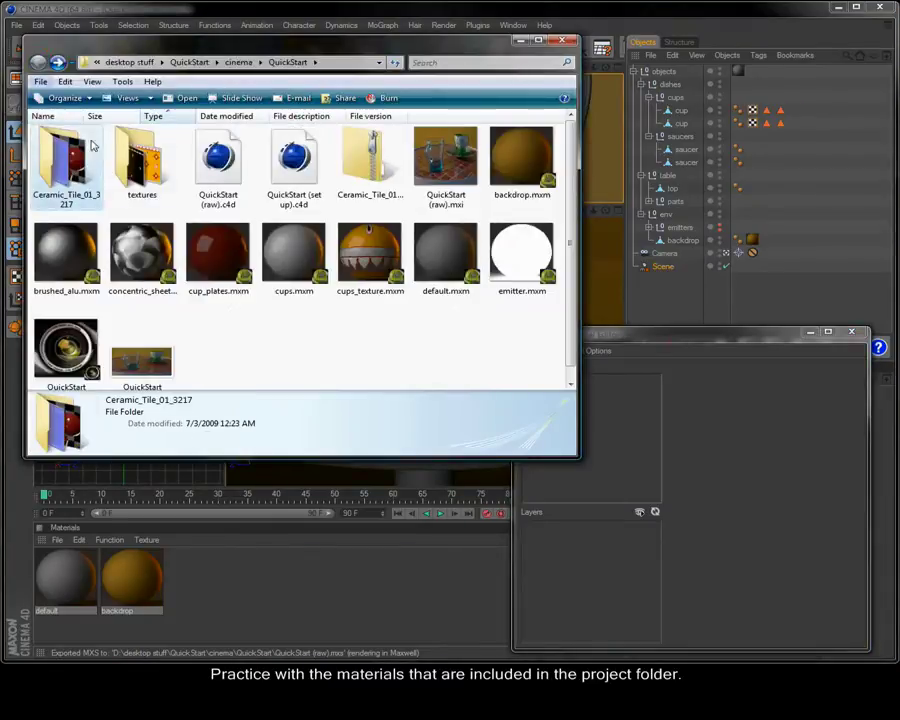
left_click(68, 255)
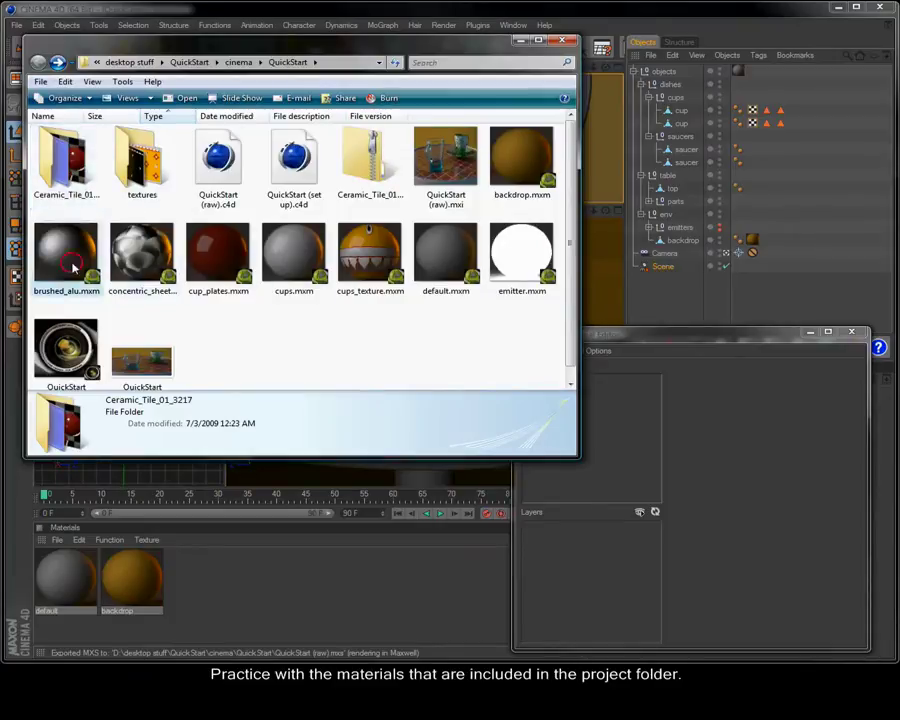
left_click(138, 261, "ctrl")
left_click(216, 256, "ctrl")
left_click(295, 256, "ctrl")
left_click(375, 262, "ctrl")
left_click_drag(374, 261, 612, 497)
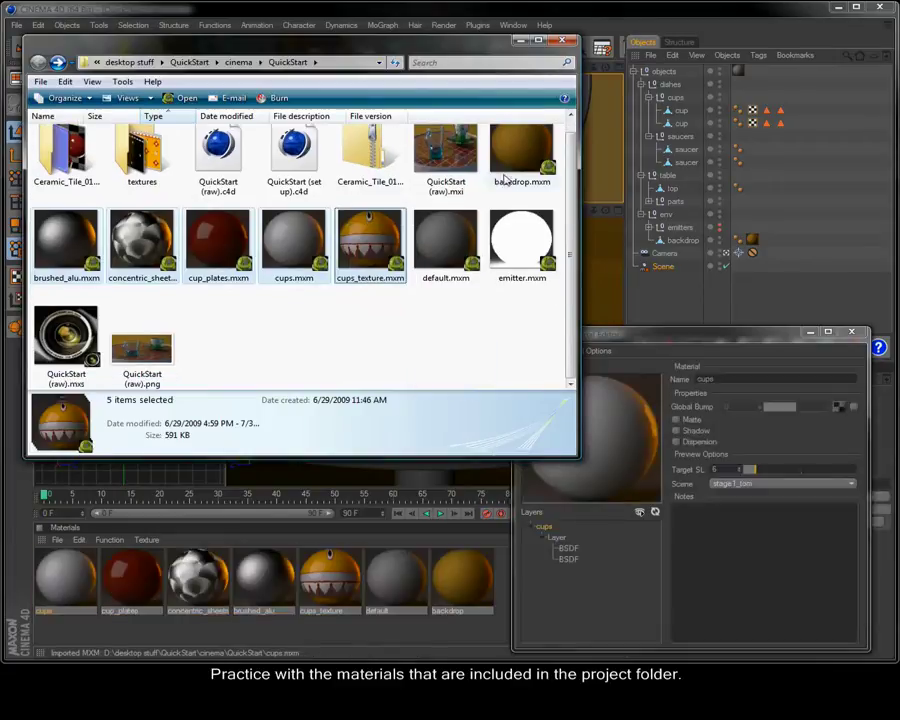
left_click(519, 43)
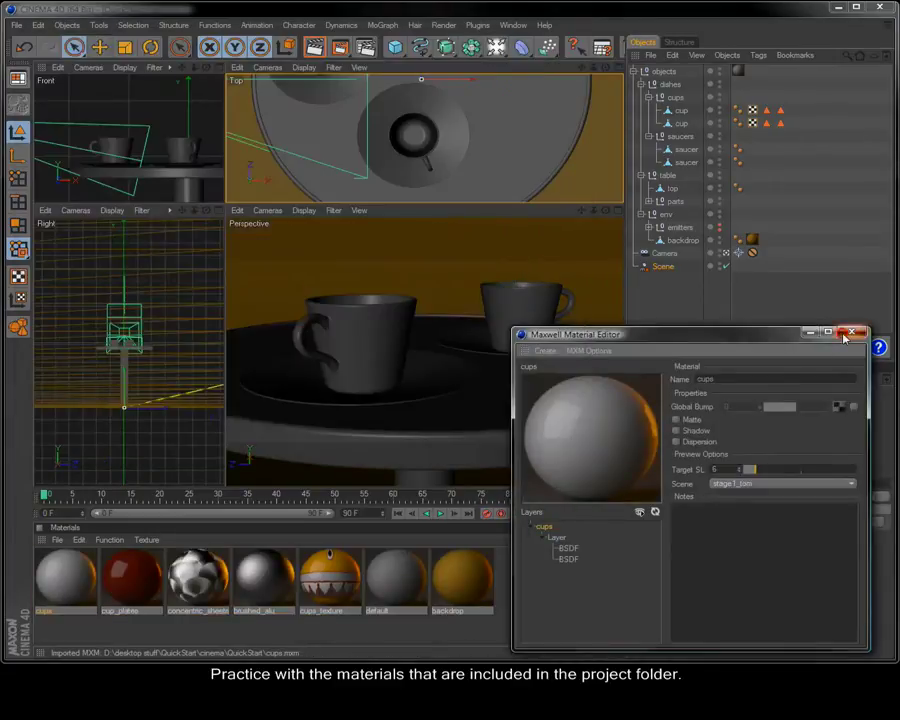
left_click(850, 333)
Apply the cups material to the cups group, and cup_plates and cups_texture to both individual cups
left_click_drag(61, 586, 678, 98)
left_click_drag(125, 572, 682, 110)
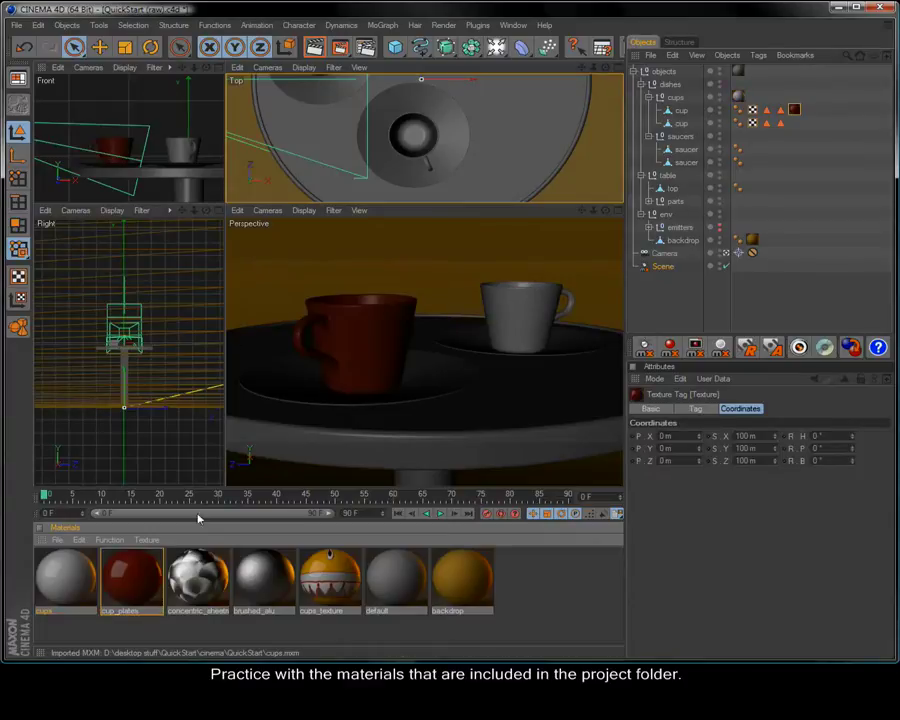
left_click_drag(307, 591, 684, 114)
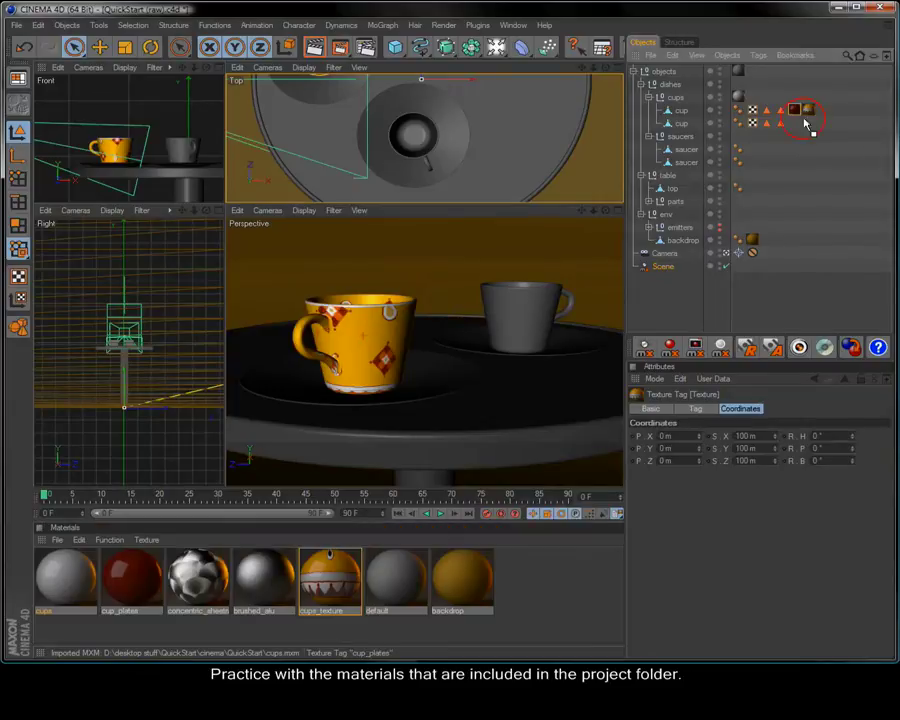
left_click_drag(797, 126, 779, 123, "ctrl")
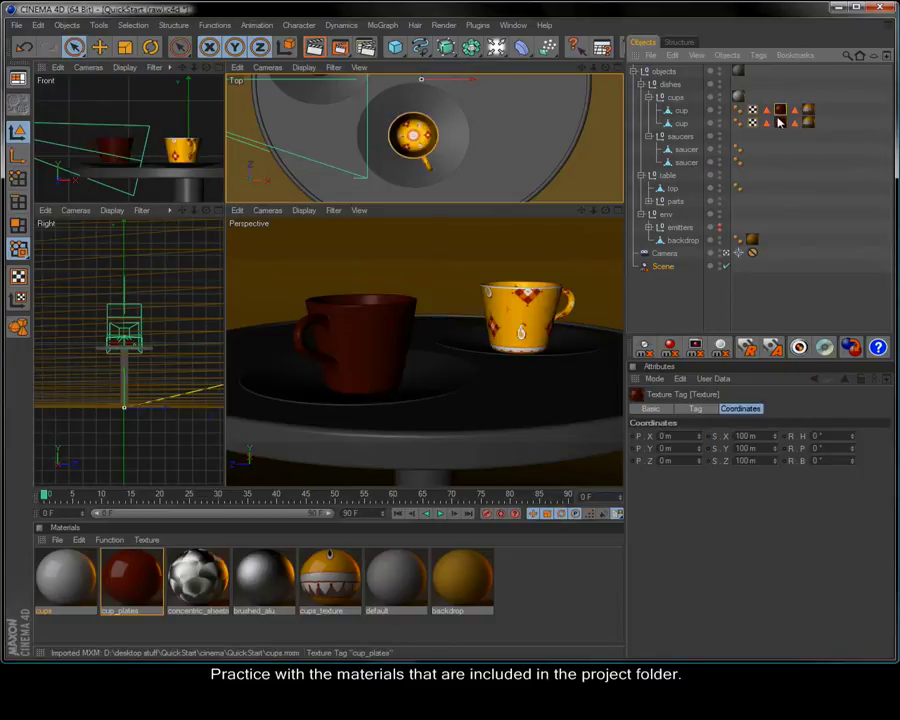
On both cups, restrict cup_plates to Polygon Selection 1 and cups_texture to Polygon Selection
left_click(779, 122, "shift")
left_click(695, 408)
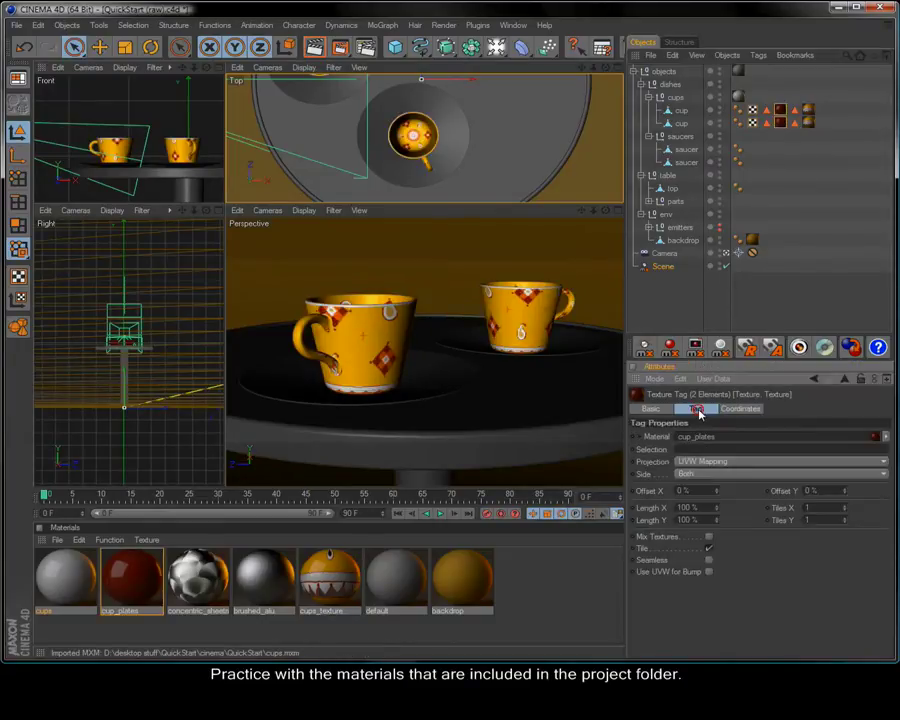
left_click_drag(766, 122, 727, 450)
left_click(811, 112)
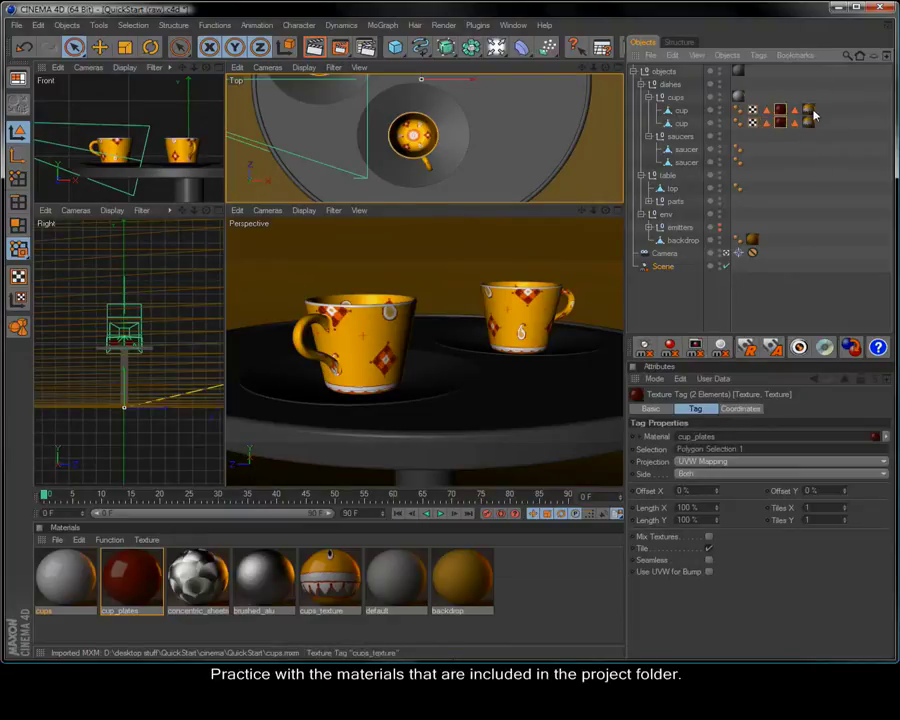
left_click(810, 122, "shift")
left_click_drag(794, 122, 733, 450)
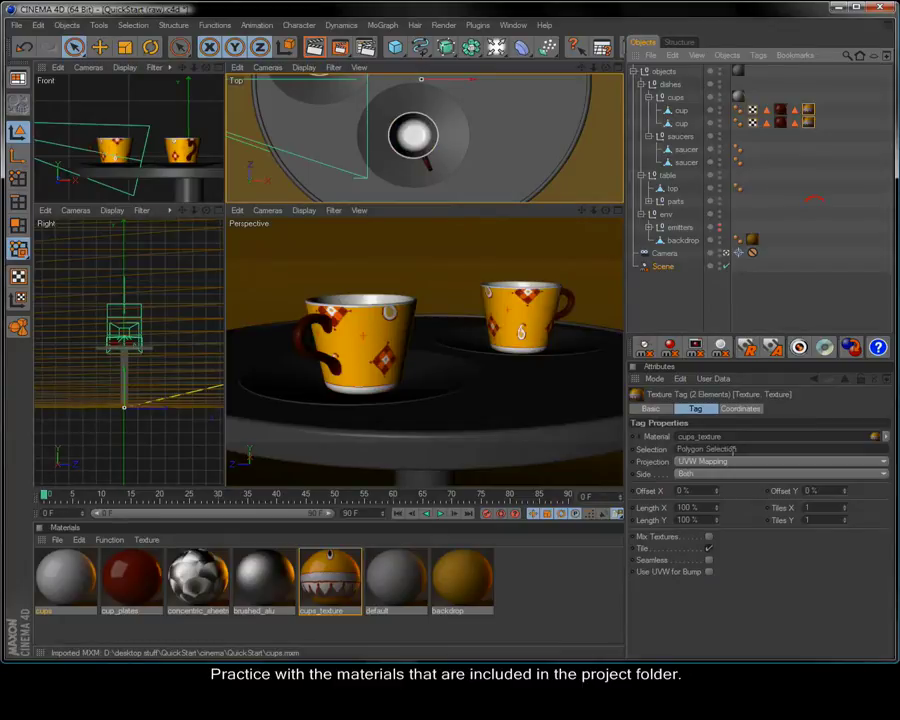
Set the cups_texture tiling on both cups to 2 in X and Y
double_click(826, 507)
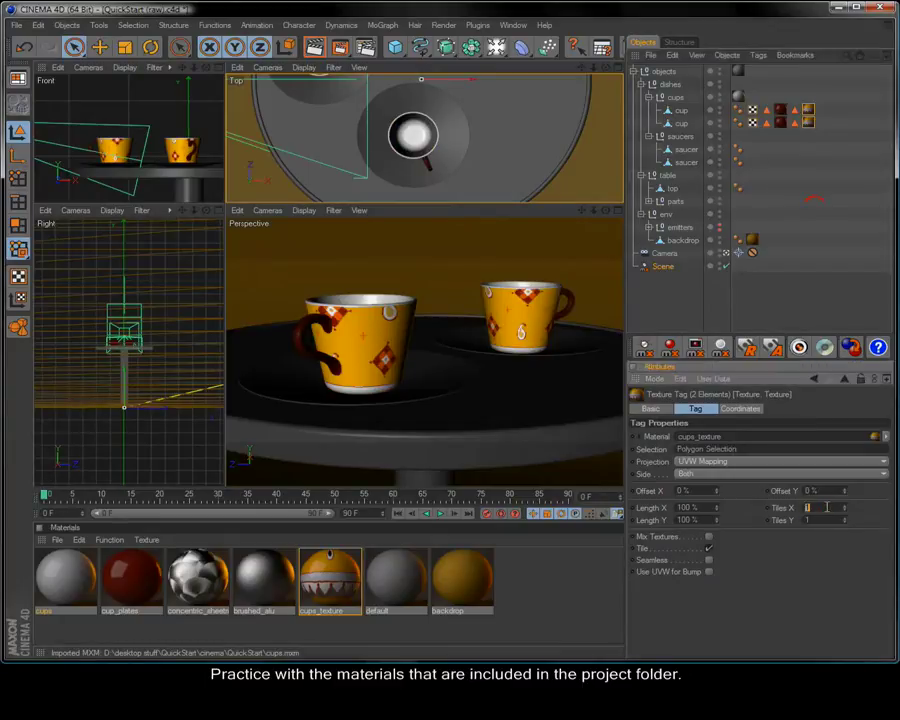
type("2")
double_click(824, 519)
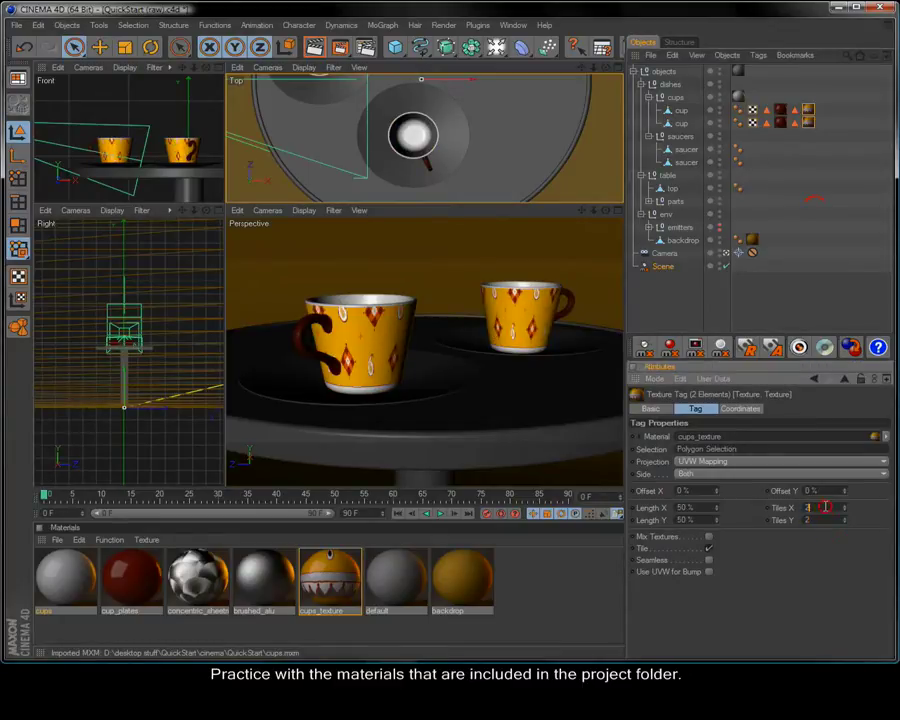
key("Return")
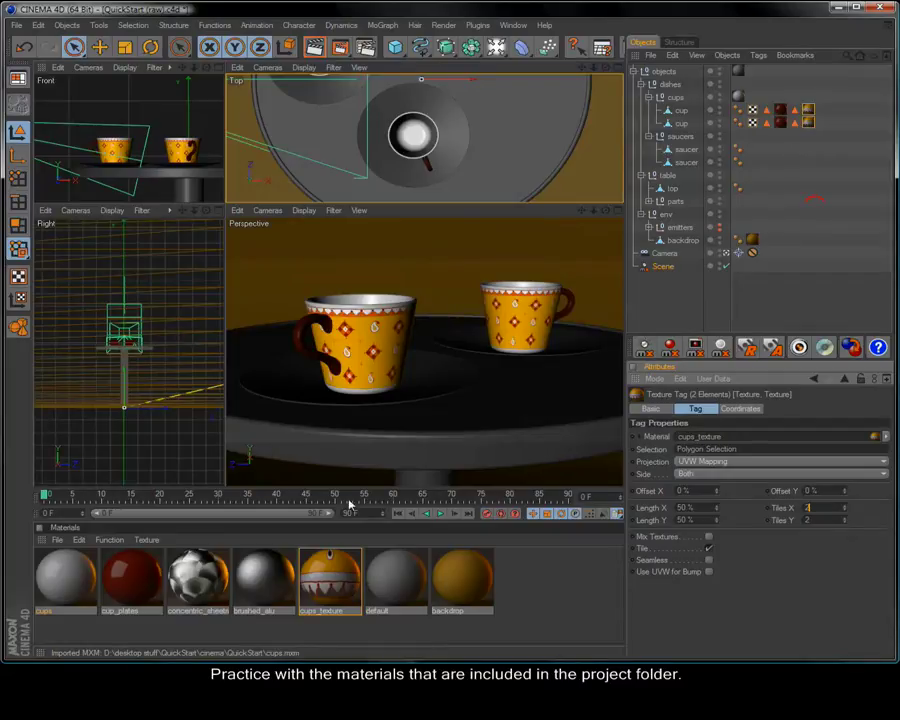
Apply concentric_sheetmetal to the table top using Cubic projection with 20 tiles in X and Y
left_click_drag(180, 603, 488, 420)
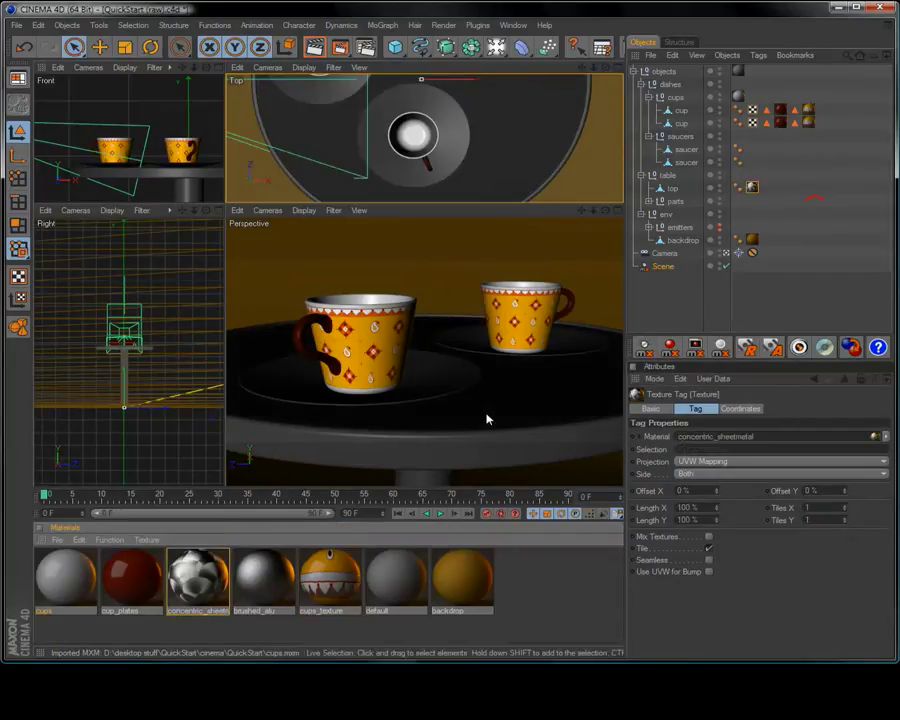
left_click(752, 188)
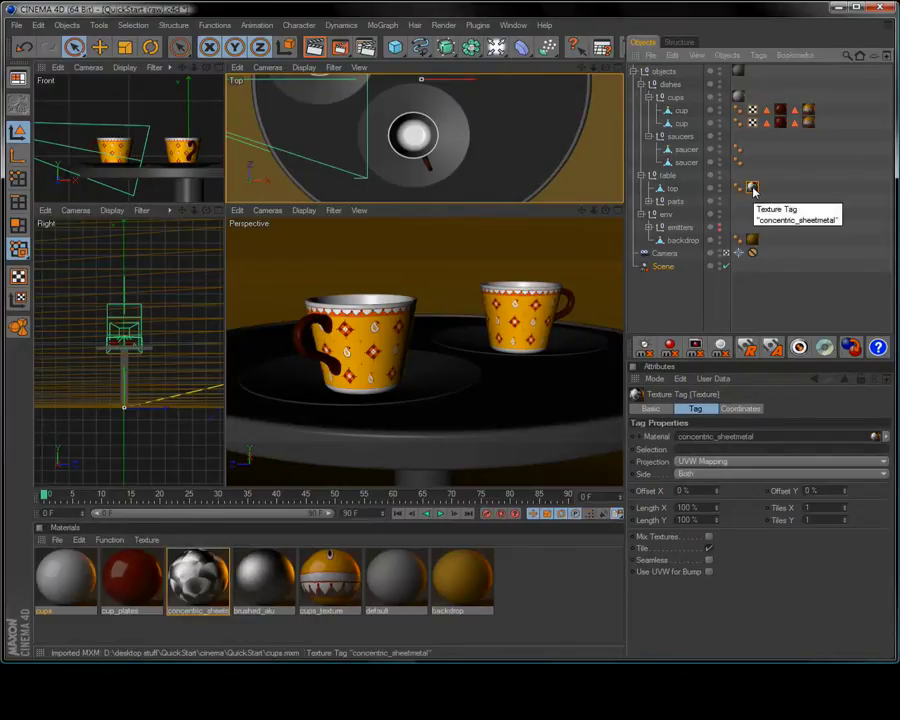
left_click(722, 461)
left_click(715, 511)
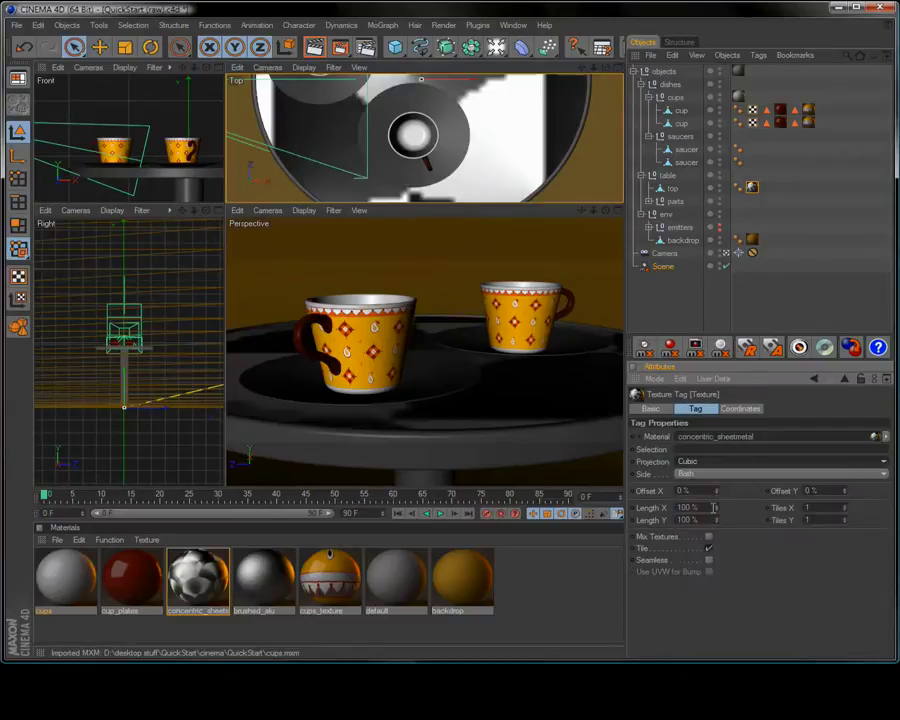
double_click(807, 507)
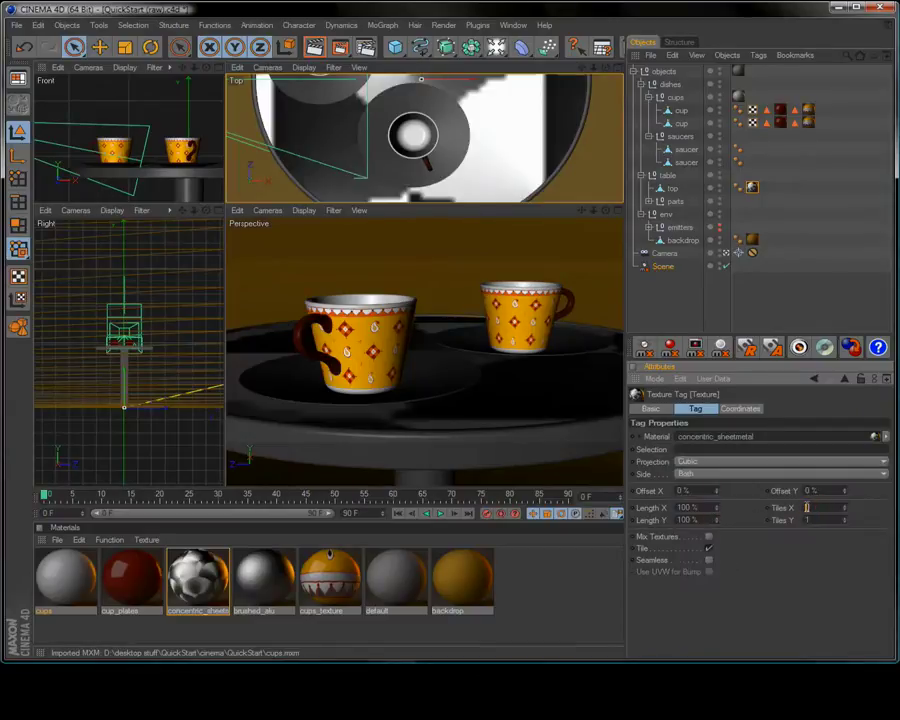
type("20")
key("Tab")
key("Return")
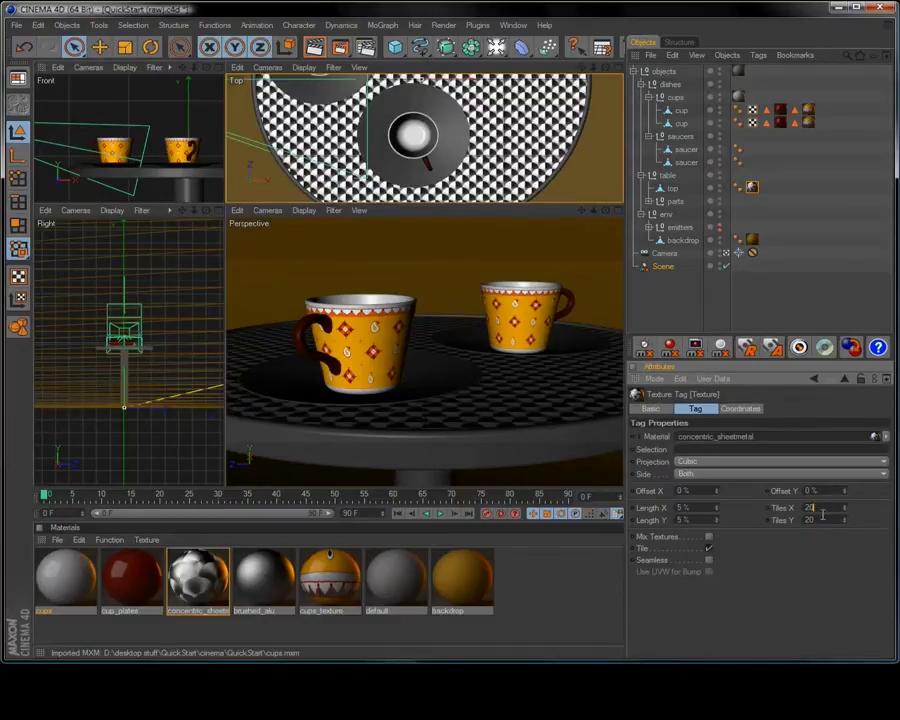
Apply brushed_alu to the table's parts group and set its texture coordinate size to 1 m in X, Y and Z
left_click(278, 586)
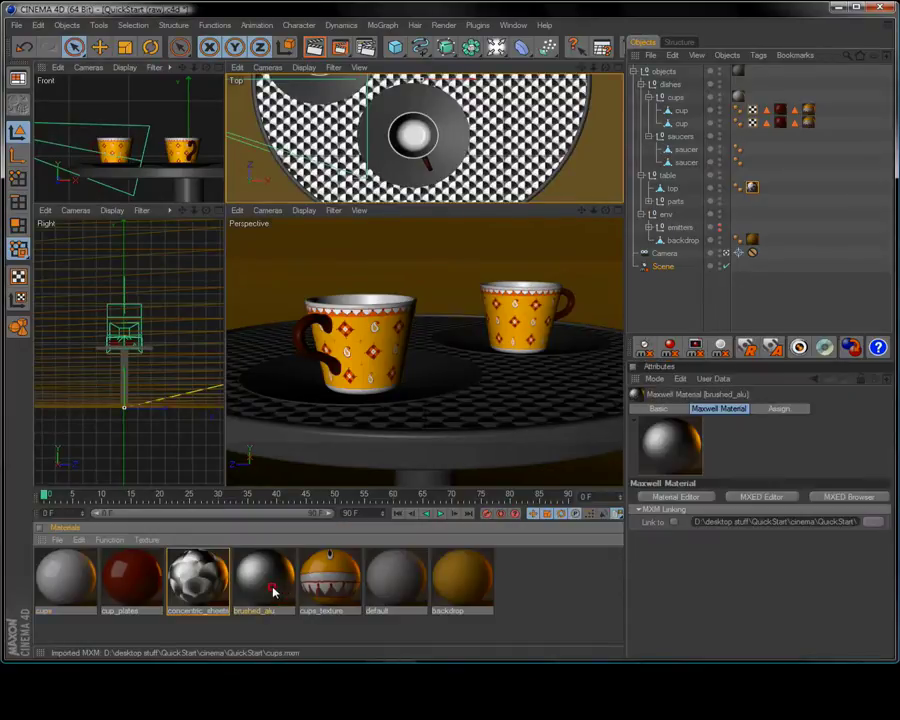
mouse_move(612, 363)
left_mouse_down()
mouse_move(728, 236)
mouse_move(683, 205)
left_mouse_up()
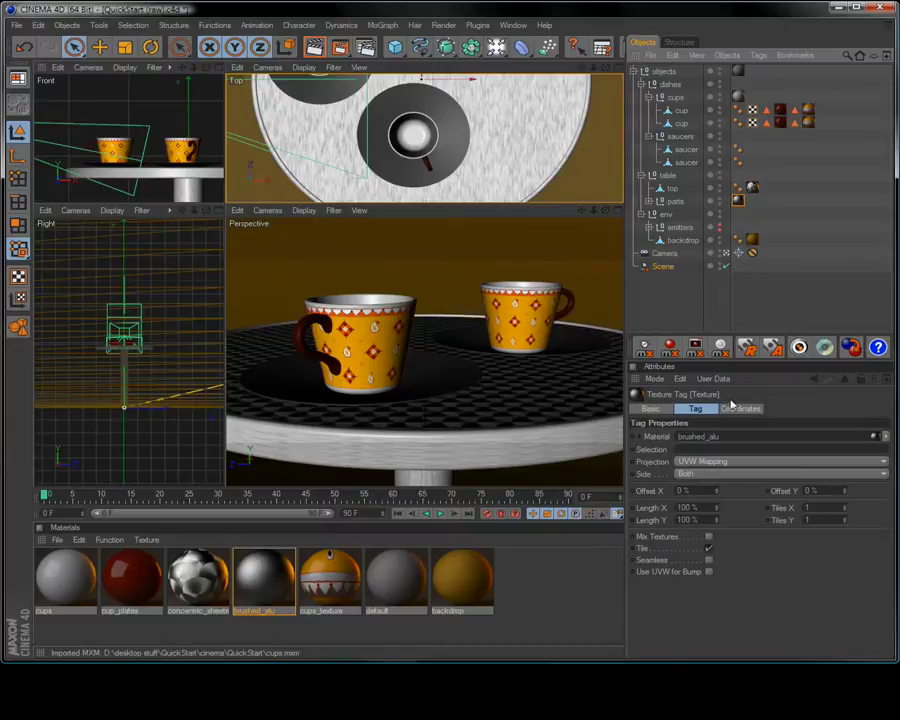
left_click(741, 410)
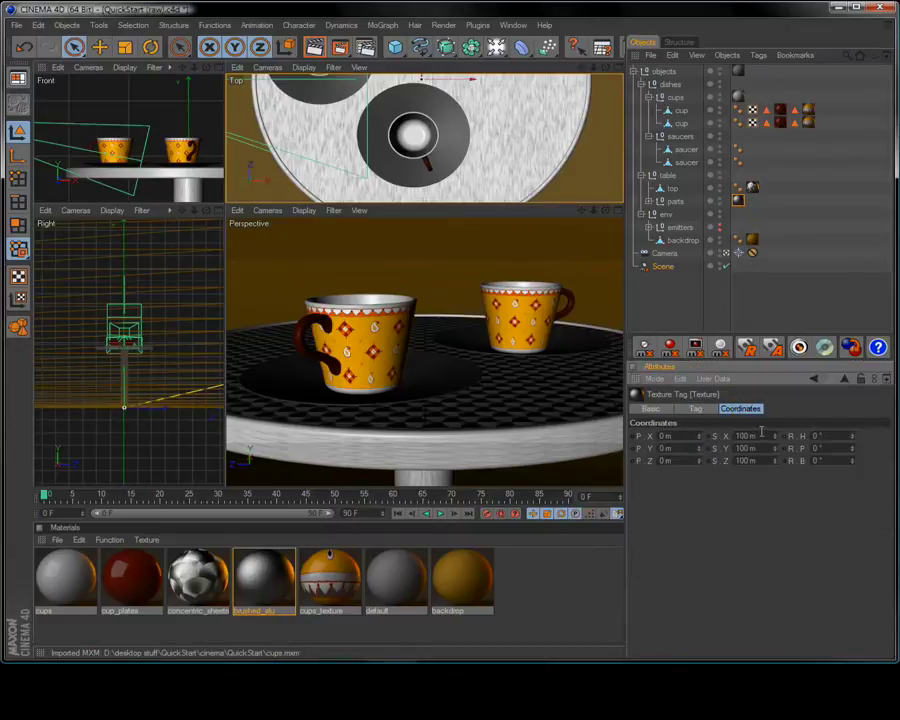
double_click(763, 436)
type("1")
key("Tab")
type("1")
key("Tab")
type("1")
Set the brushed_alu texture on the table parts to Cylindrical projection
left_click(757, 449)
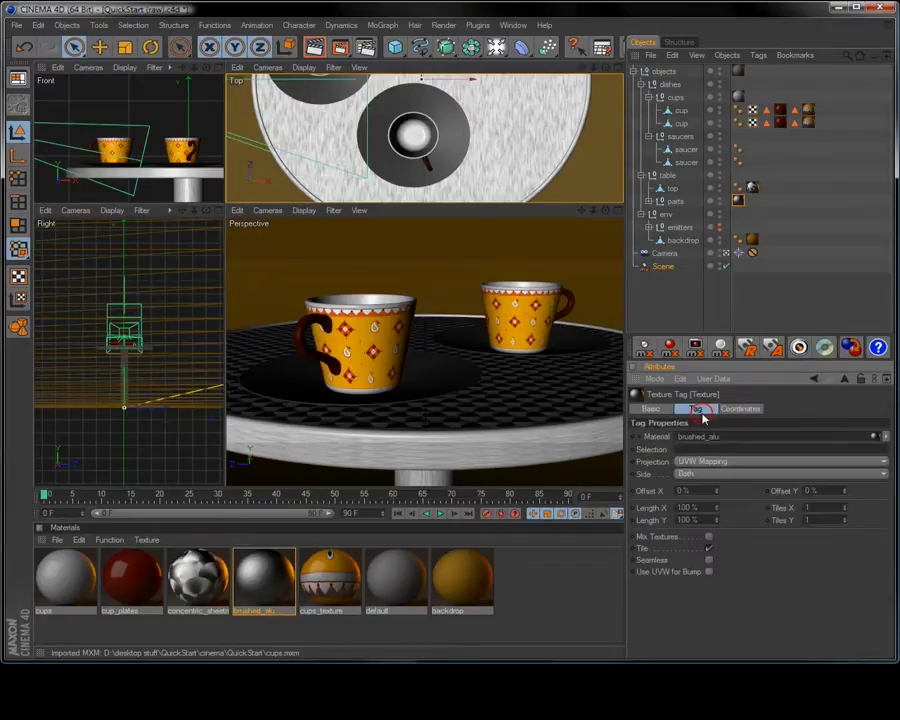
left_click(686, 461)
left_click(694, 487)
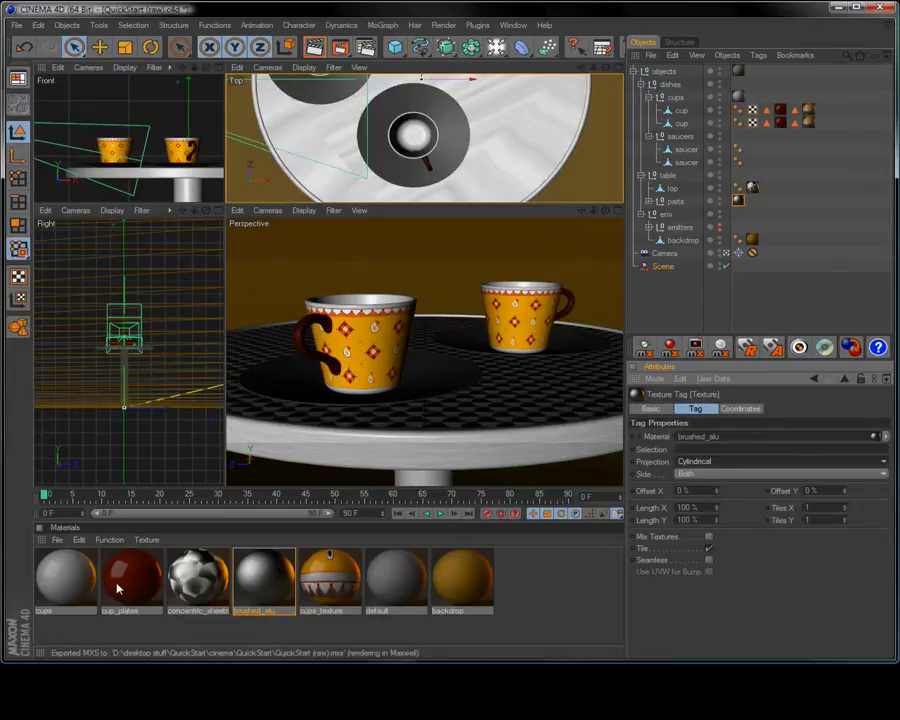
Apply the cup_plates material to the saucers group
left_click_drag(697, 142, 686, 142)
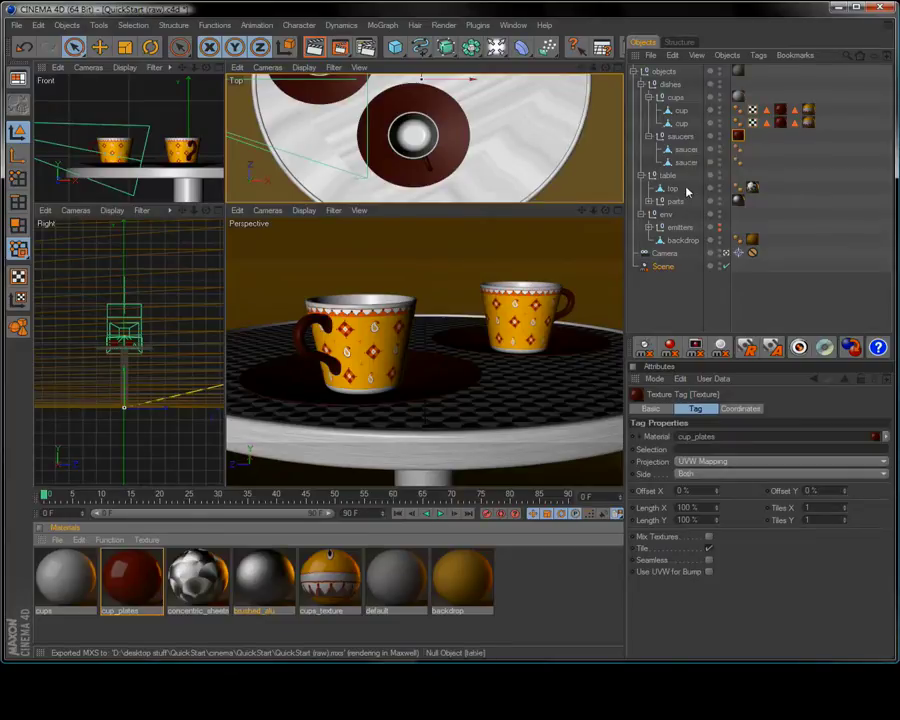
Extend the camera's focus plane toward the rear cup in the Front view and set the scene's default fStop to 5.6
left_click(665, 254)
left_click_drag(142, 161, 164, 165)
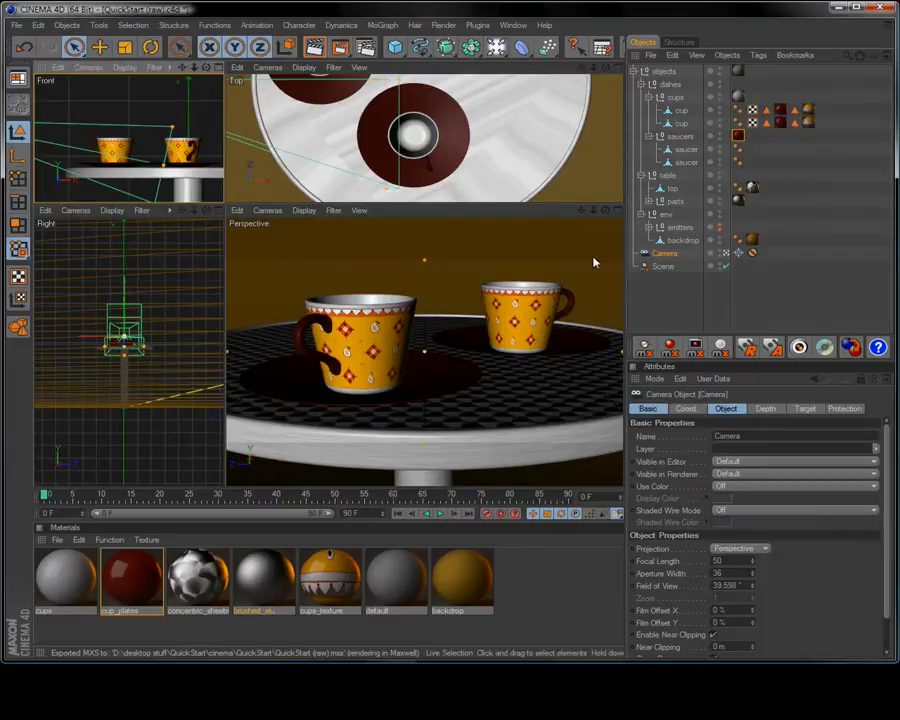
left_click(663, 266)
double_click(686, 583)
type("15.6")
key("Return")
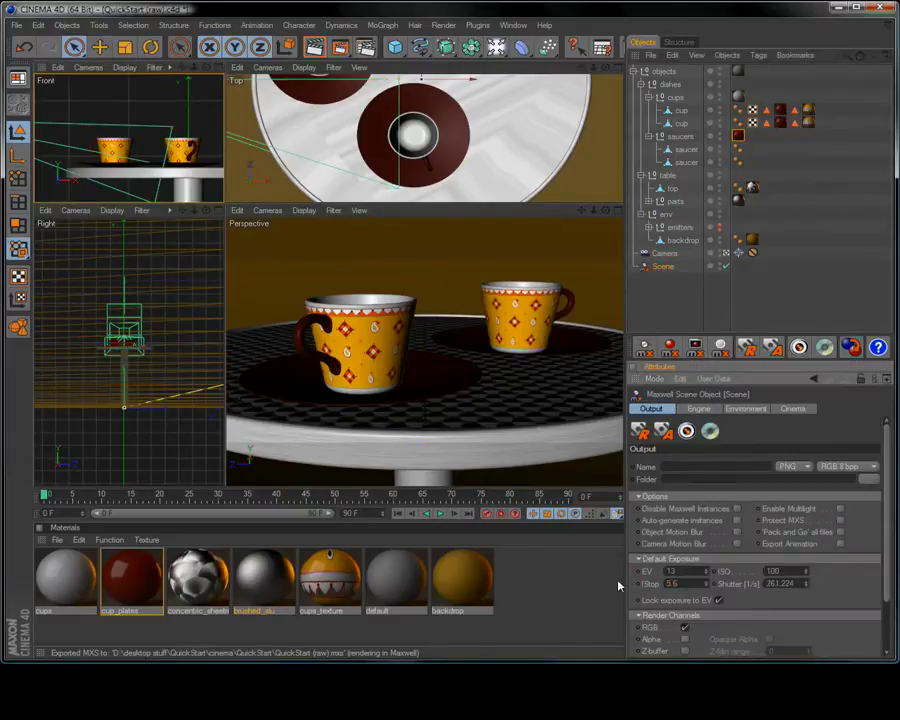